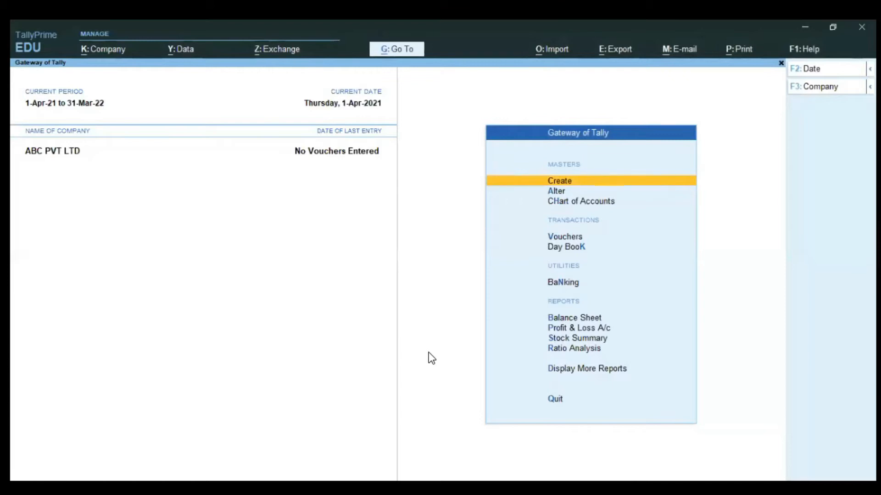
# Open the company features of ABC PVT LTD with all features shown, keep GST enabled, and open the company's GST details.
pyautogui.press('F11')
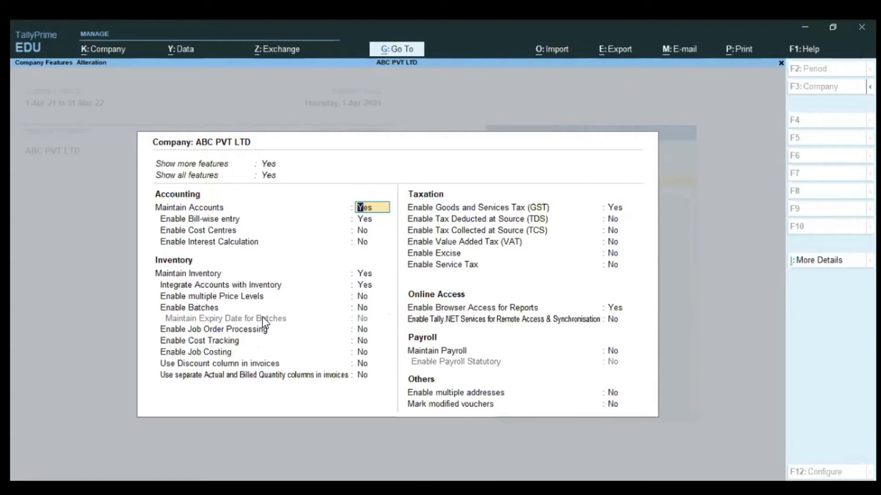
pyautogui.press('Up')
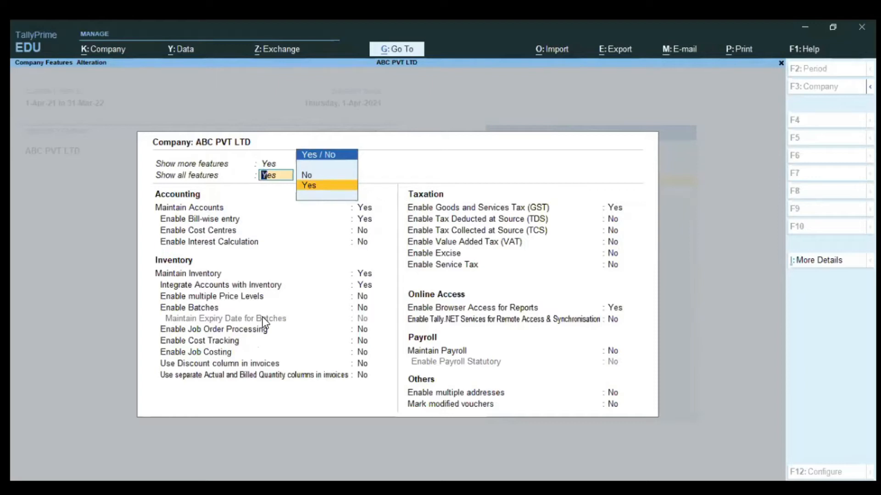
pyautogui.press('Return')
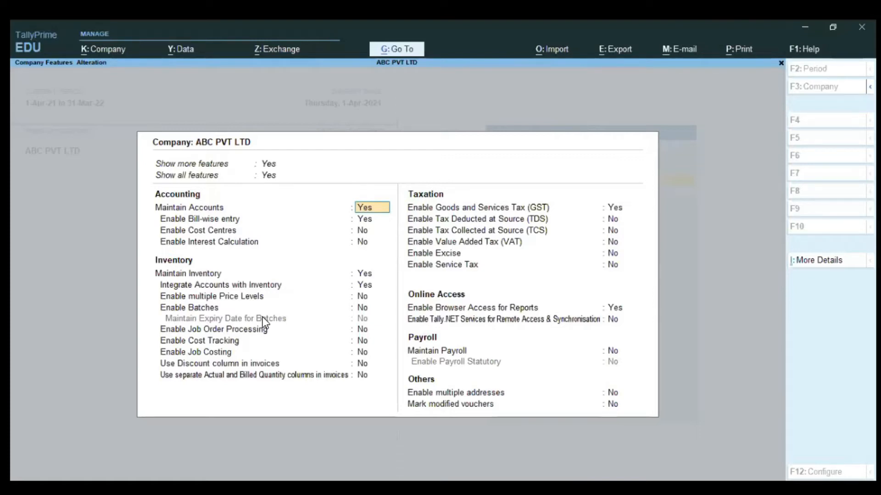
pyautogui.click(539, 212)
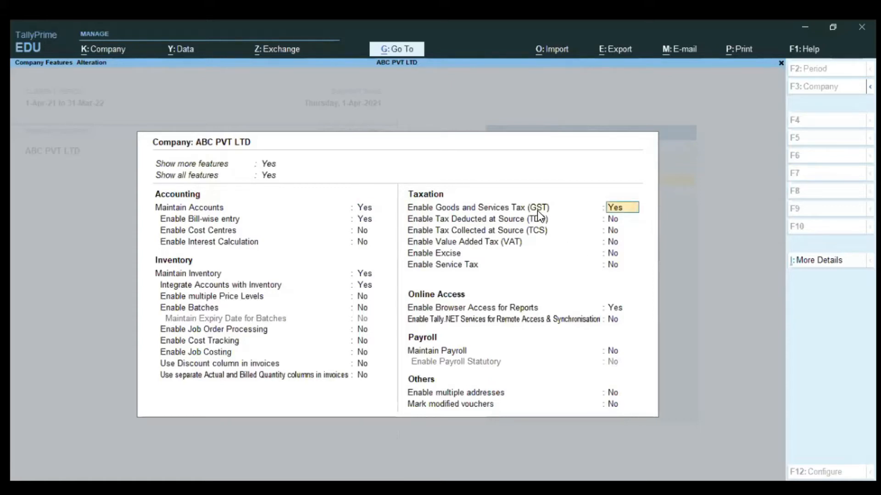
pyautogui.press('Return')
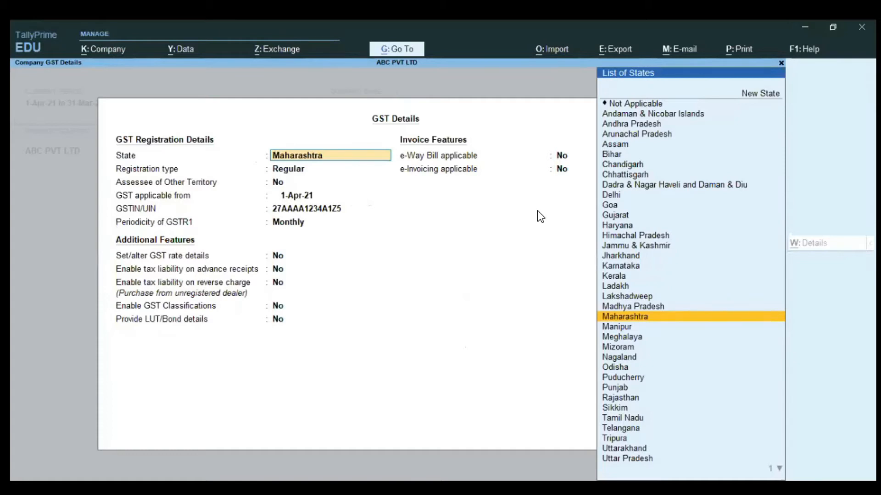
# Review the company's GST registration details from the state and registration type through the GSTIN to the GSTR1 periodicity.
pyautogui.press('Return')
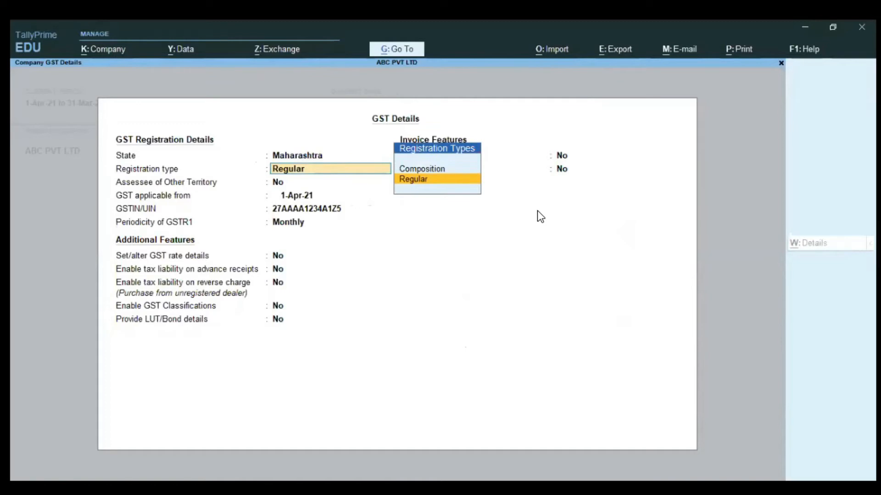
pyautogui.press('Up')
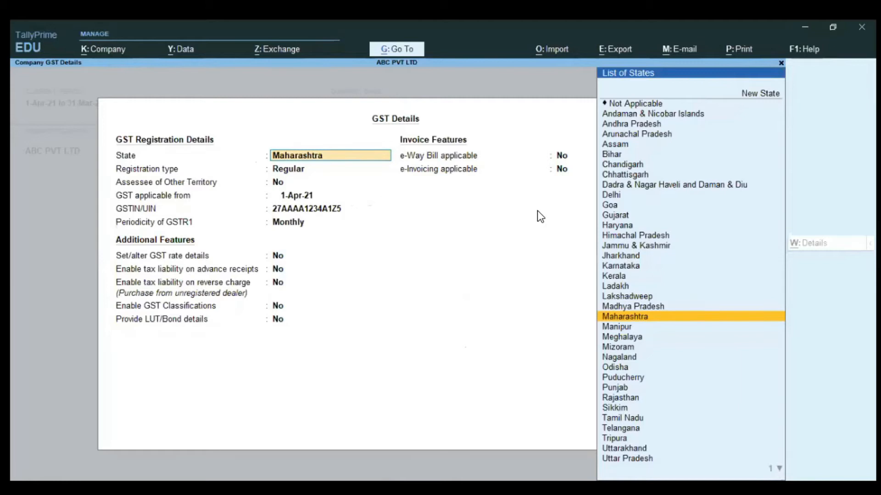
pyautogui.press('Return')
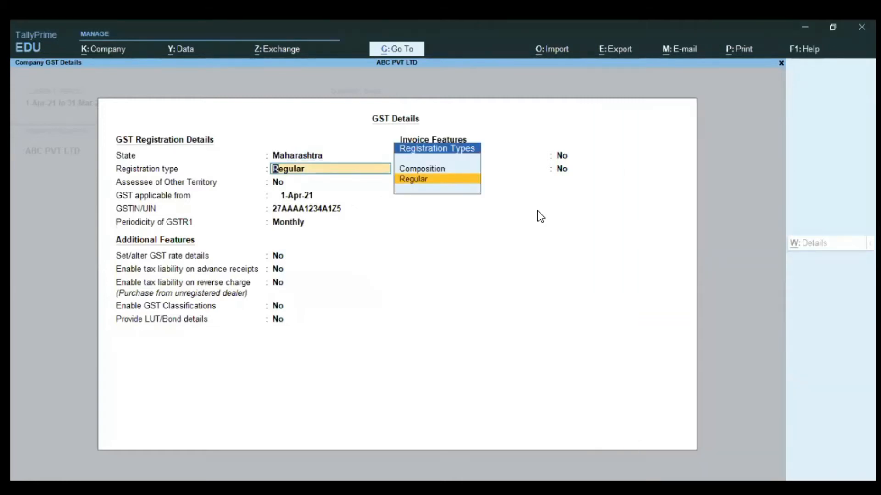
pyautogui.press('Return')
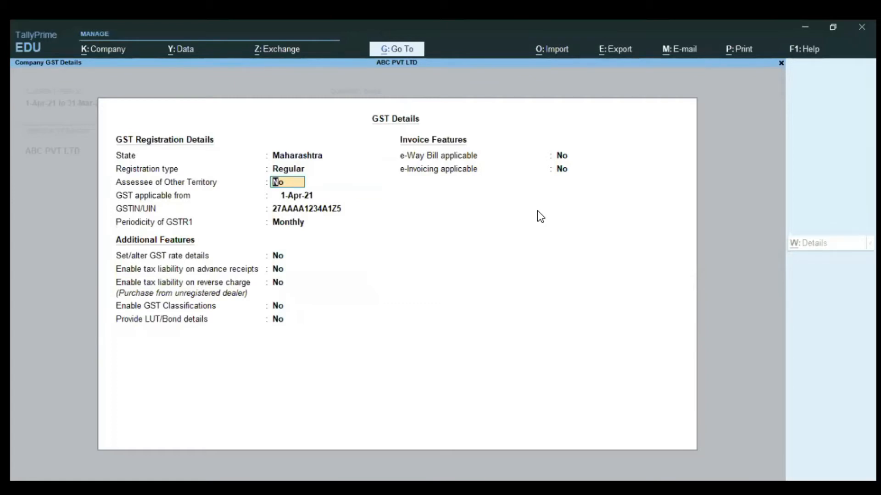
pyautogui.press('Return')
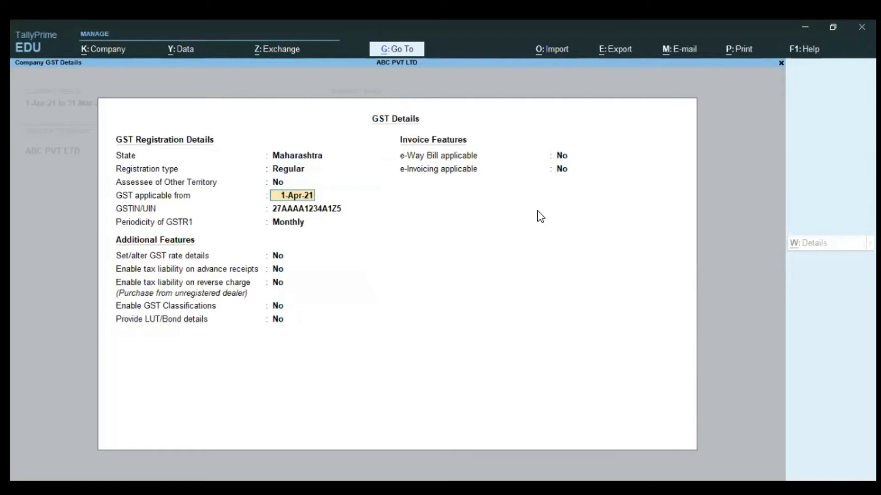
pyautogui.press('Return')
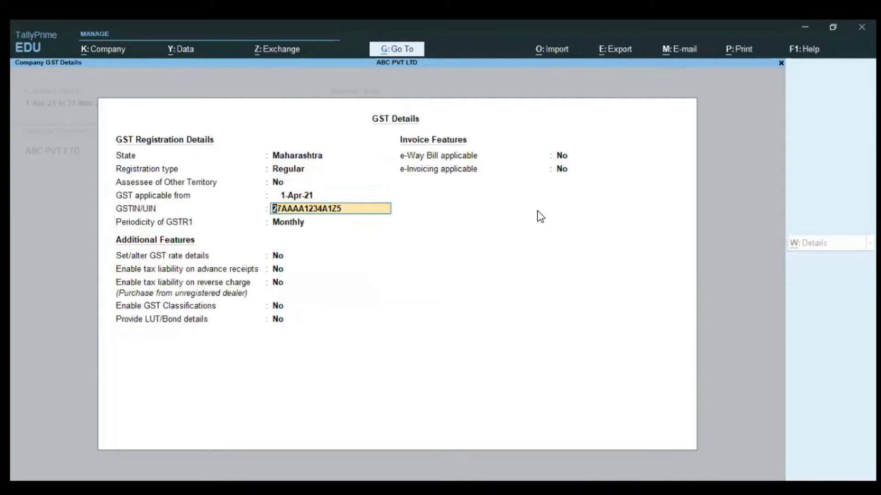
pyautogui.press('Return')
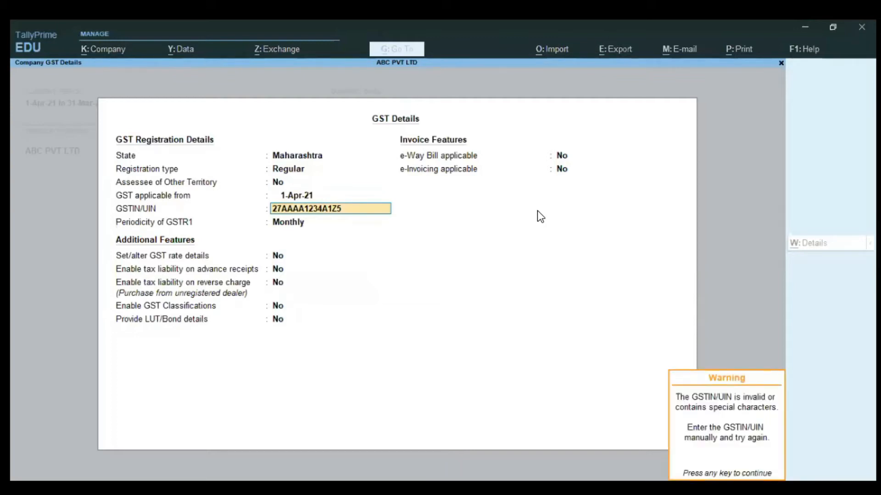
pyautogui.press('Return')
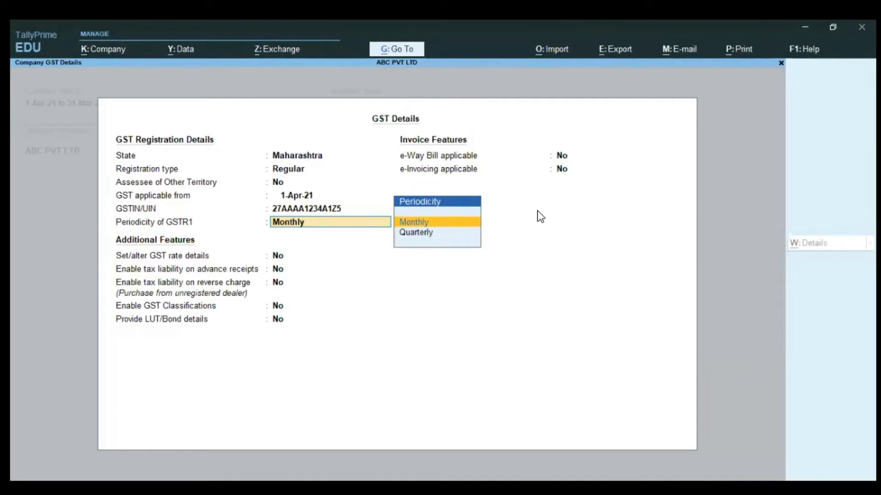
pyautogui.press('Return')
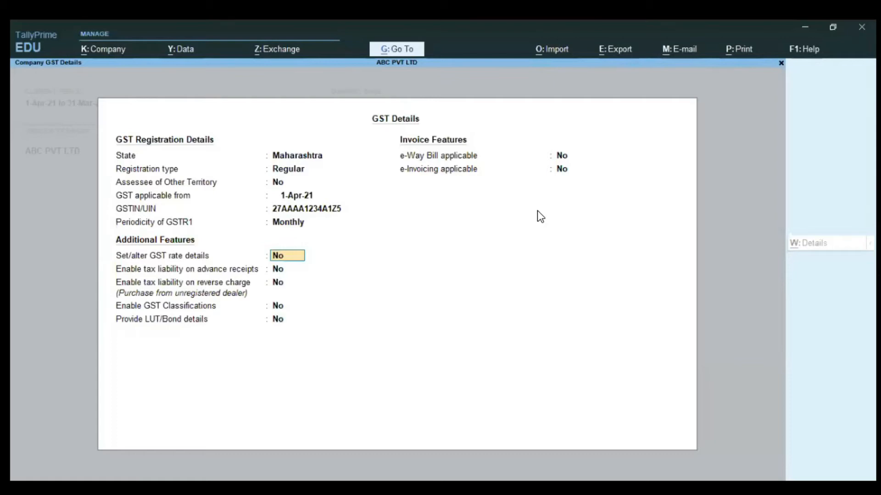
# Open the company-level GST rate details, leave them without entries, and set Set/alter GST rate details back to No.
pyautogui.write('y')
pyautogui.press('Return')
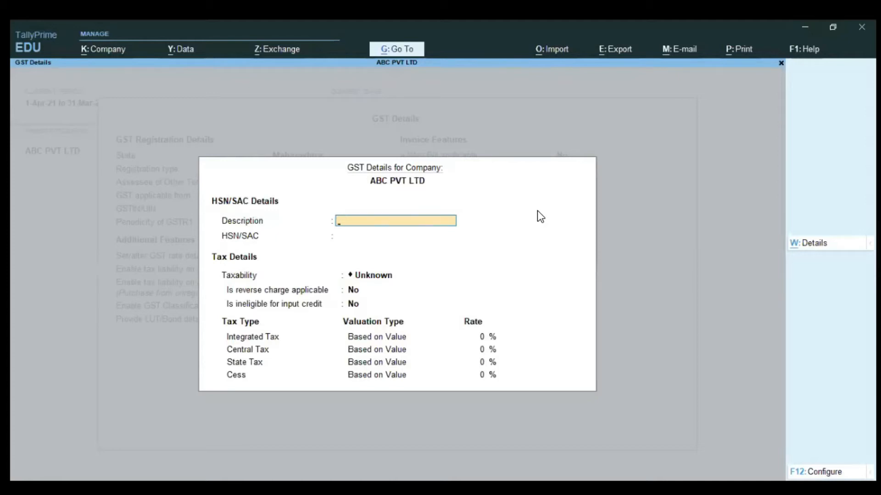
pyautogui.press('Escape')
pyautogui.press('y')
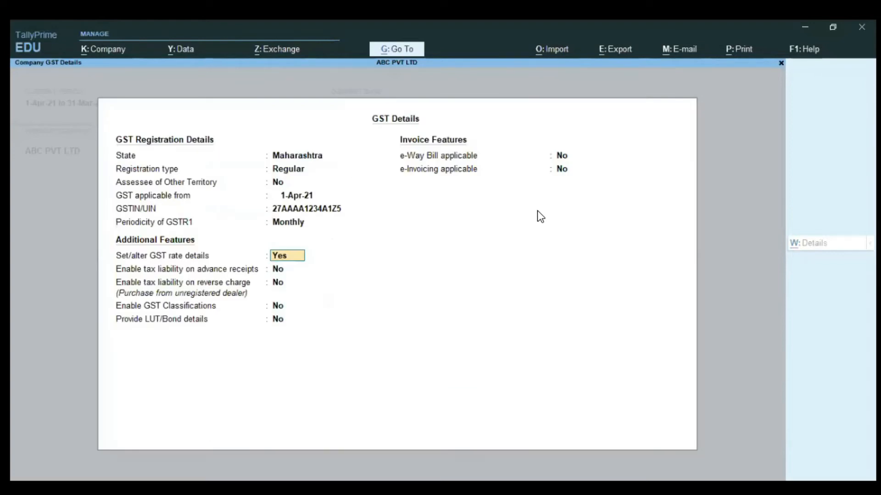
pyautogui.write('n')
pyautogui.press('Return')
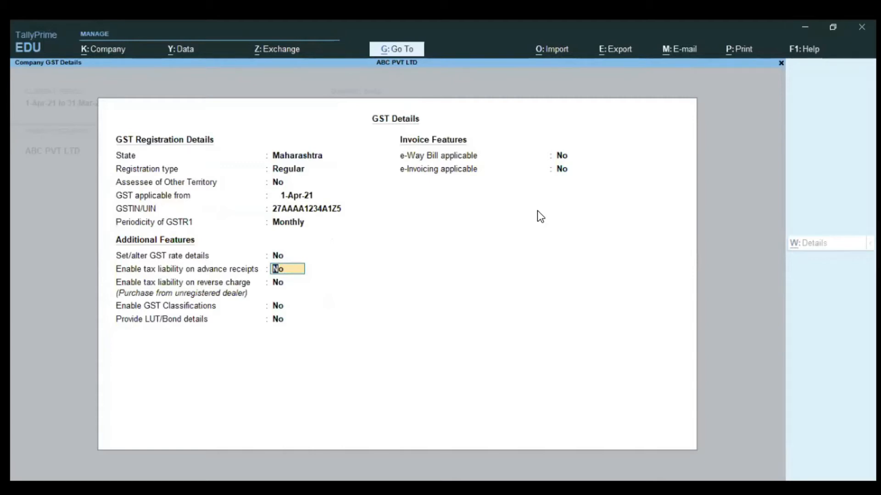
# Keep tax liability on advance receipts and reverse charge at No, and save the GST details and company features.
pyautogui.press('Return')
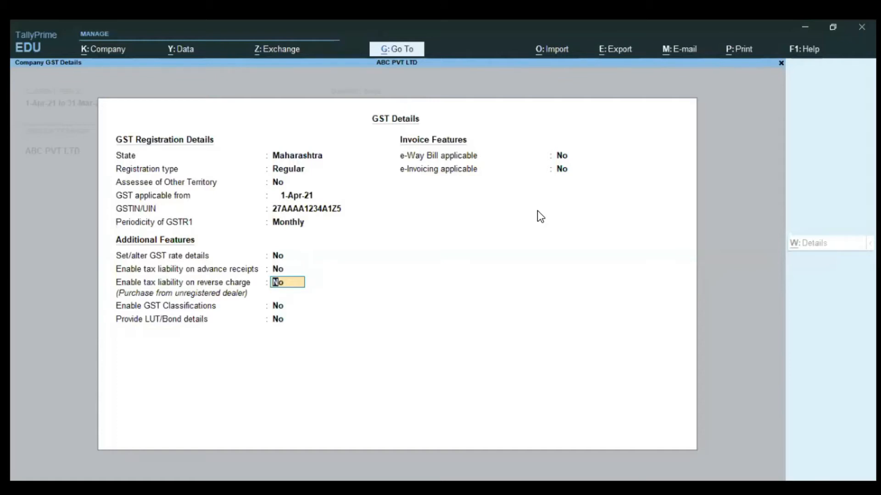
pyautogui.press('Return')
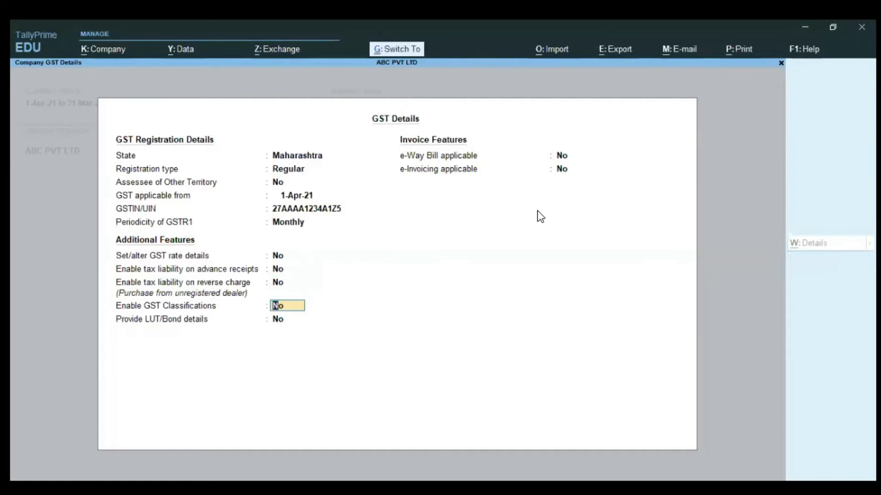
pyautogui.hotkey('ctrl', 'a')
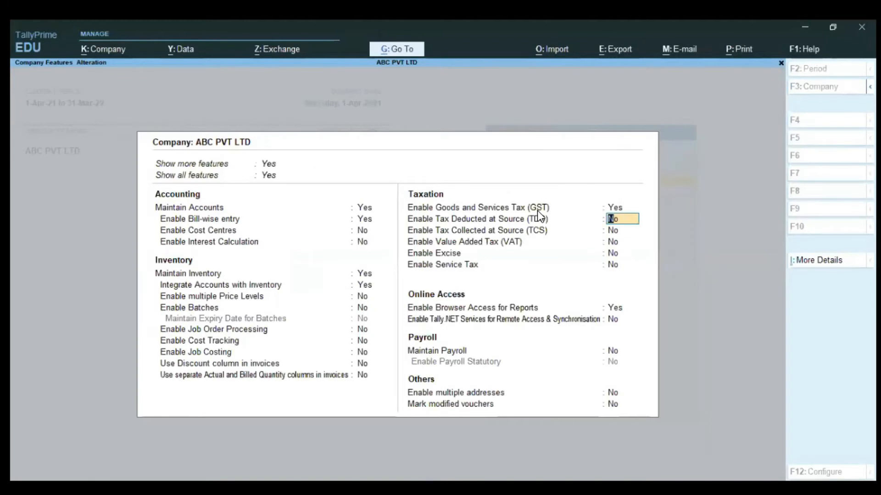
pyautogui.press('ctrl')
pyautogui.hotkey('ctrl', 'a')
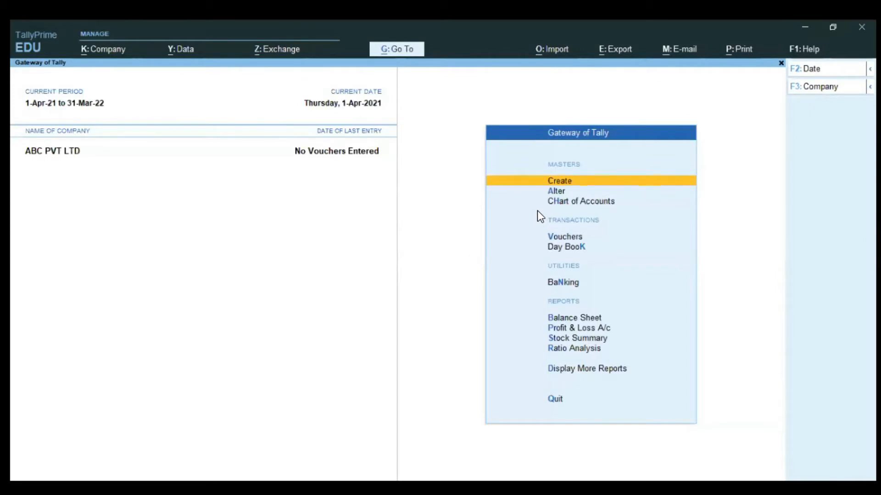
pyautogui.press('Down')
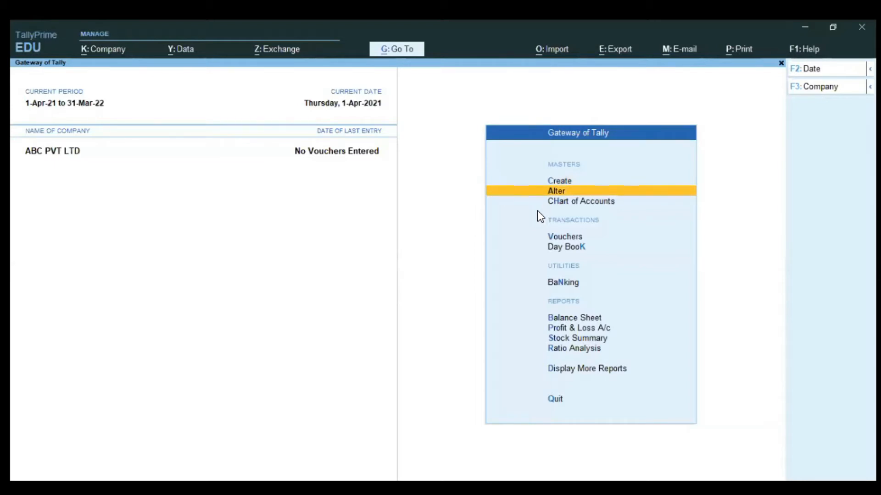
pyautogui.press('Return')
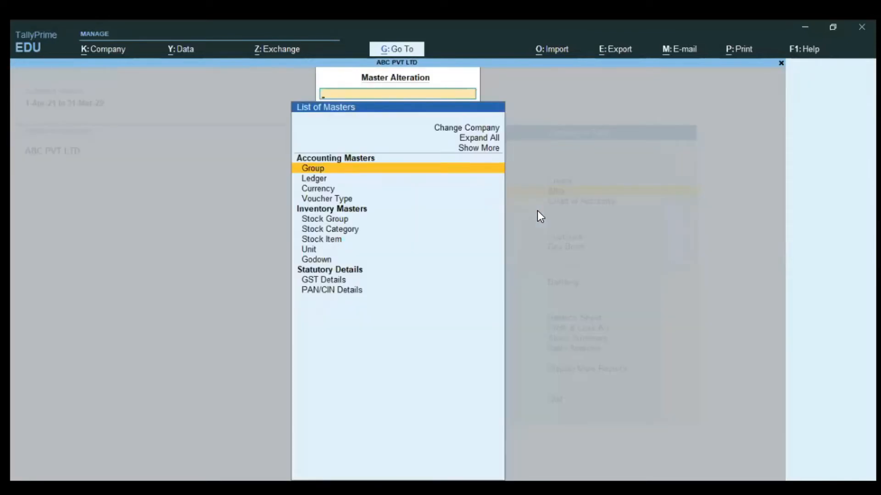
pyautogui.press('Down')
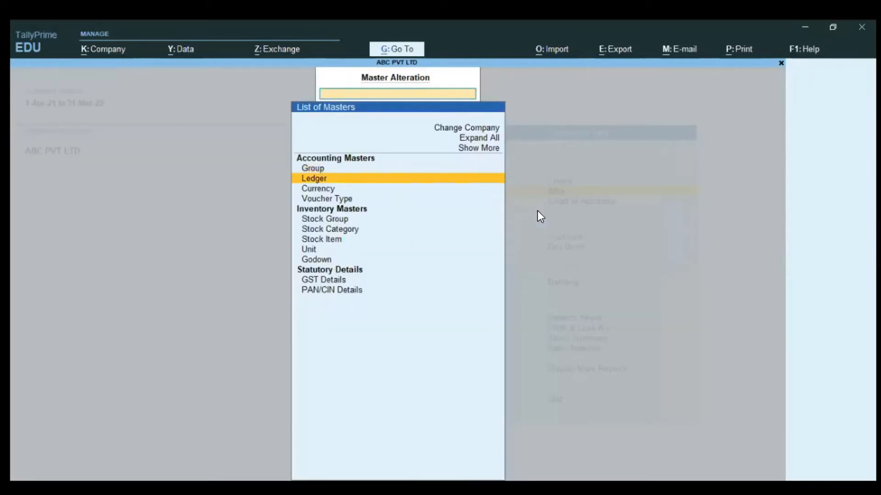
pyautogui.press('Escape')
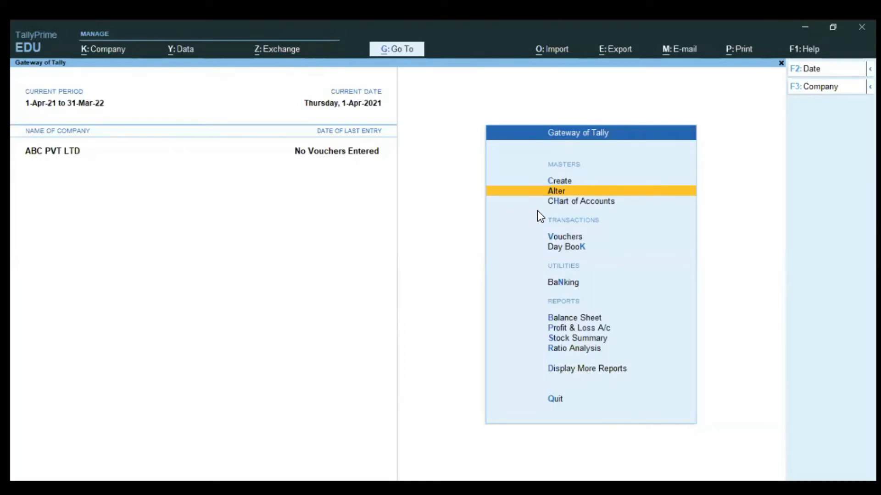
pyautogui.press('Up')
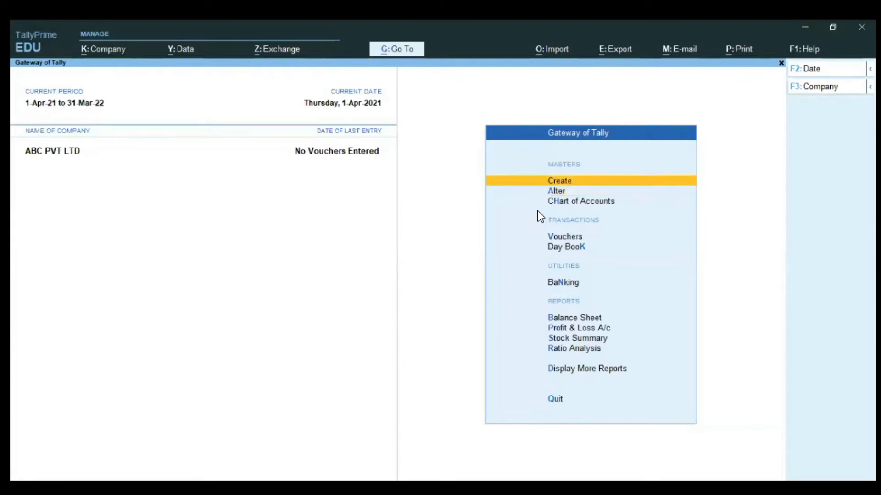
pyautogui.press('Return')
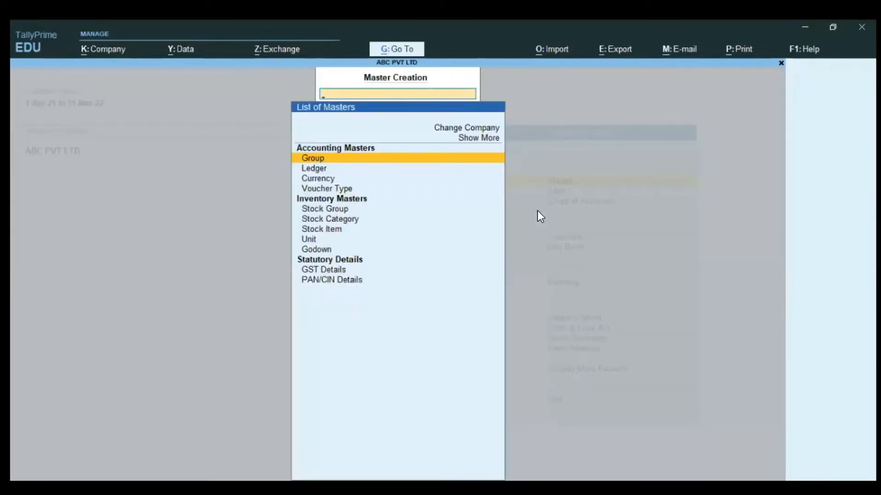
pyautogui.press('Escape')
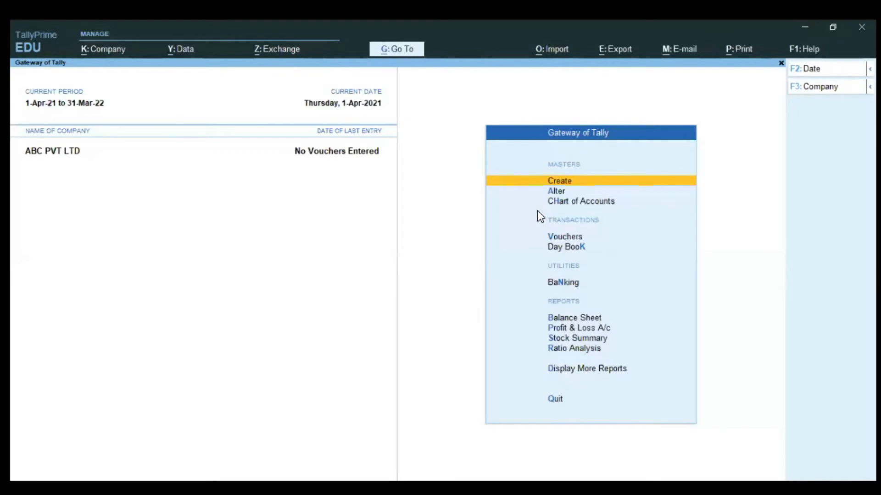
# Open the Shree Ram Enterprises ledger for alteration.
pyautogui.press('Down')
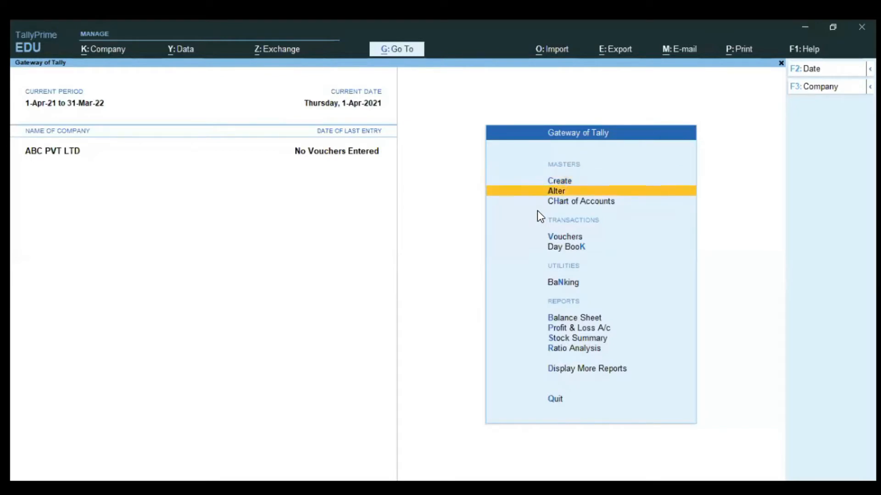
pyautogui.press('Return')
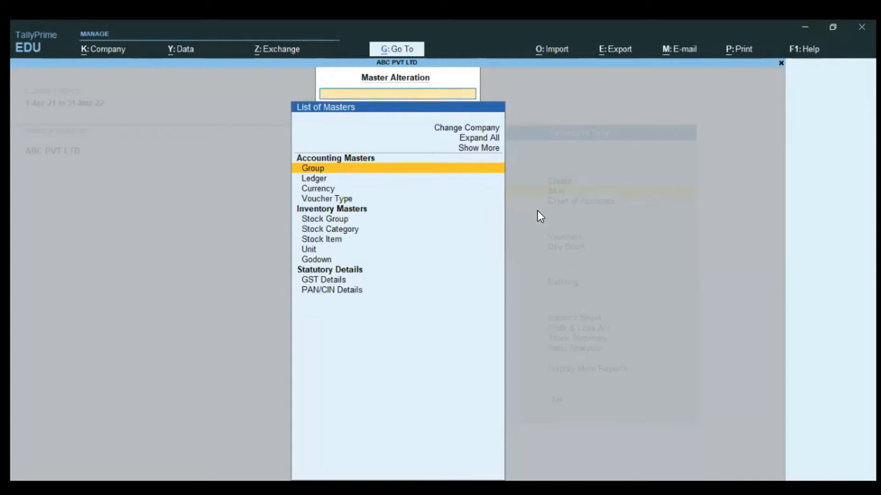
pyautogui.press('Down')
pyautogui.press('Return')
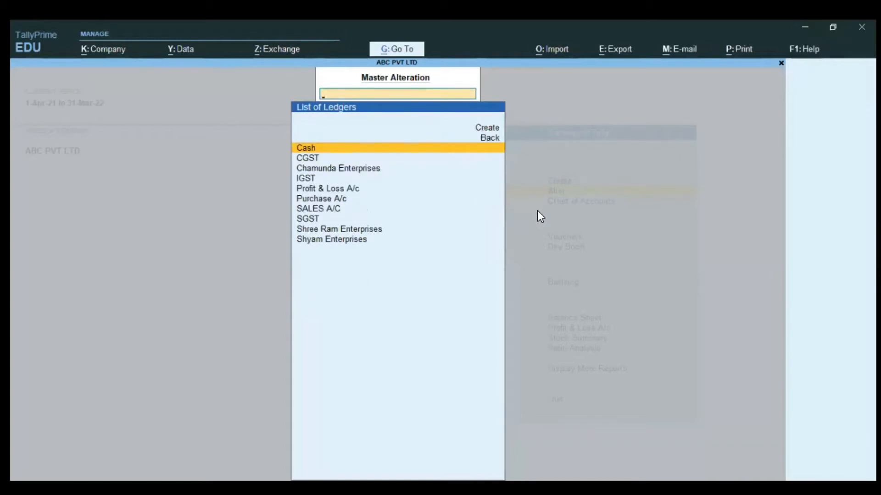
pyautogui.press('Down')
pyautogui.press('Down')
pyautogui.press('Down')
pyautogui.press('Down')
pyautogui.press('Down')
pyautogui.press('Down')
pyautogui.press('Down')
pyautogui.press('Down')
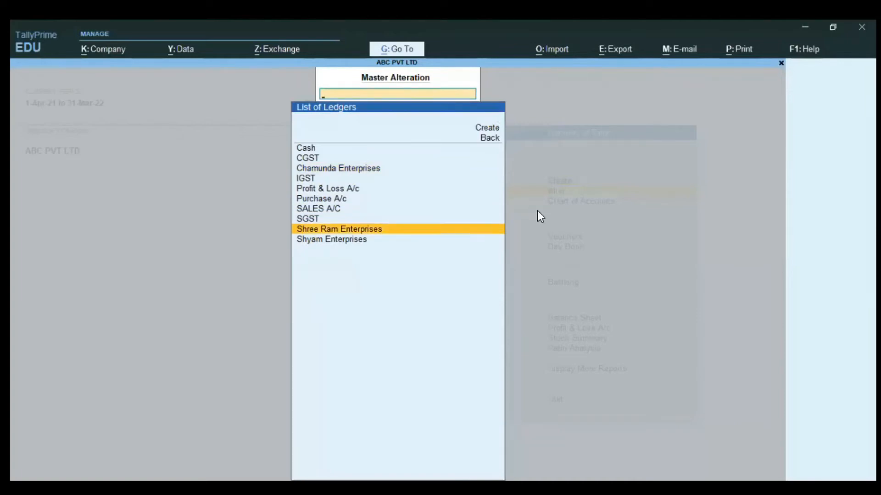
pyautogui.press('Return')
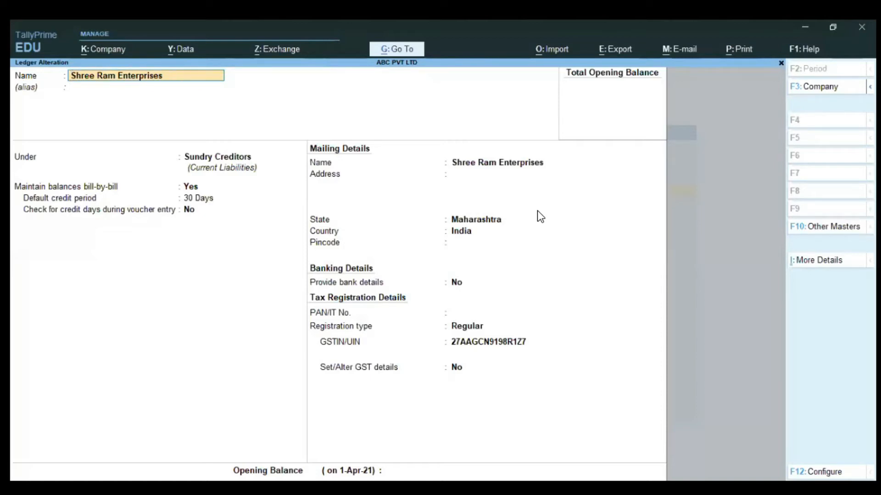
# Review the ledger's group, bill-by-bill balances, default credit period and credit-days check without changing them.
pyautogui.press('Return')
pyautogui.press('Return')
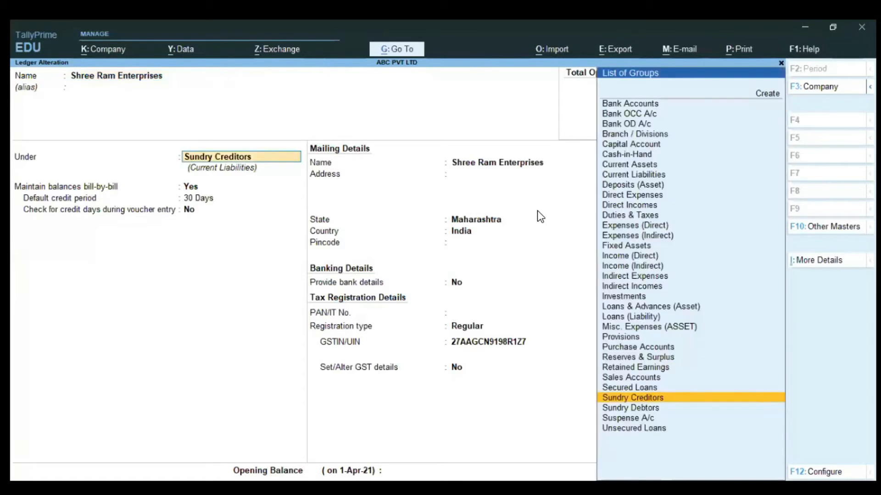
pyautogui.press('Return')
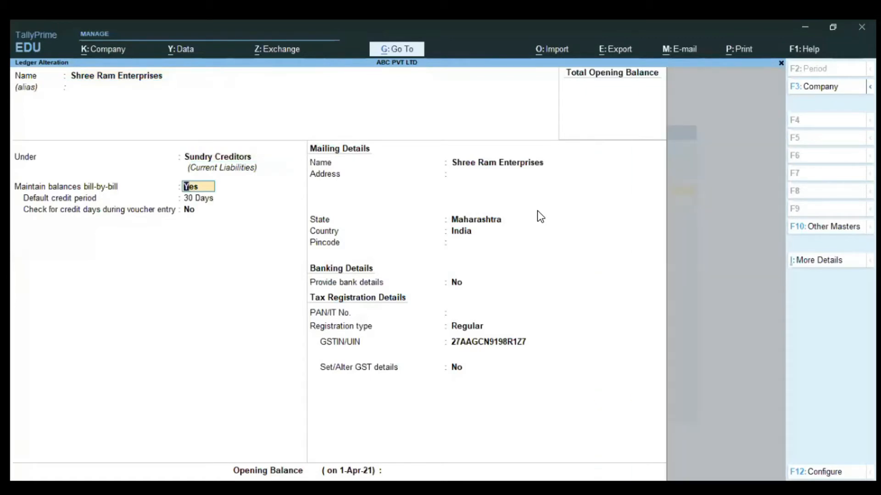
pyautogui.press('Return')
pyautogui.press('Return')
pyautogui.press('Return')
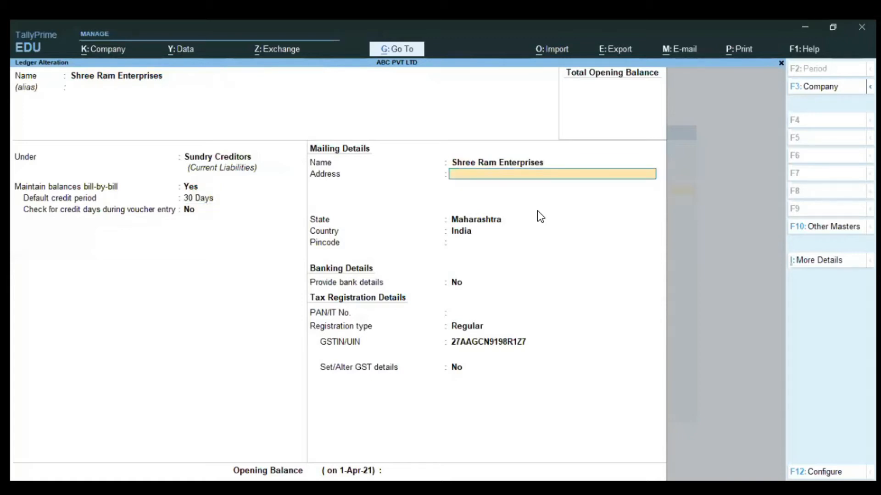
# Review the ledger's mailing details, bank details option, registration type and GSTIN/UIN, keeping the existing entries.
pyautogui.press('Return')
pyautogui.press('Return')
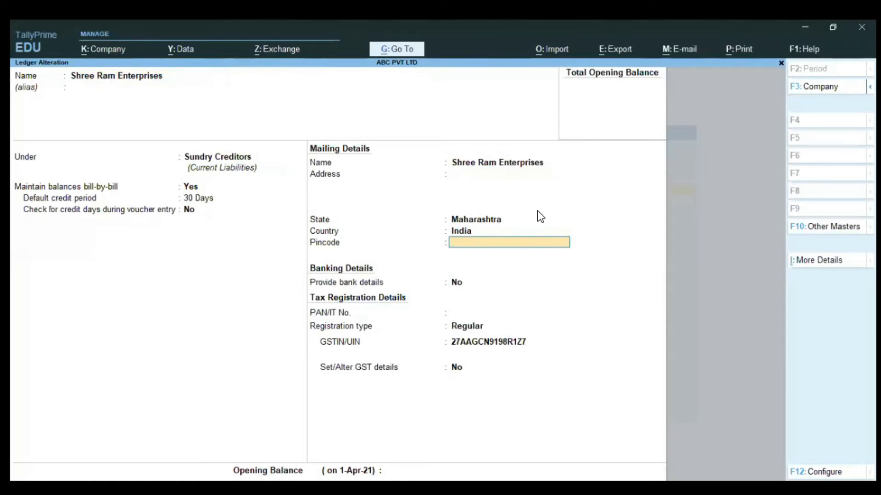
pyautogui.press('Return')
pyautogui.press('Return')
pyautogui.press('Return')
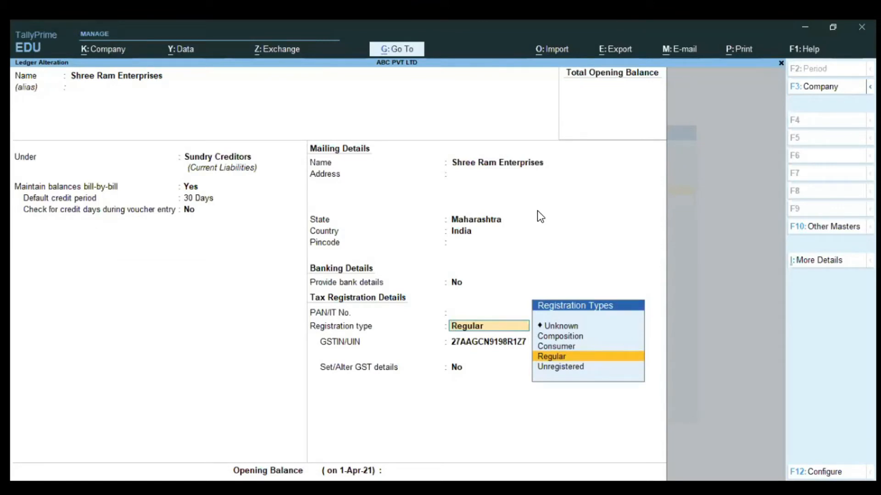
pyautogui.press('Return')
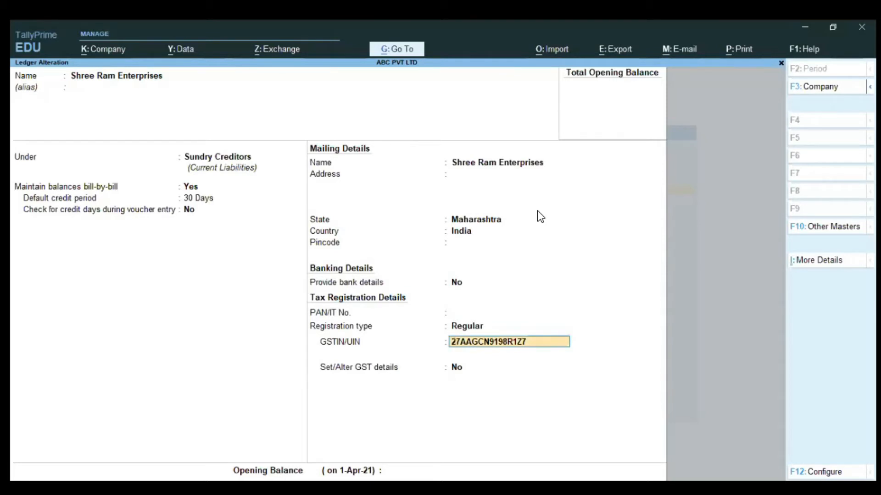
pyautogui.press('Return')
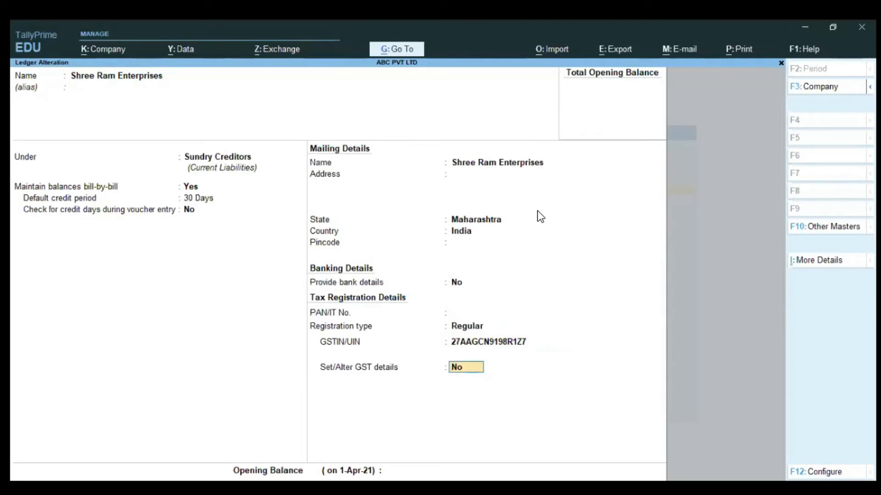
# Open the GST details of Shree Ram Enterprises, keep every option including Party Type Not Applicable, and save the ledger.
pyautogui.write('y')
pyautogui.press('Return')
pyautogui.press('Return')
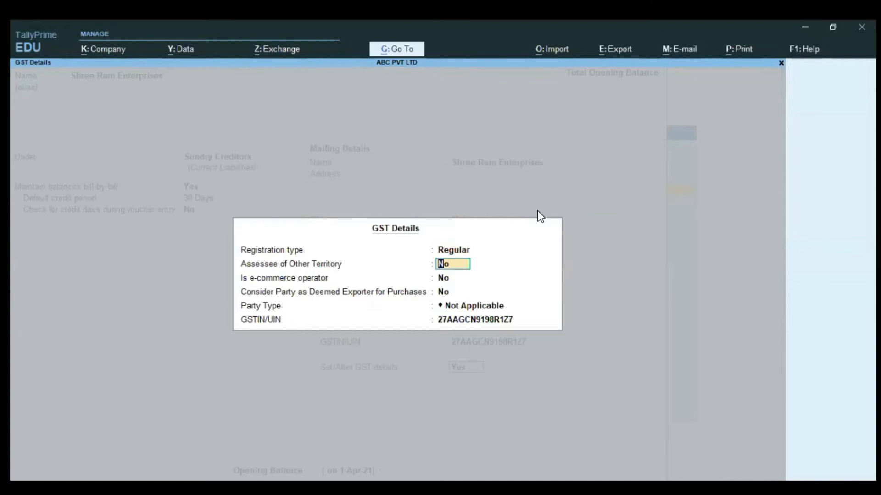
pyautogui.press('Return')
pyautogui.press('Return')
pyautogui.press('Return')
pyautogui.press('Return')
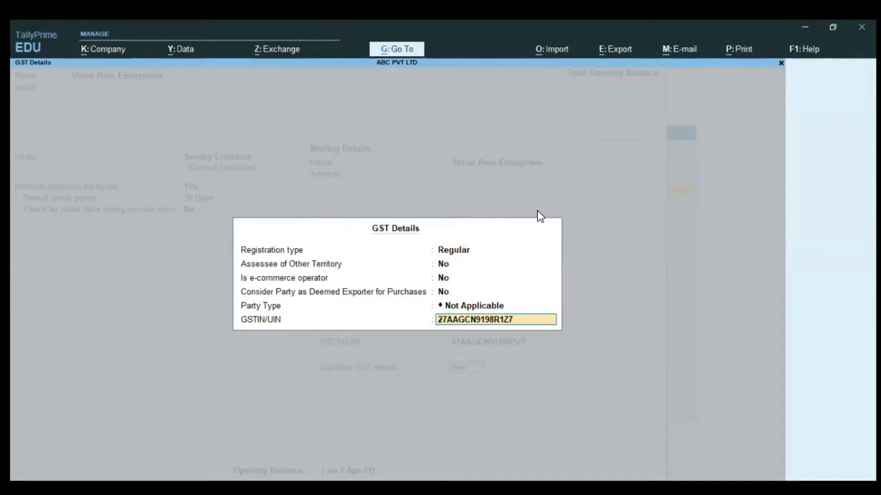
pyautogui.press('Up')
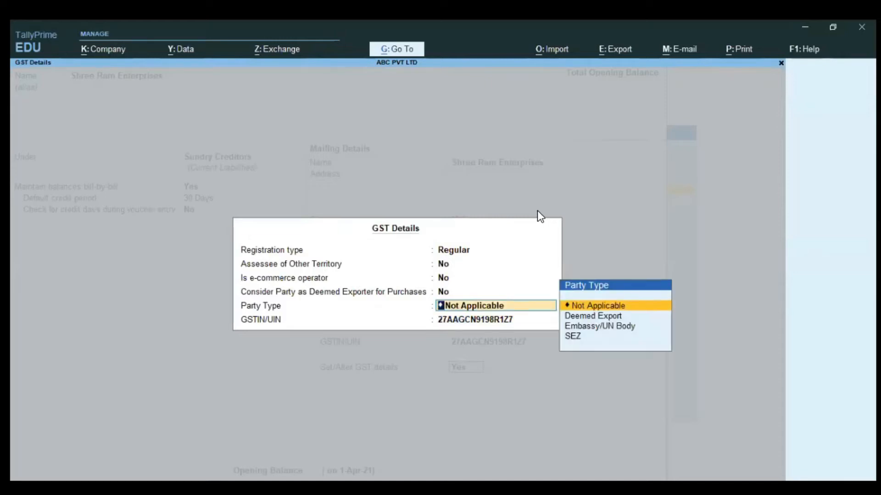
pyautogui.press('Return')
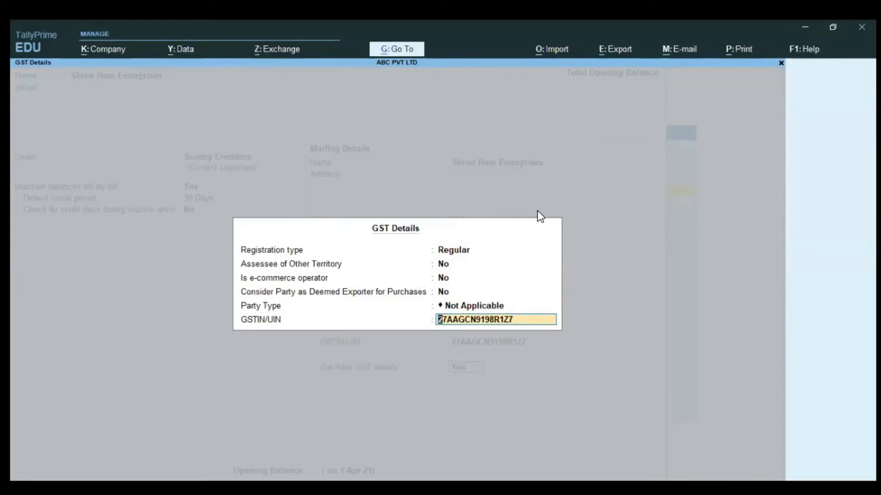
pyautogui.press('Return')
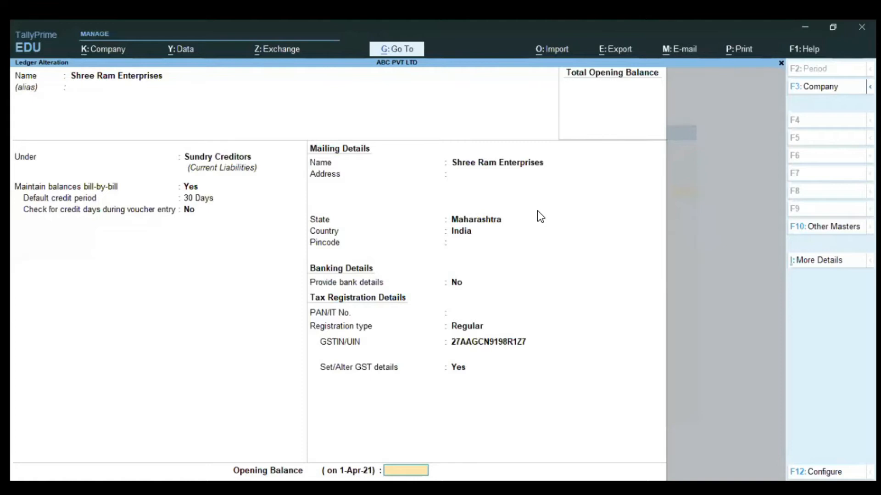
pyautogui.hotkey('ctrl', 'a')
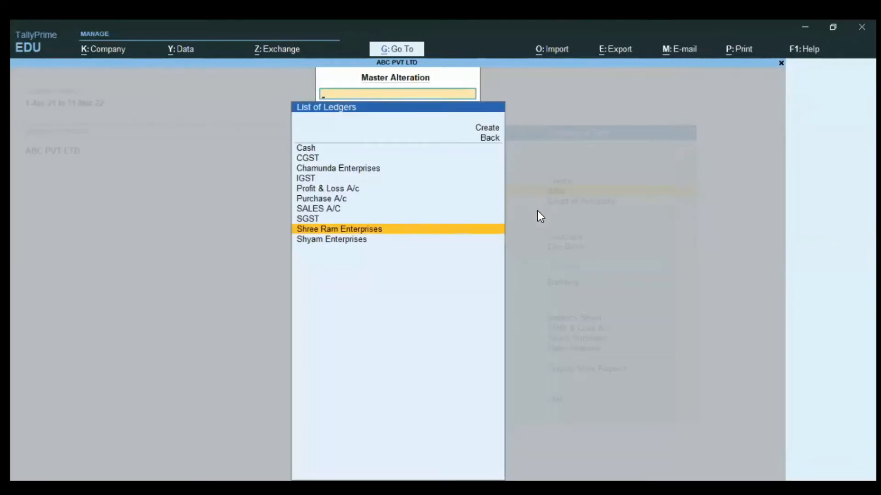
# Open the Shyam Enterprises ledger for alteration and review its group, bill-by-bill settings and mailing details up to the state.
pyautogui.press('Down')
pyautogui.press('Return')
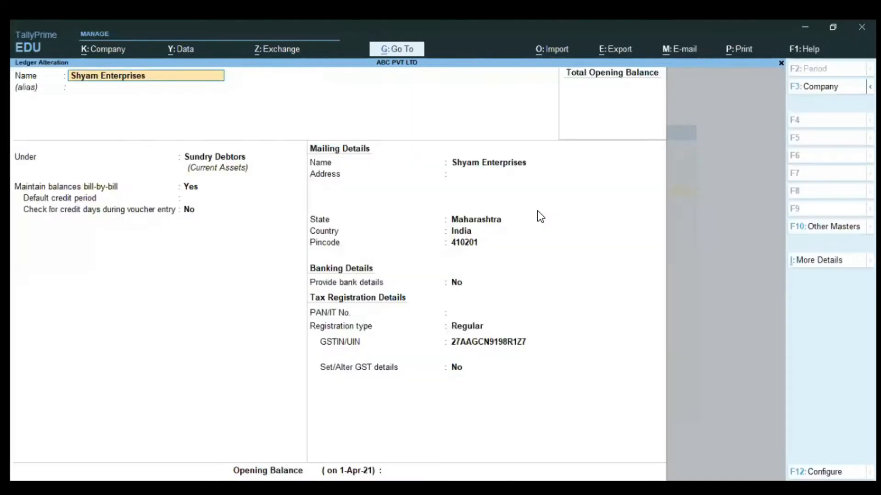
pyautogui.press('Return')
pyautogui.press('Return')
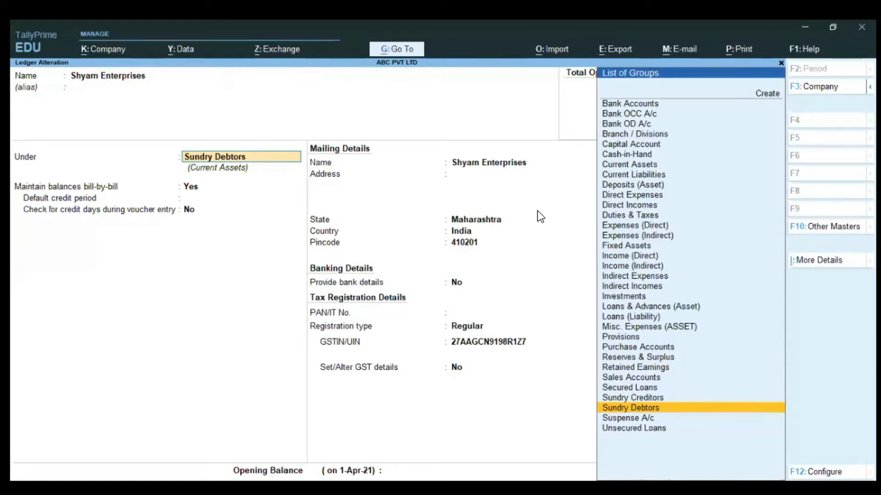
pyautogui.press('Return')
pyautogui.press('Return')
pyautogui.press('Return')
pyautogui.press('Return')
pyautogui.press('Return')
pyautogui.press('Return')
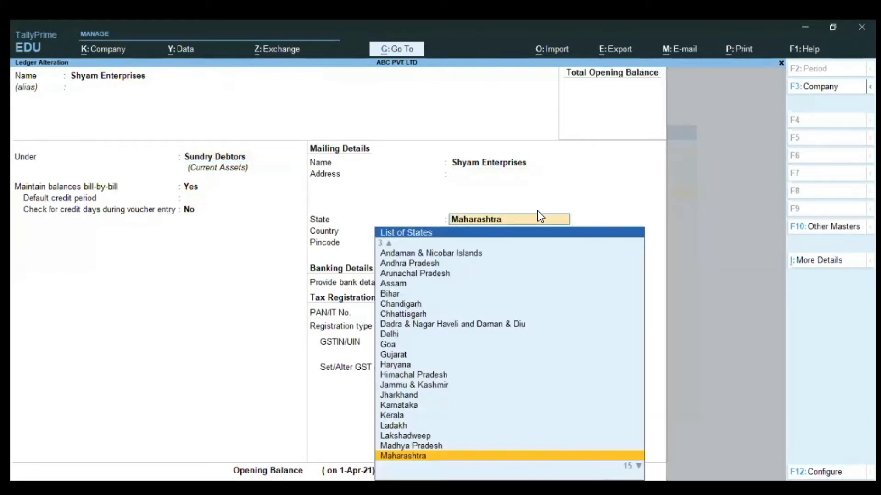
# Review the ledger's country, pincode, bank details option, PAN and registration type through to the GSTIN/UIN.
pyautogui.press('Return')
pyautogui.press('Return')
pyautogui.press('Return')
pyautogui.press('Return')
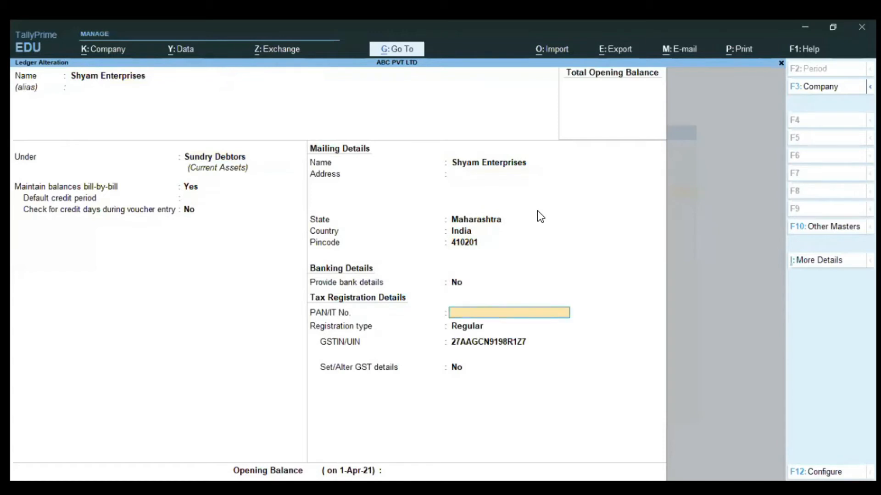
pyautogui.press('Return')
pyautogui.press('Return')
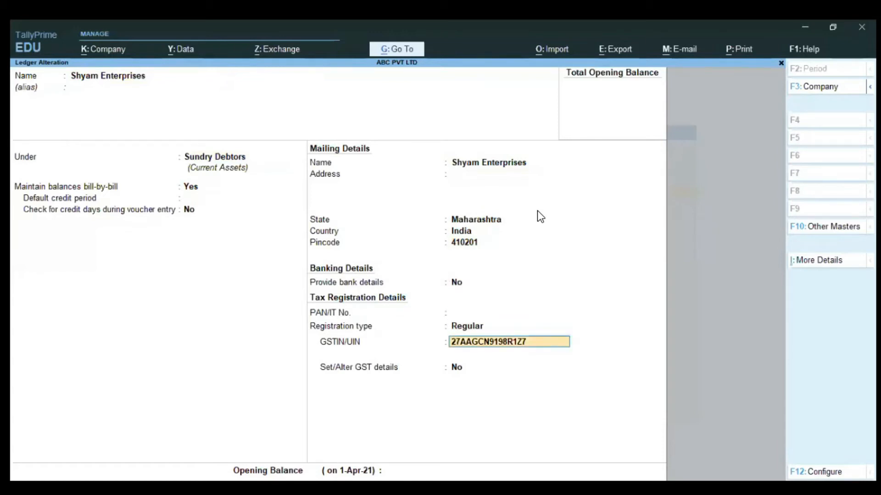
# Go back to the ledger's state and recheck the entries from there through to the Set/Alter GST details option.
pyautogui.press('BackSpace')
pyautogui.press('BackSpace')
pyautogui.press('BackSpace')
pyautogui.press('BackSpace')
pyautogui.press('BackSpace')
pyautogui.press('BackSpace')
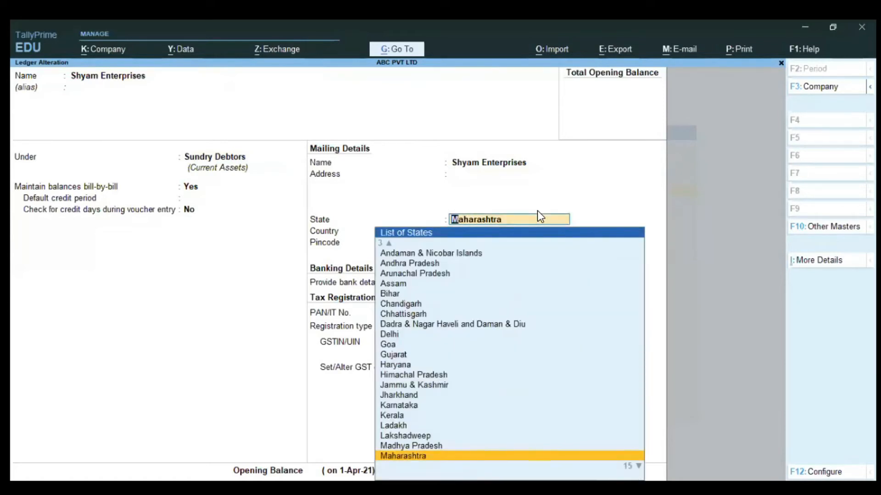
pyautogui.press('Return')
pyautogui.press('Return')
pyautogui.press('Return')
pyautogui.press('Return')
pyautogui.press('Return')
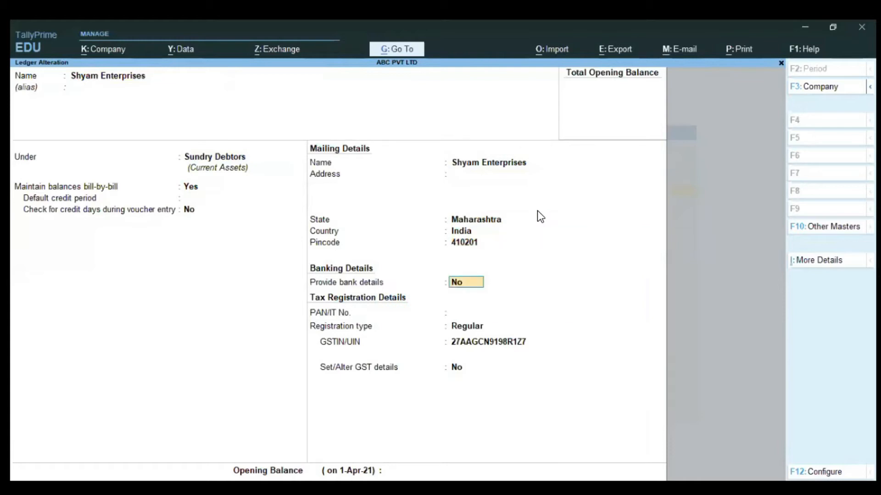
pyautogui.press('Return')
pyautogui.press('Return')
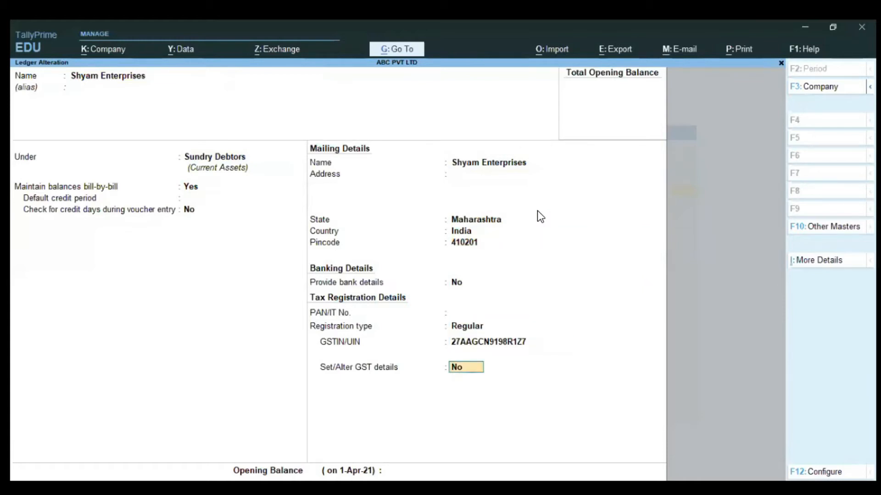
# Set Set/Alter GST details to Yes, accept the GST details as they are, and save the Shyam Enterprises ledger.
pyautogui.write('y')
pyautogui.press('Return')
pyautogui.press('Return')
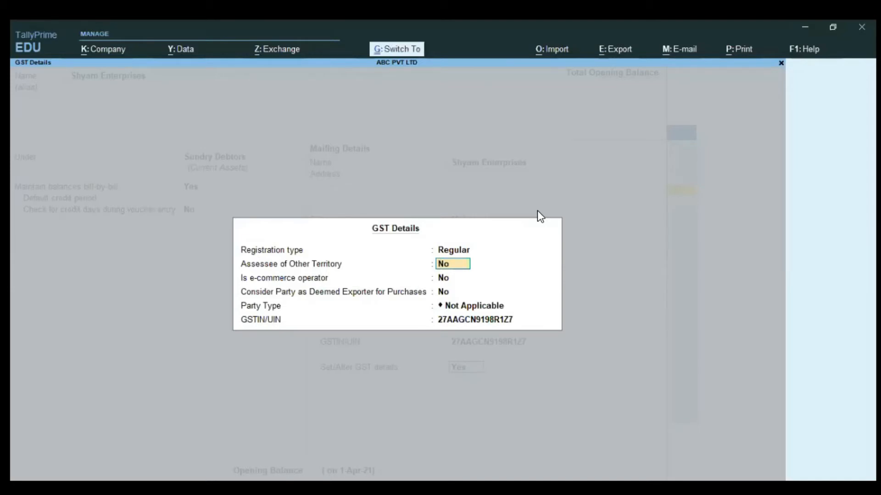
pyautogui.hotkey('ctrl', 'a')
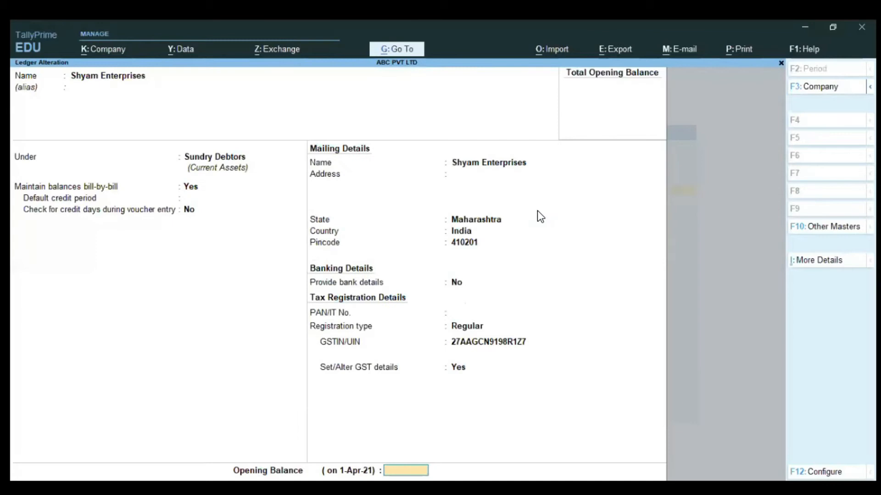
pyautogui.press('Return')
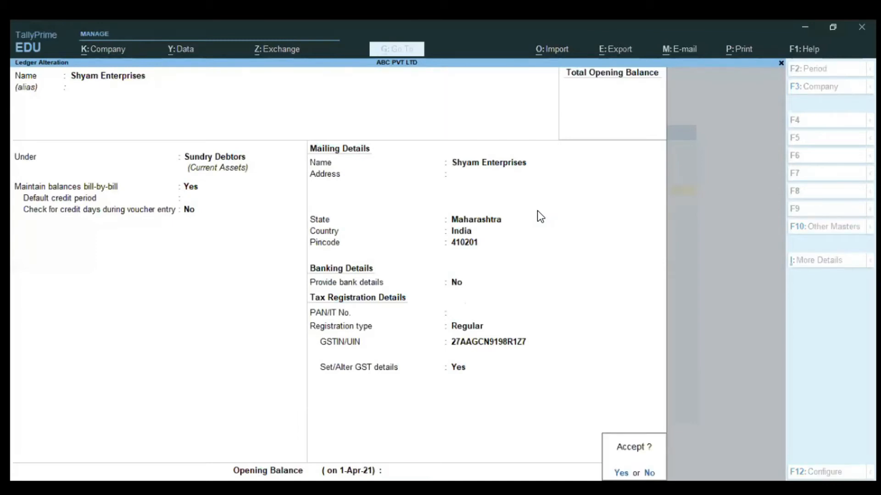
pyautogui.press('Return')
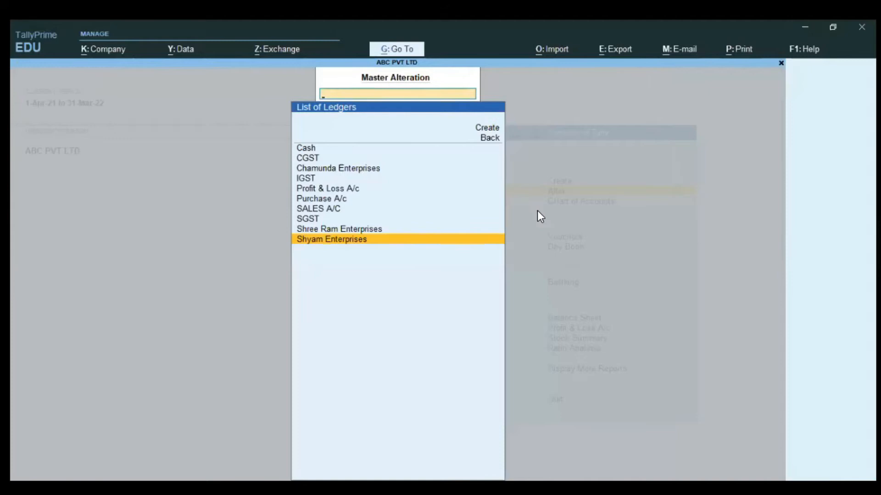
# Reopen the Shyam Enterprises ledger, examine its expanded list of additional ledger details, and quit without saving.
pyautogui.press('Return')
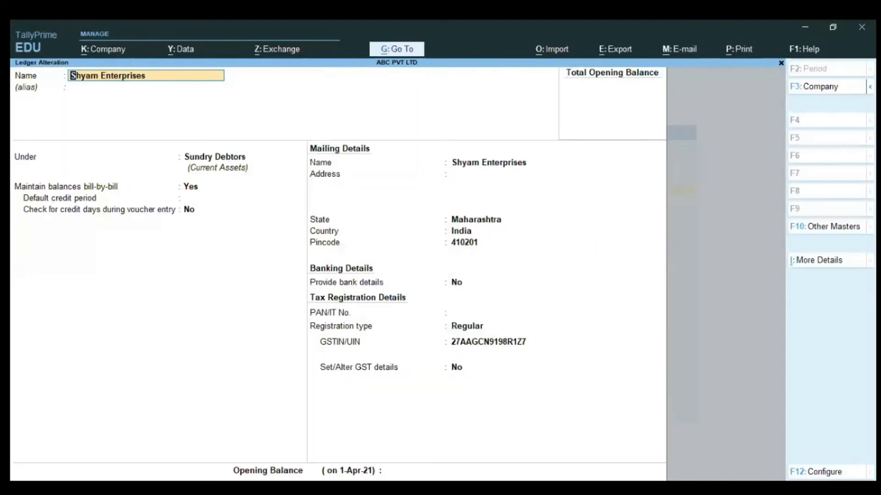
pyautogui.hotkey('ctrl', 'i')
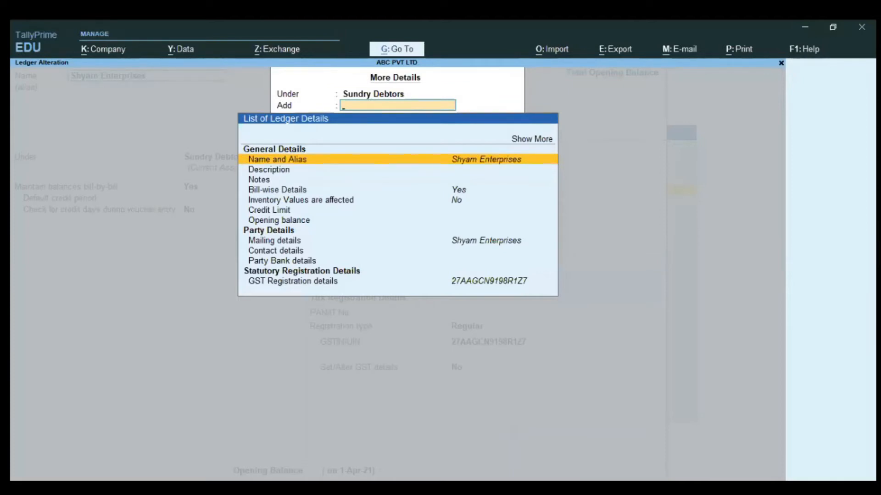
pyautogui.press('Up')
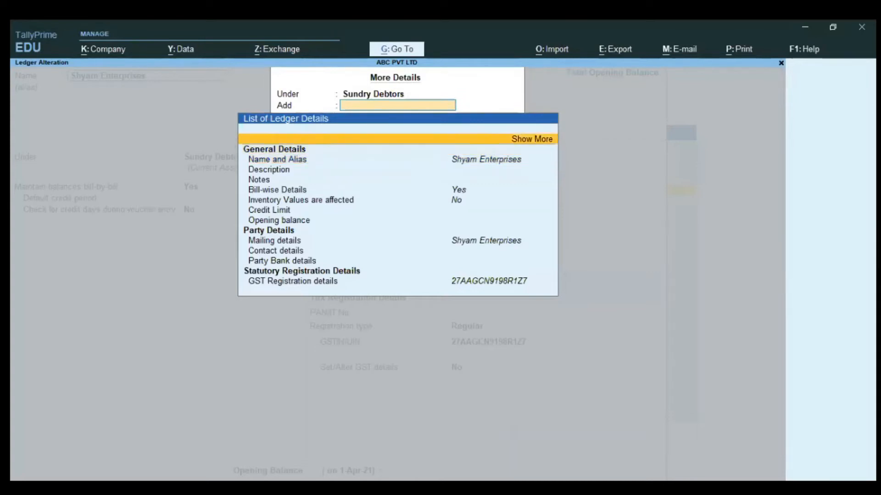
pyautogui.press('Return')
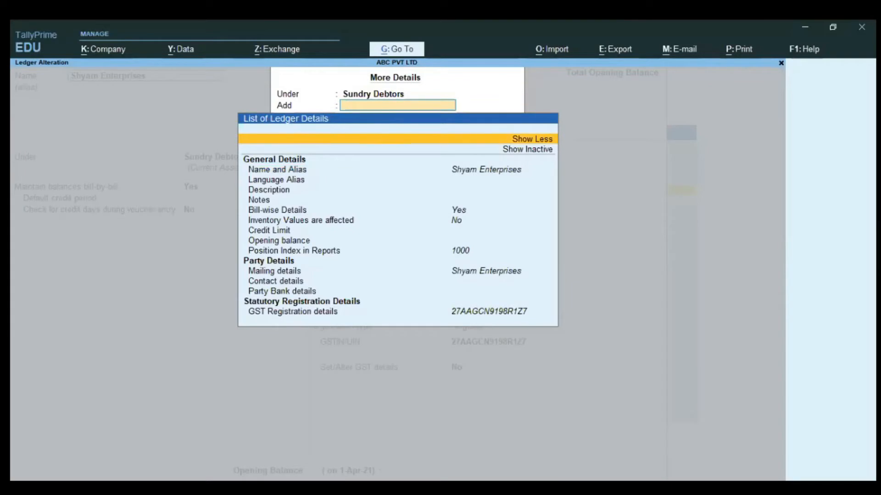
pyautogui.press('Escape')
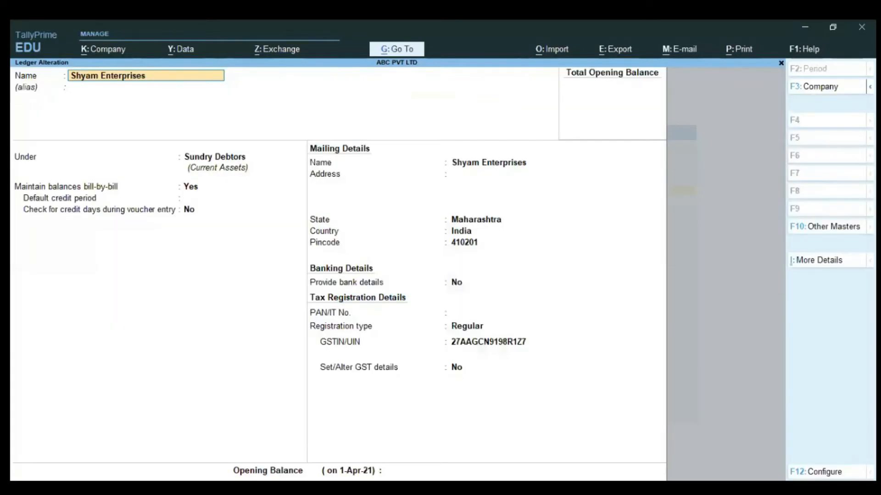
pyautogui.press('Escape')
pyautogui.press('y')
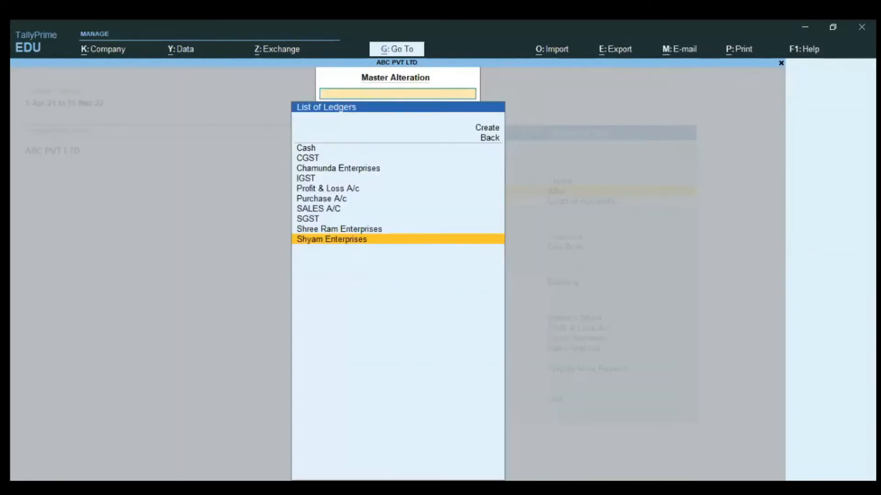
# Open the CGST ledger for alteration from the list of ledgers.
pyautogui.press('Up')
pyautogui.press('Up')
pyautogui.press('Up')
pyautogui.press('Up')
pyautogui.press('Up')
pyautogui.press('Up')
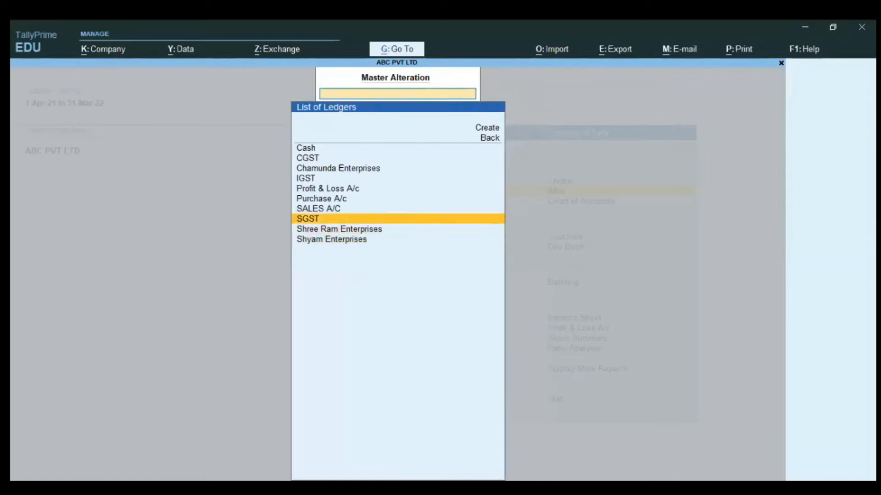
pyautogui.press('Up')
pyautogui.press('Up')
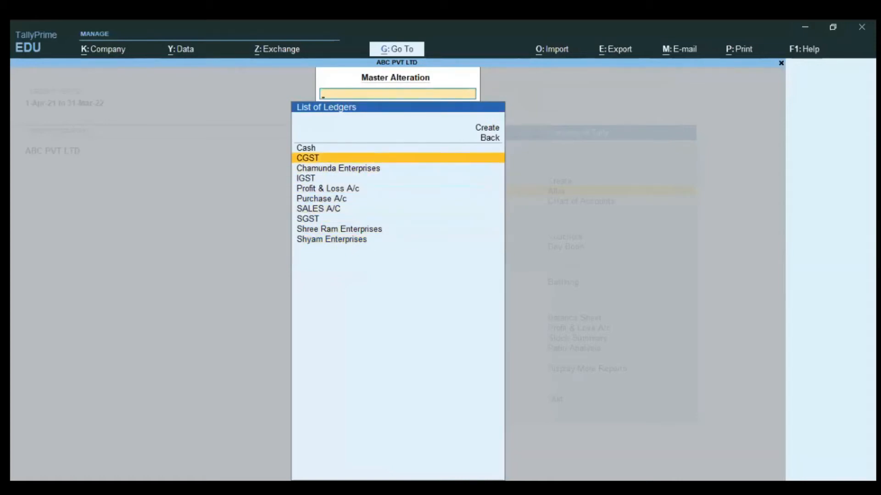
pyautogui.press('Return')
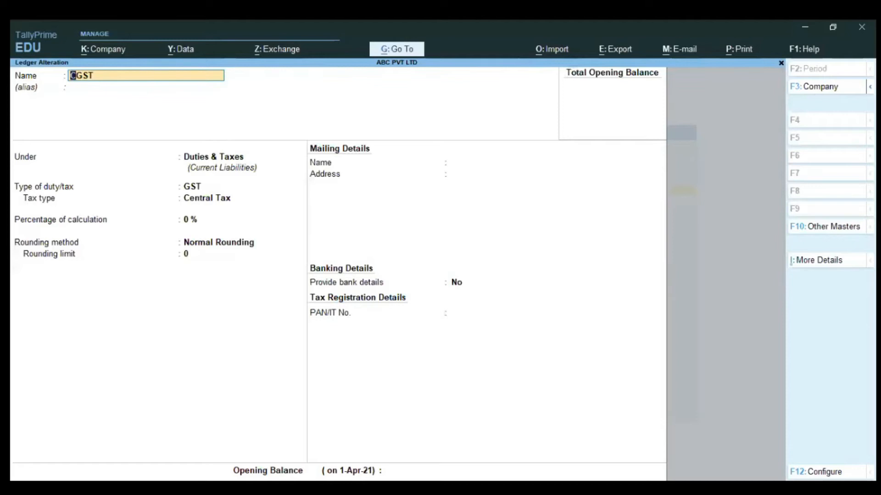
# Review the CGST ledger's group, duty type, tax type, percentage of calculation and rounding entries, and save the ledger as it is.
pyautogui.press('Return')
pyautogui.press('Return')
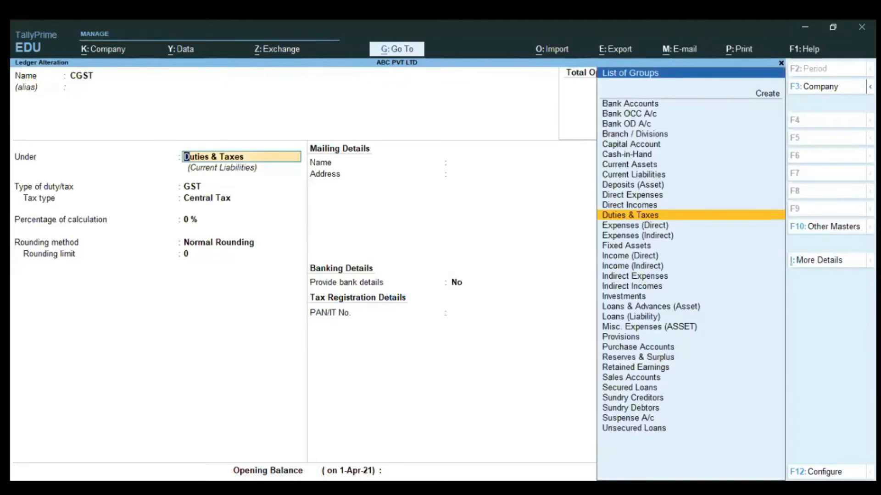
pyautogui.press('Return')
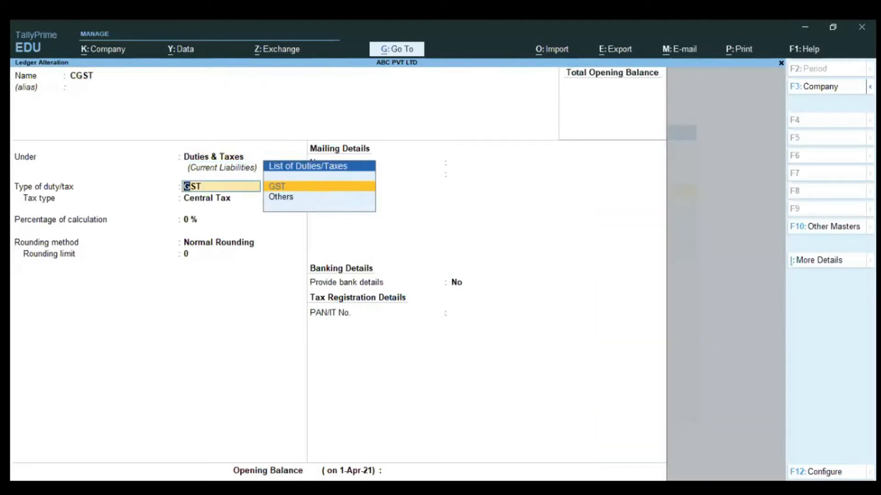
pyautogui.press('Return')
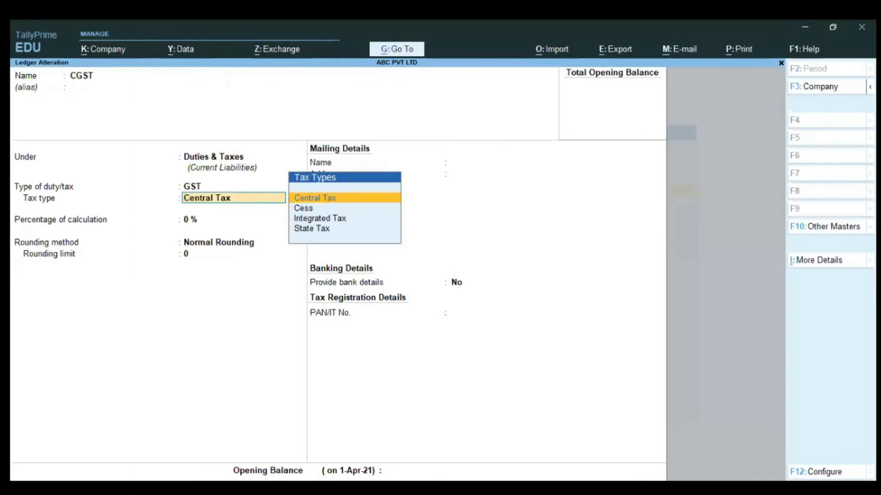
pyautogui.press('Return')
pyautogui.press('Return')
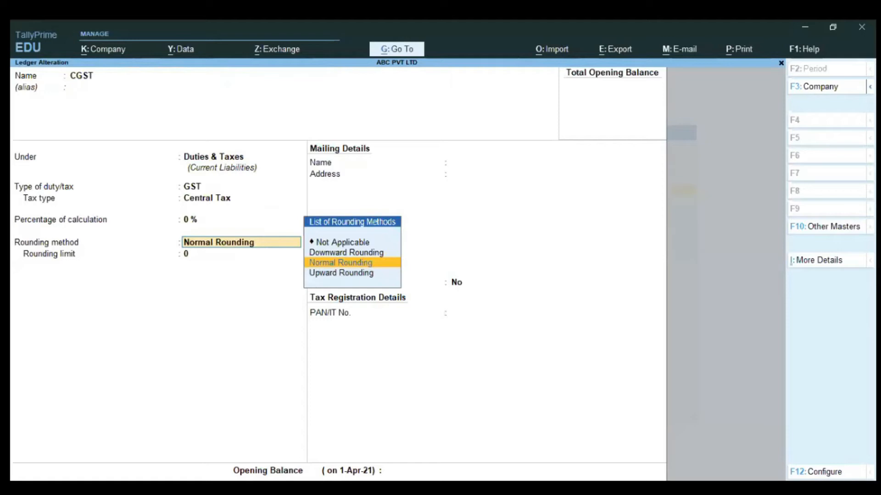
pyautogui.press('Return')
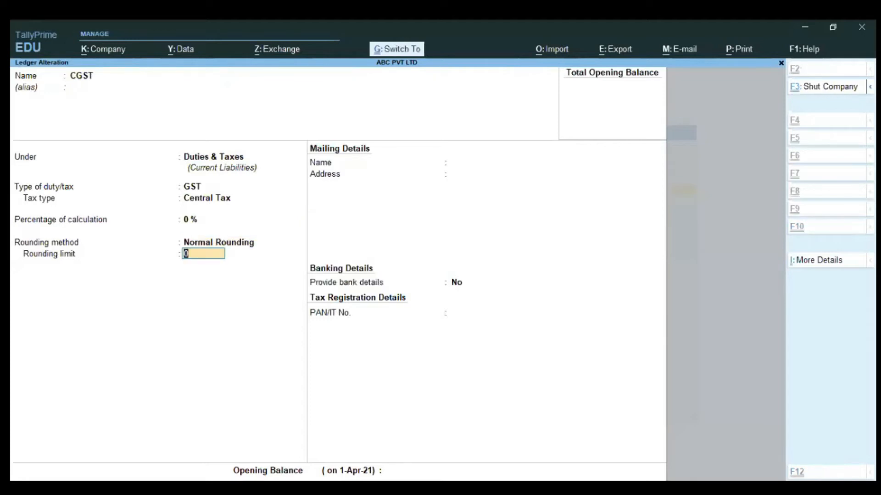
pyautogui.hotkey('ctrl', 'a')
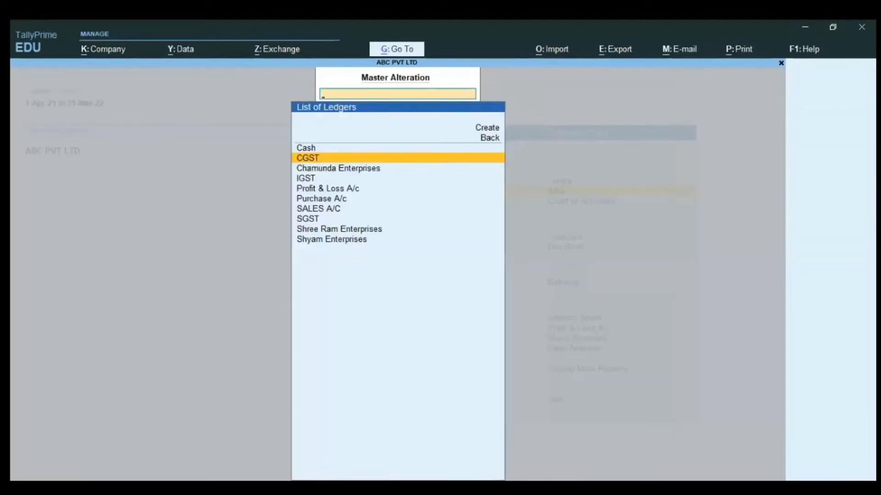
# Open the SGST ledger for alteration from the list of ledgers.
pyautogui.press('Down')
pyautogui.press('Down')
pyautogui.press('Down')
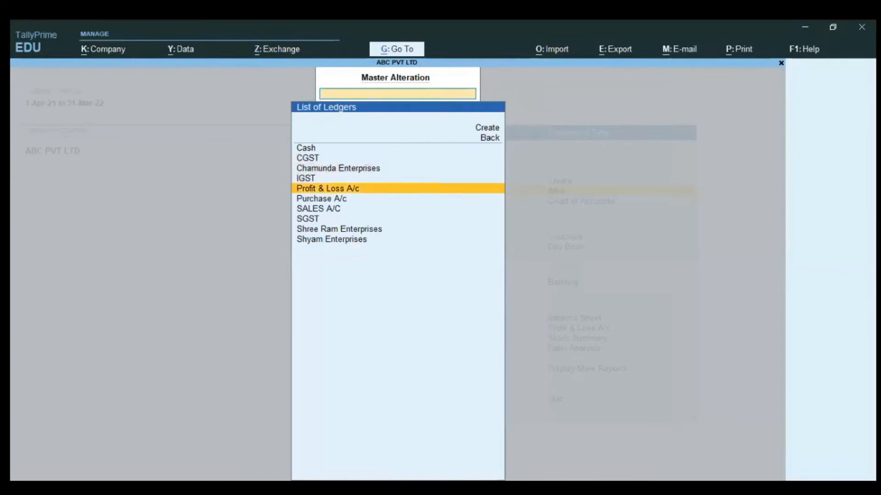
pyautogui.press('Down')
pyautogui.press('Down')
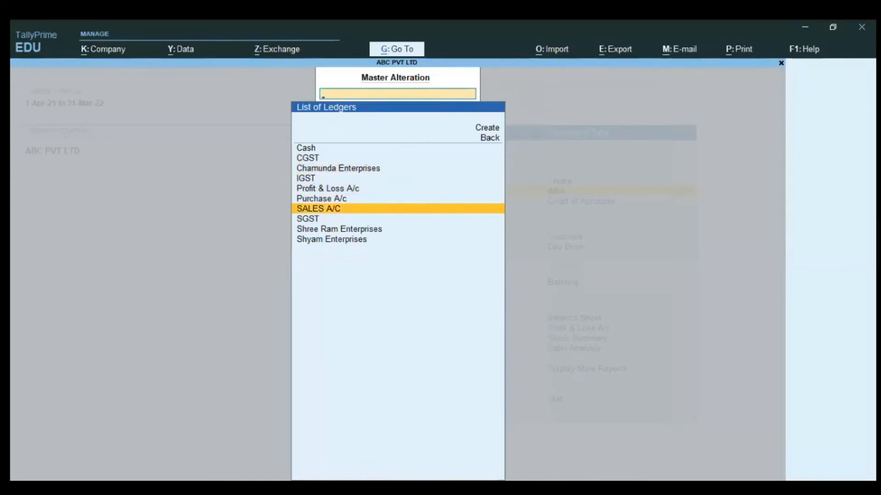
pyautogui.press('Up')
pyautogui.press('Up')
pyautogui.press('Down')
pyautogui.press('Down')
pyautogui.press('Down')
pyautogui.press('Return')
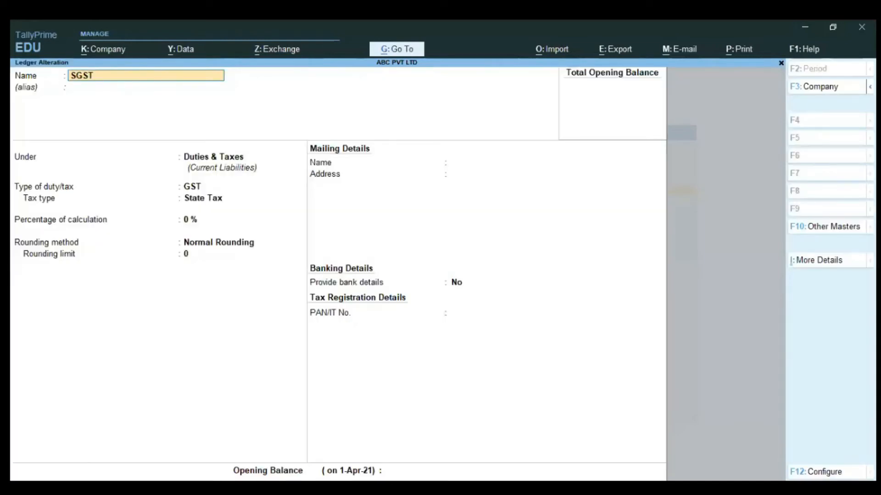
# Review the SGST ledger's group and type of duty/tax through to the available tax types.
pyautogui.press('Return')
pyautogui.press('Return')
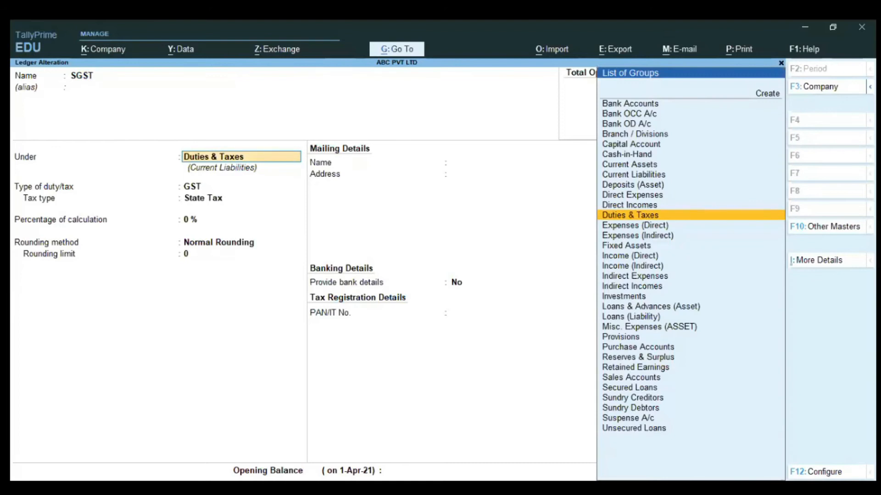
pyautogui.press('Return')
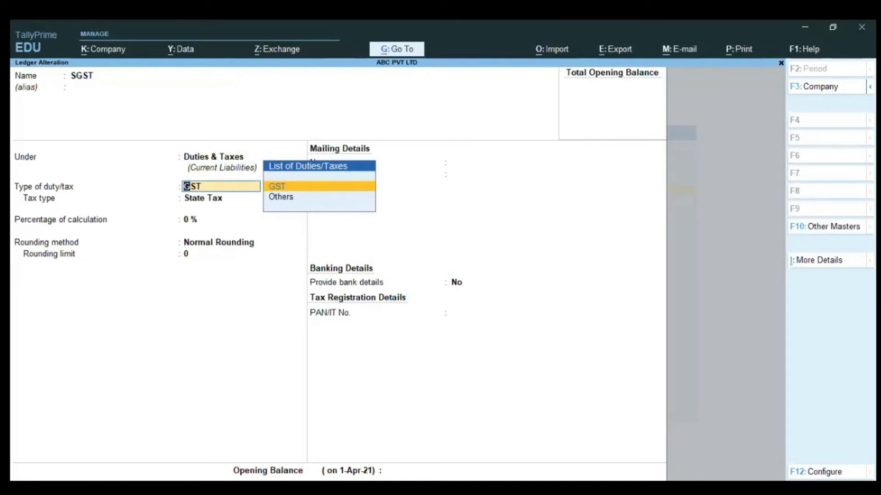
pyautogui.press('Return')
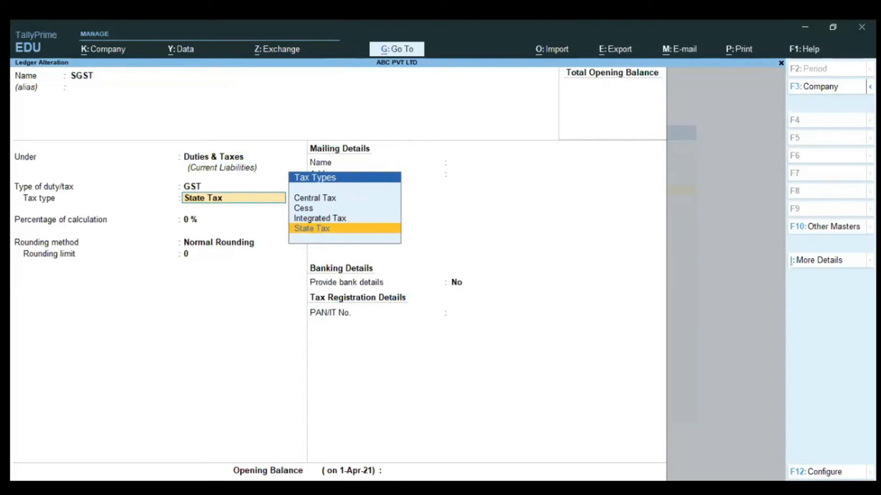
pyautogui.press('Up')
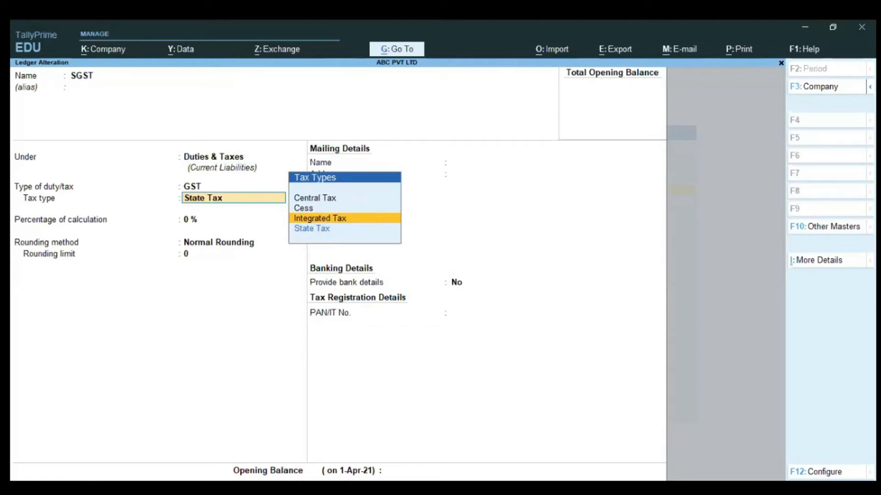
# Quit the SGST ledger without saving, reopen it to recheck its stored tax type, and quit again.
pyautogui.press('BackSpace')
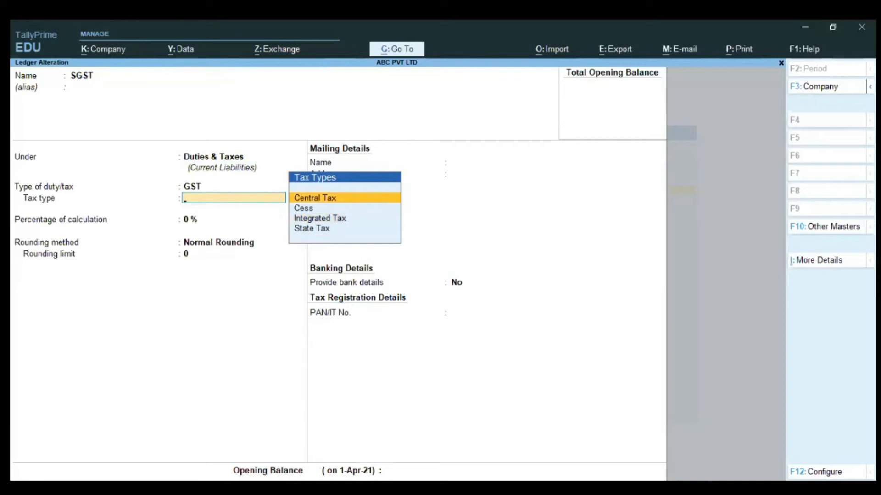
pyautogui.press('Escape')
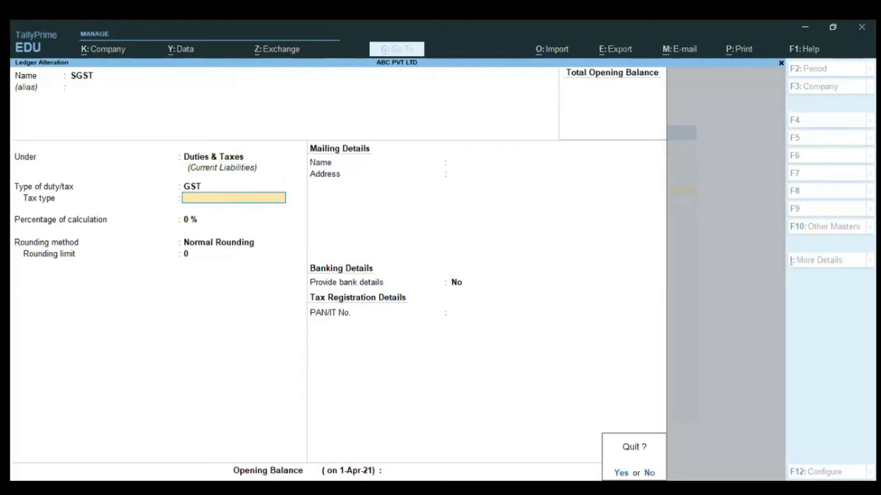
pyautogui.press('y')
pyautogui.press('Return')
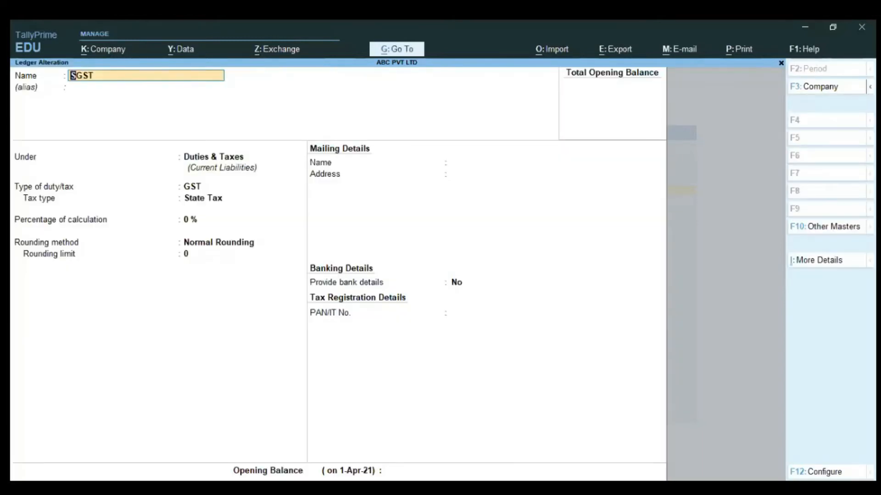
pyautogui.press('BackSpace')
pyautogui.press('Escape')
pyautogui.press('y')
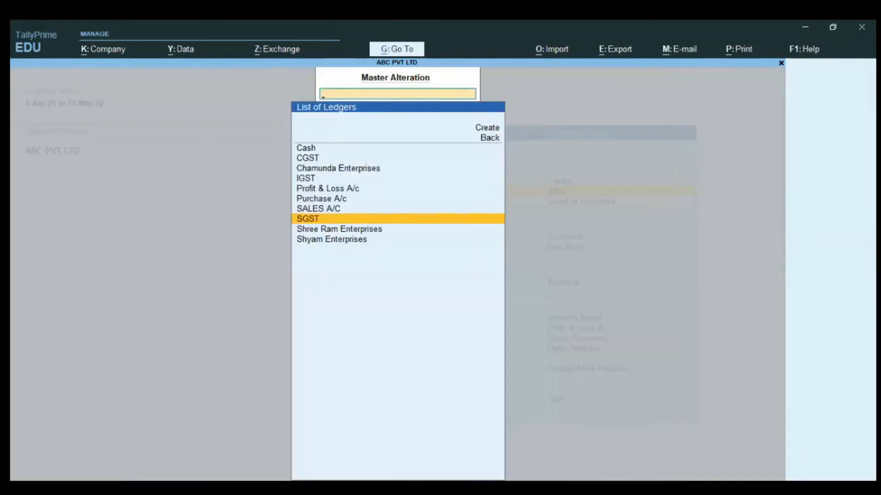
# Open the IGST ledger, review its group and tax type, and save it as it is.
pyautogui.press('Up')
pyautogui.press('Up')
pyautogui.press('Up')
pyautogui.press('Up')
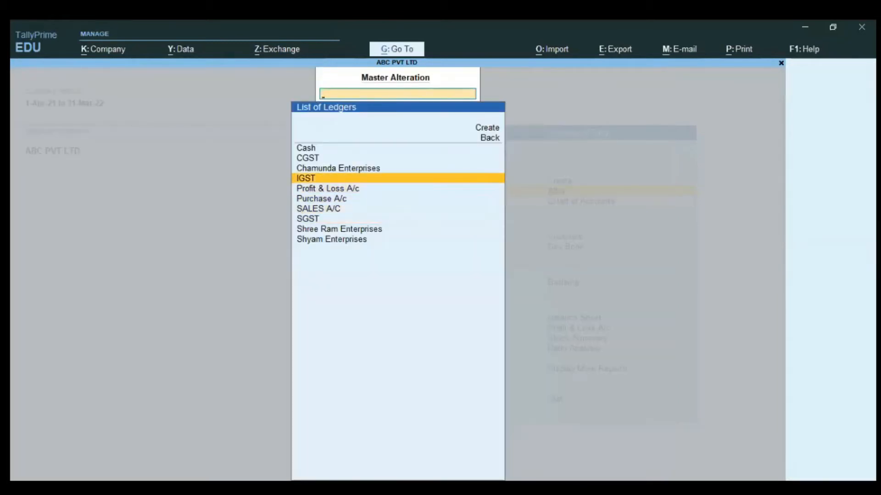
pyautogui.press('Return')
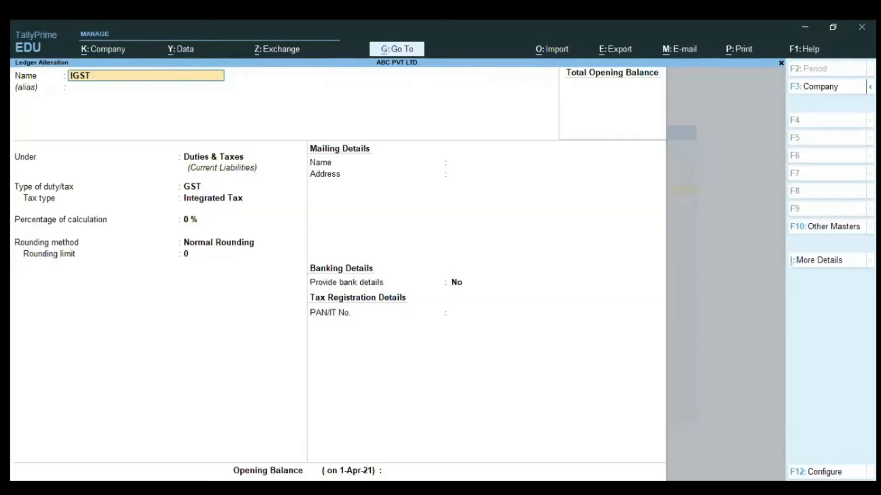
pyautogui.press('Return')
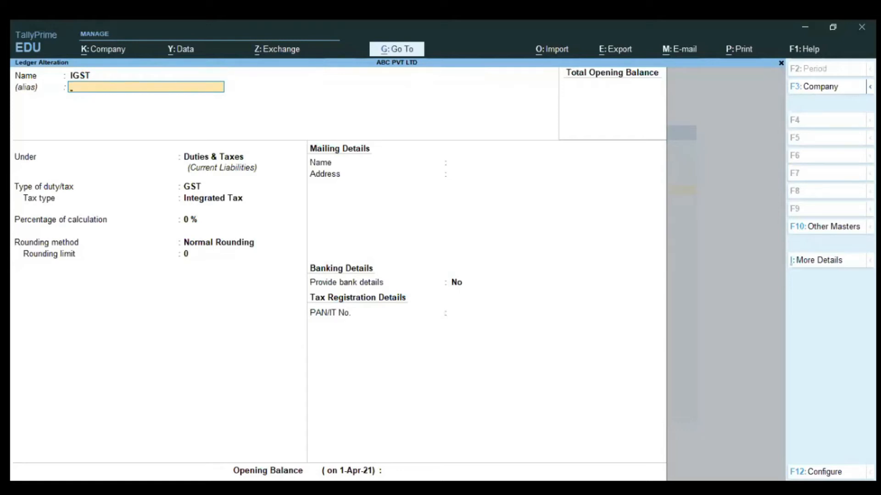
pyautogui.hotkey('ctrl', 'a')
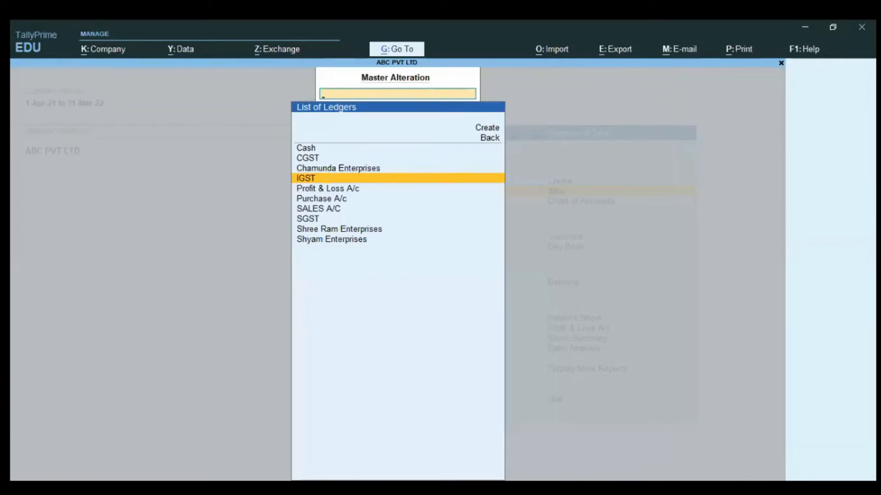
# Open the Chamunda Enterprises ledger and review its group, bill-by-bill settings and mailing name through to the address.
pyautogui.press('Up')
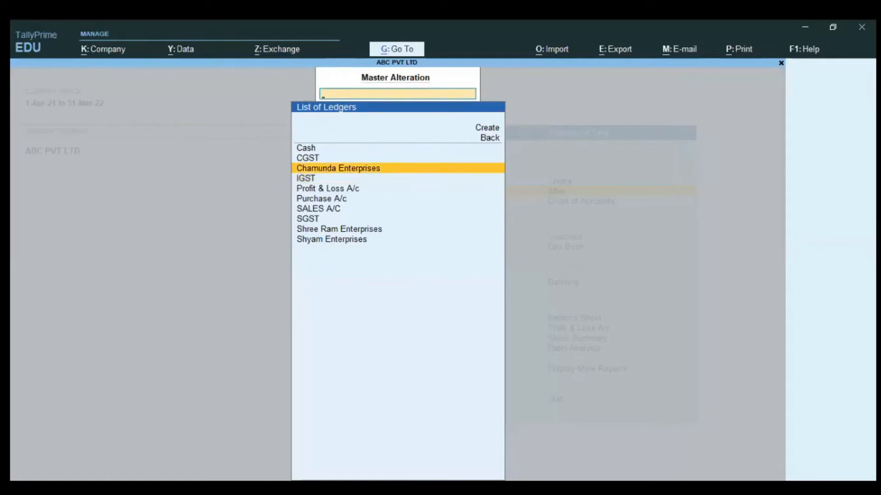
pyautogui.press('Return')
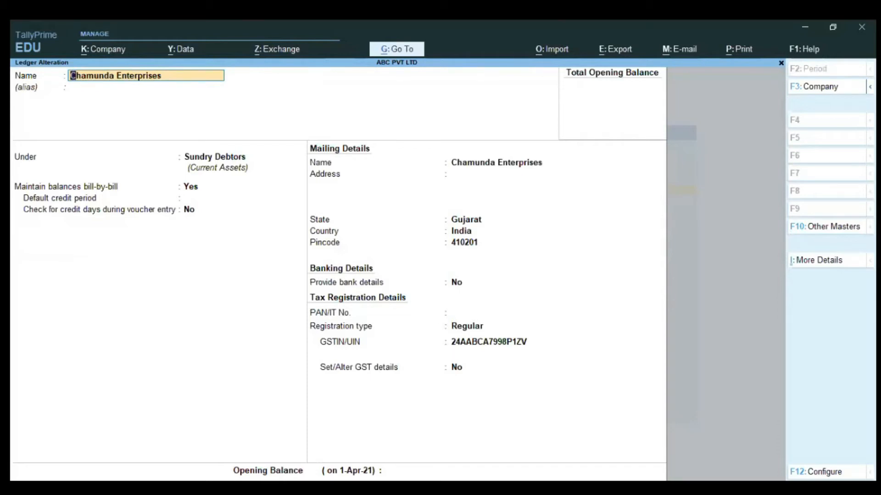
pyautogui.press('Return')
pyautogui.press('Return')
pyautogui.press('Return')
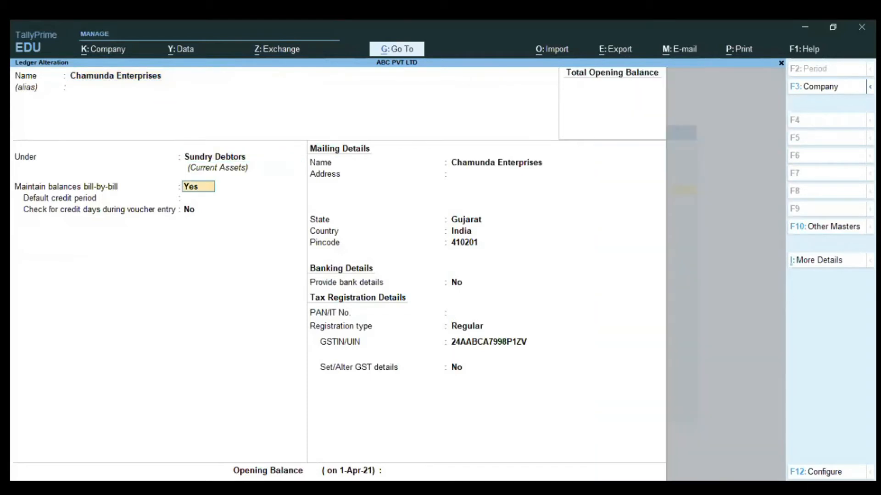
pyautogui.press('Return')
pyautogui.press('Return')
pyautogui.press('Return')
pyautogui.press('Return')
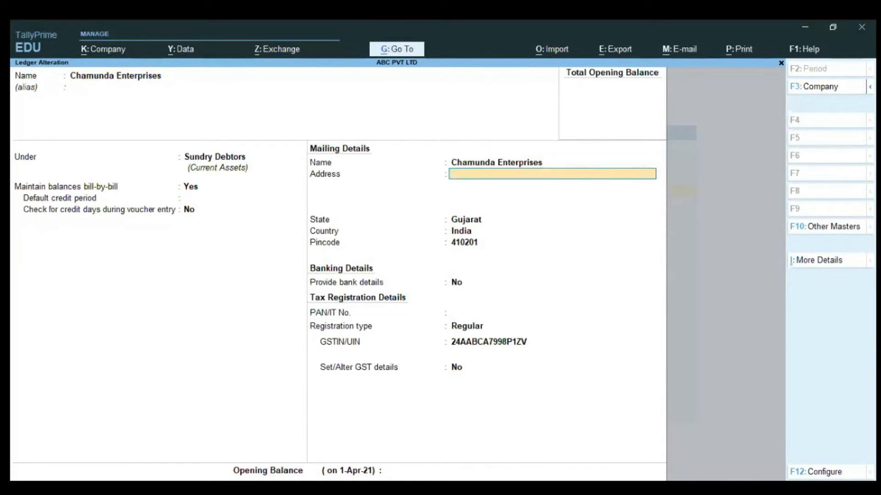
# Check the Chamunda Enterprises ledger's state, country and pincode, and save the ledger as it is.
pyautogui.press('Return')
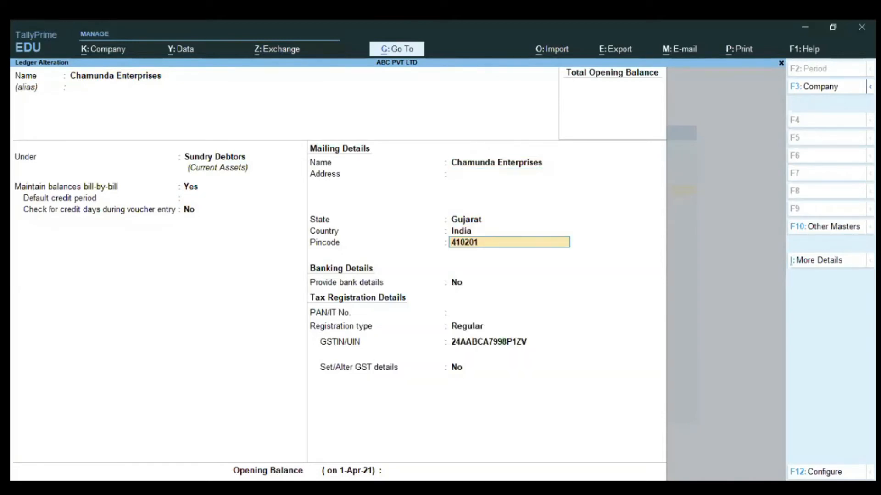
pyautogui.press('Up')
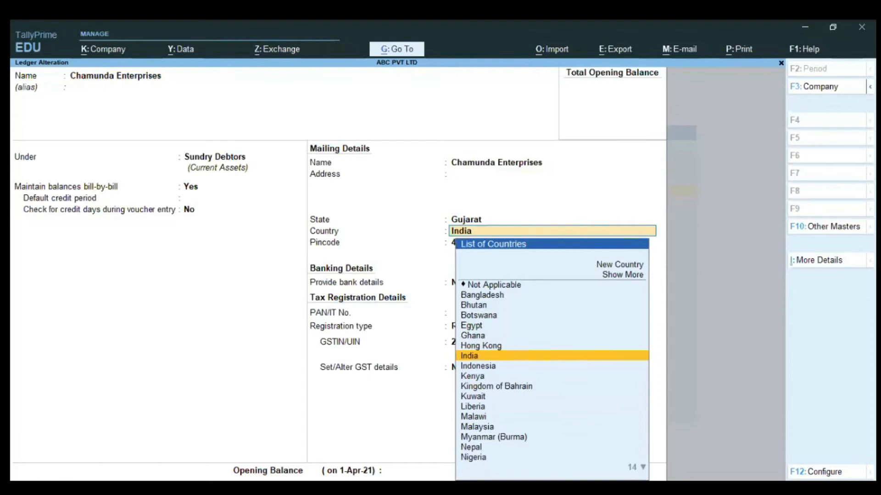
pyautogui.press('Up')
pyautogui.press('Return')
pyautogui.press('Return')
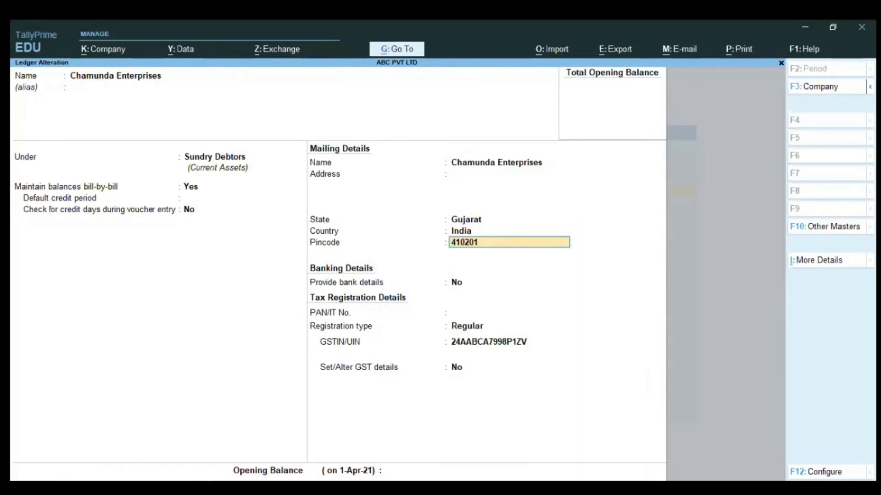
pyautogui.press('ctrl')
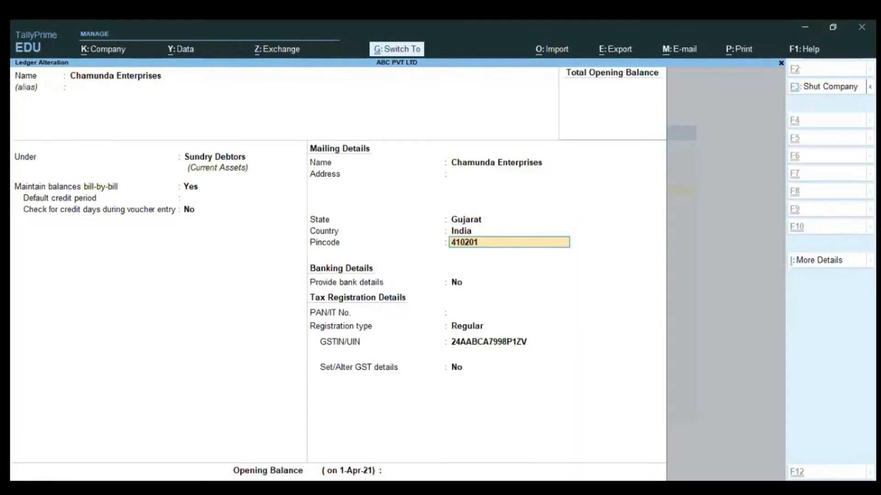
pyautogui.hotkey('ctrl', 'a')
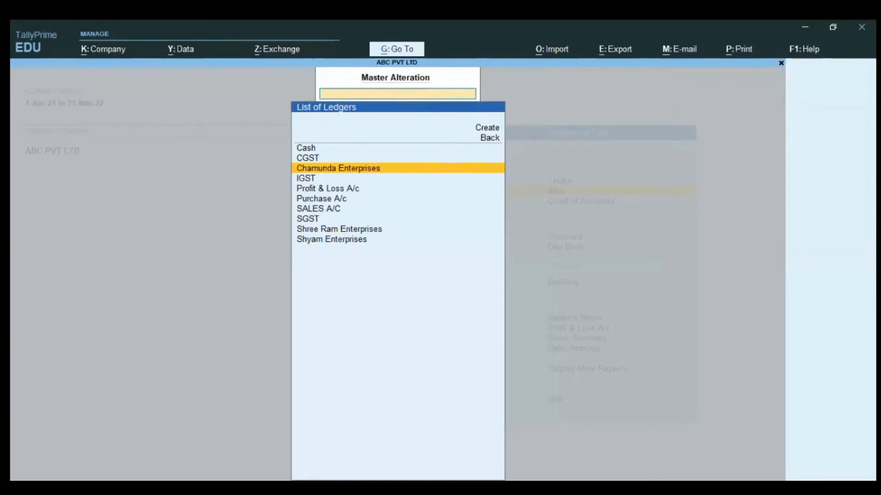
# Return to the Gateway of Tally, look through the types of masters that can be created, and back out.
pyautogui.press('Escape')
pyautogui.press('Escape')
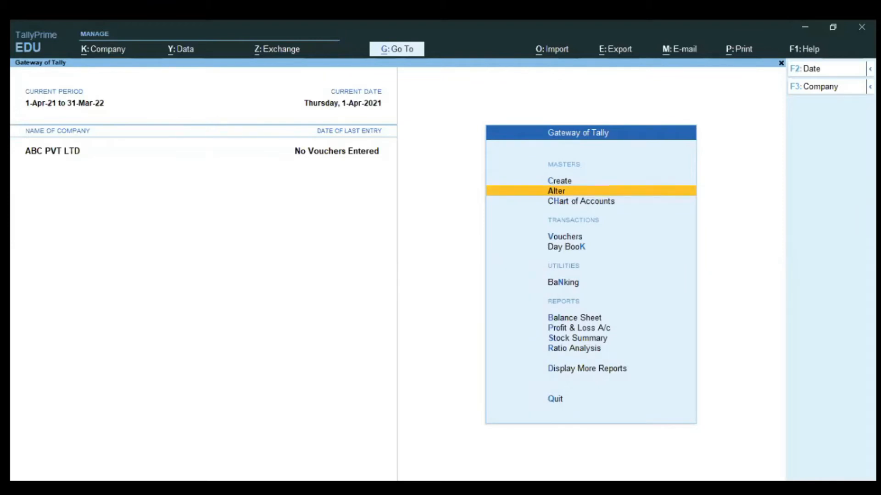
pyautogui.press('Up')
pyautogui.press('Return')
pyautogui.press('Down')
pyautogui.press('Down')
pyautogui.press('Down')
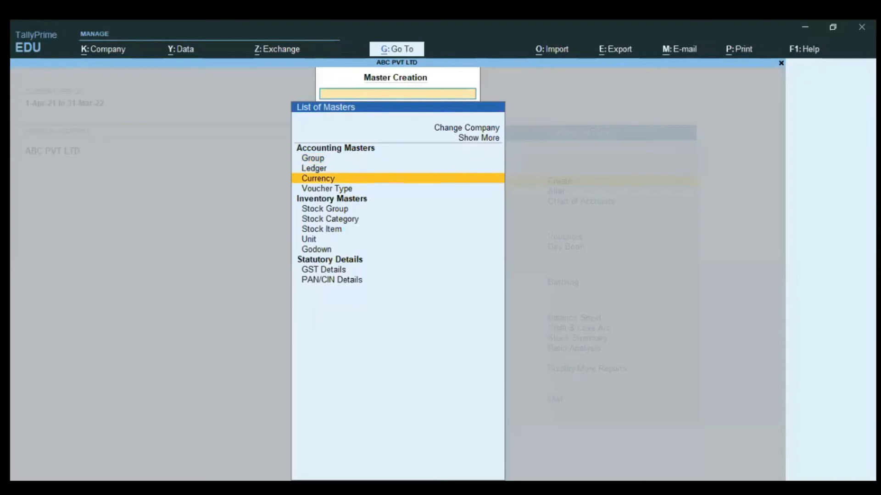
pyautogui.press('Escape')
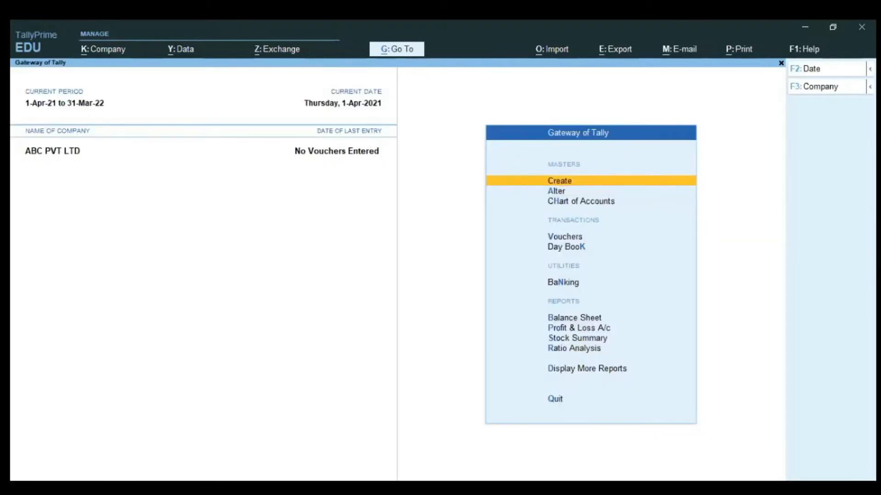
# Start creating a stock item named Itam A without an alias, up to the choice of its stock group.
pyautogui.press('Return')
pyautogui.press('Down')
pyautogui.press('Down')
pyautogui.press('Down')
pyautogui.press('Down')
pyautogui.press('Down')
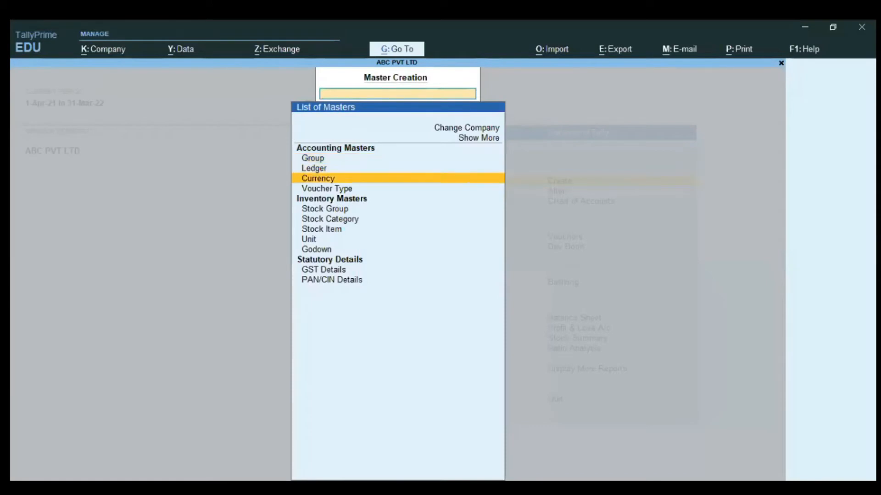
pyautogui.press('Down')
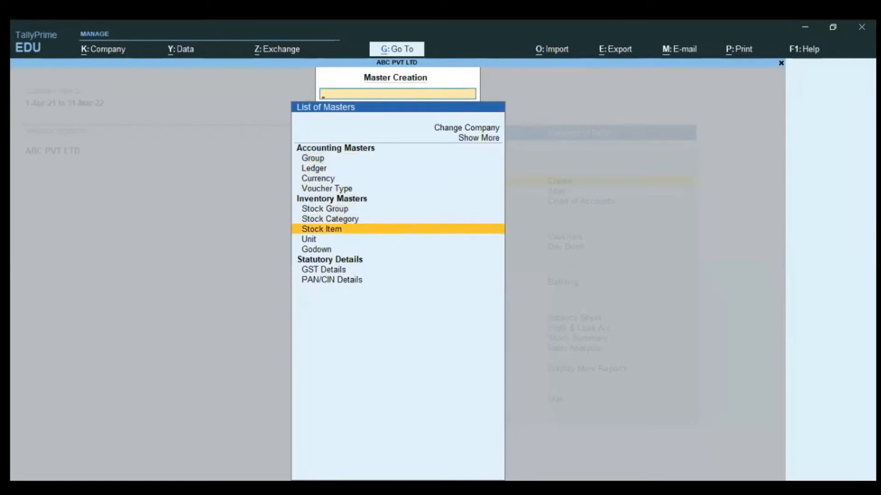
pyautogui.press('Return')
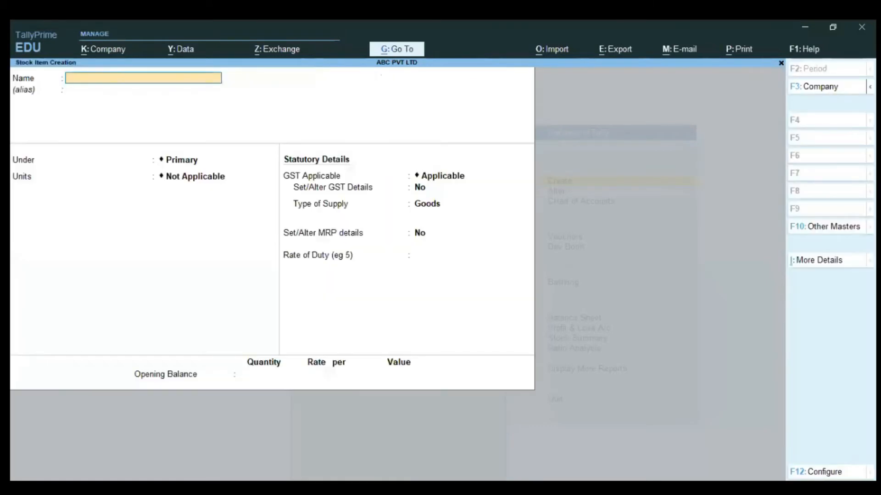
pyautogui.write('Itam A')
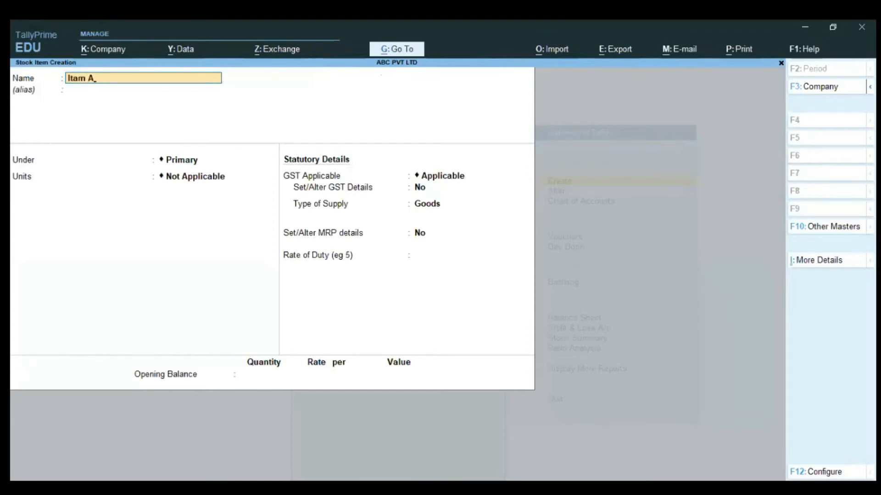
pyautogui.press('Return')
pyautogui.press('Return')
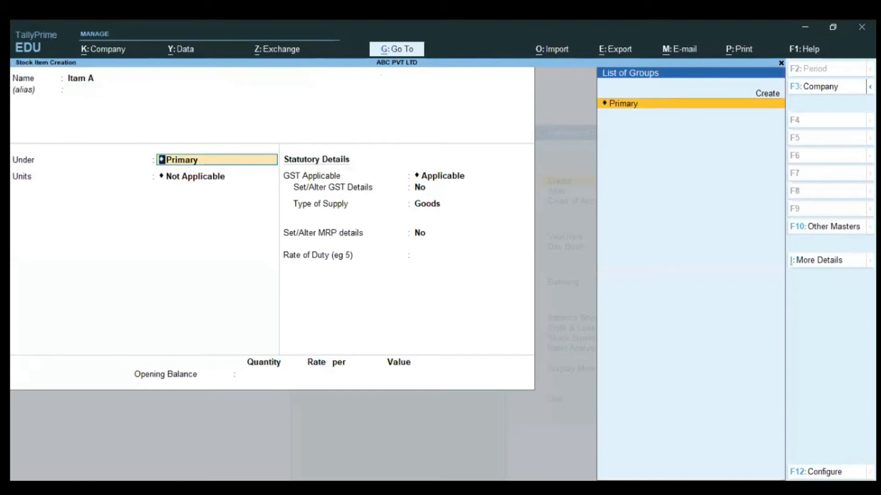
# Begin a secondary stock group named Abc under Primary, without adding item quantities, and open its GST details.
pyautogui.hotkey('alt', 'c')
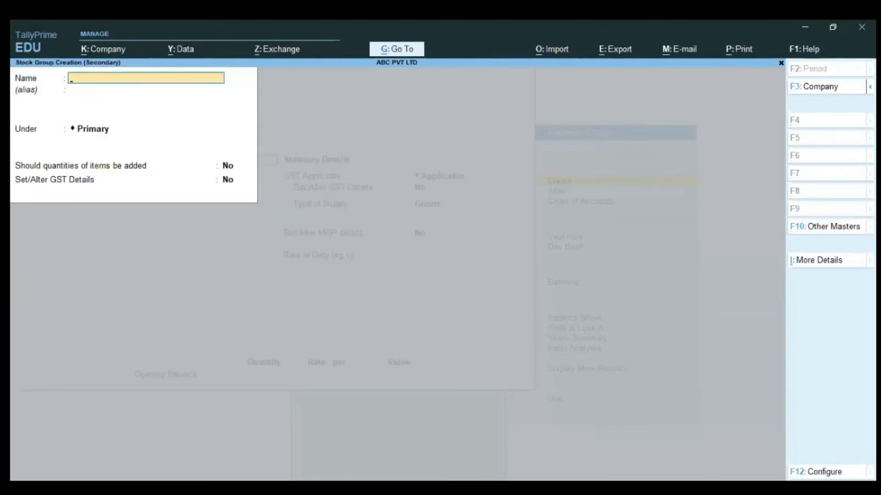
pyautogui.write('Abc')
pyautogui.press('Return')
pyautogui.press('Return')
pyautogui.press('Return')
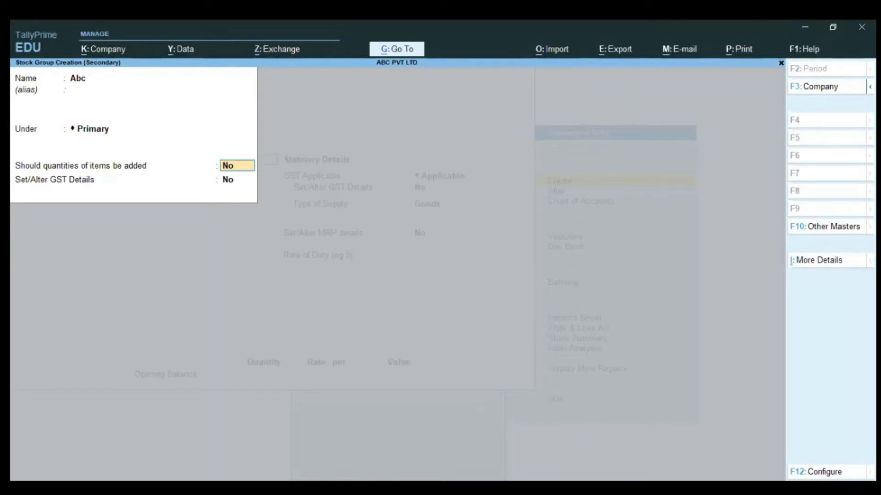
pyautogui.press('Return')
pyautogui.write('y')
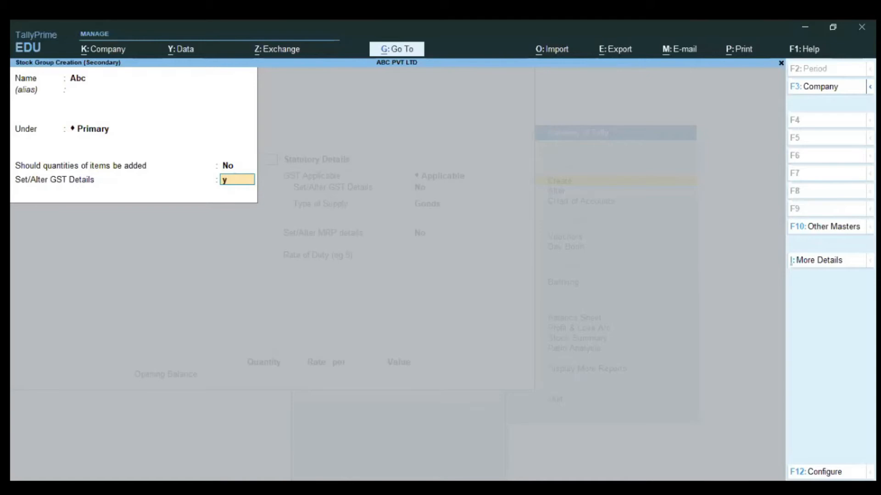
pyautogui.press('Return')
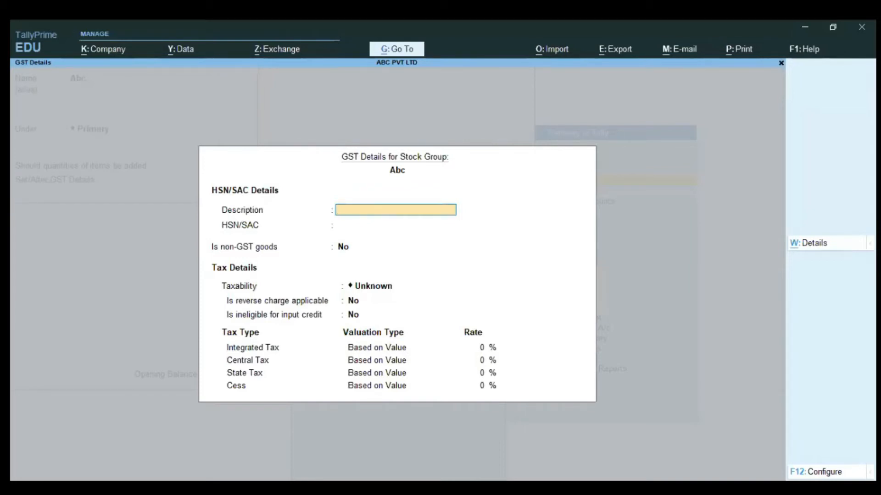
# Quit the GST details and the Abc stock group without saving.
pyautogui.press('Escape')
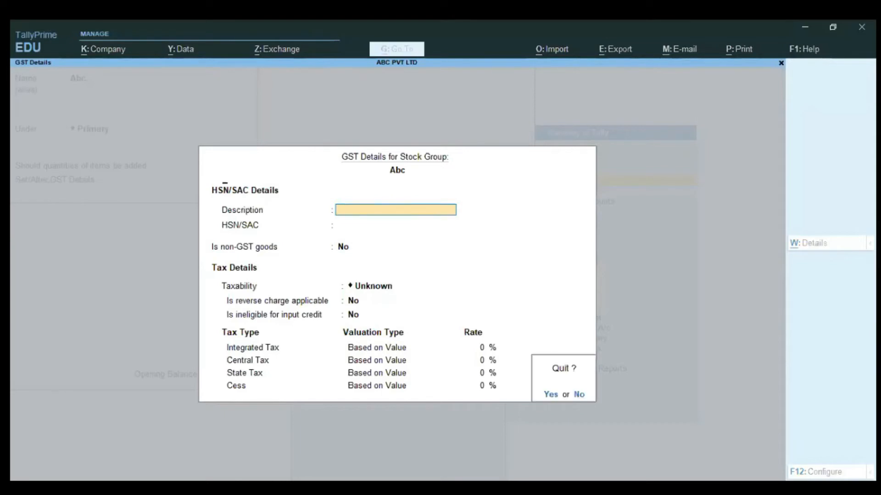
pyautogui.press('y')
pyautogui.press('BackSpace')
pyautogui.press('Escape')
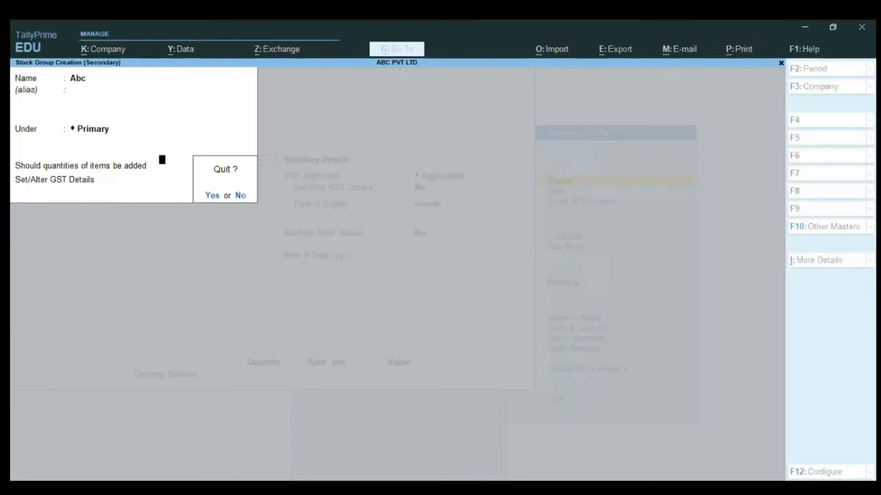
pyautogui.press('y')
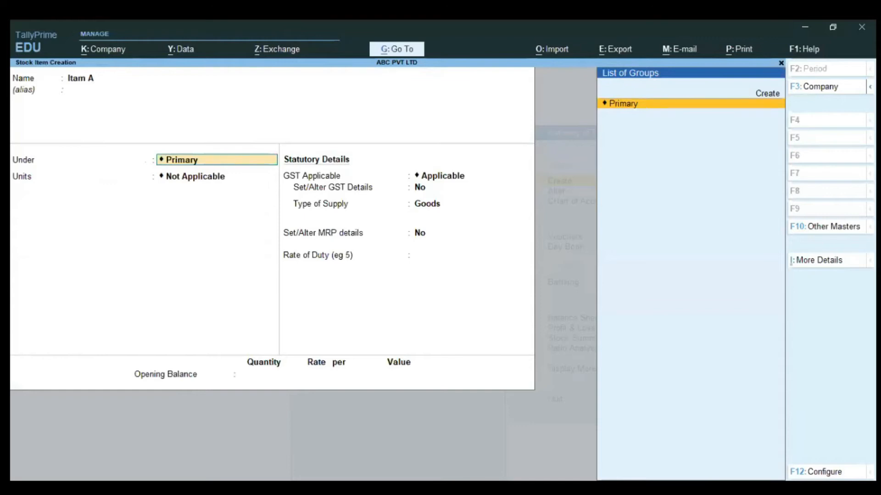
# Place Itam A under Primary with nos as its unit, keep GST applicable, and open its GST details.
pyautogui.press('Return')
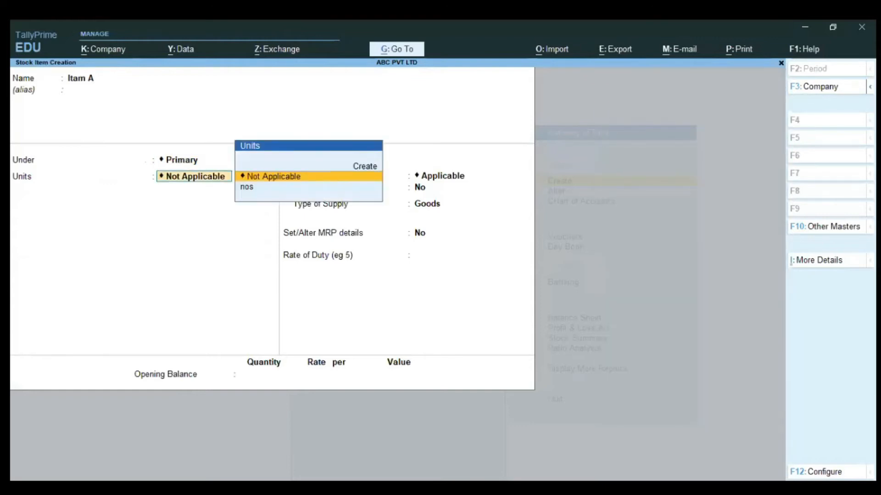
pyautogui.press('Down')
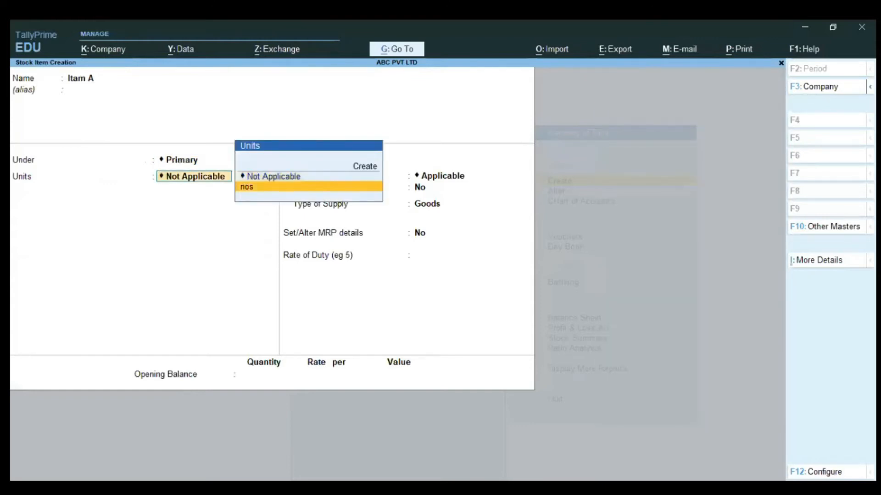
pyautogui.press('Return')
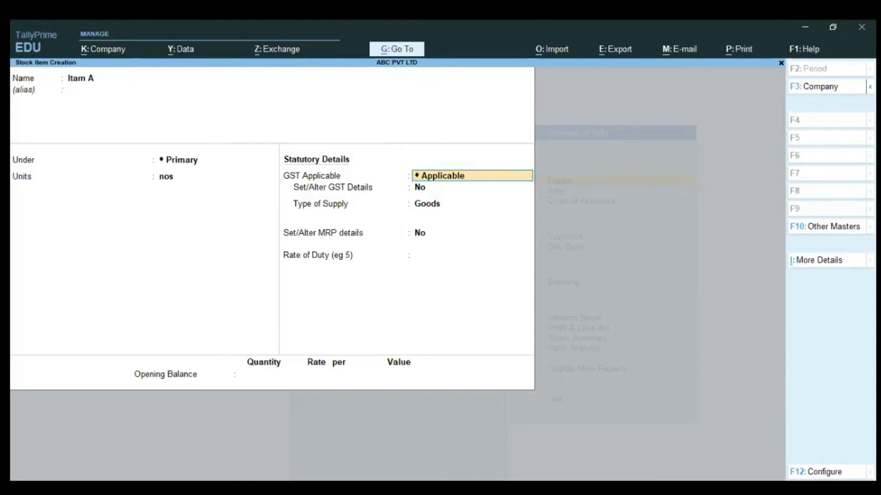
pyautogui.press('Return')
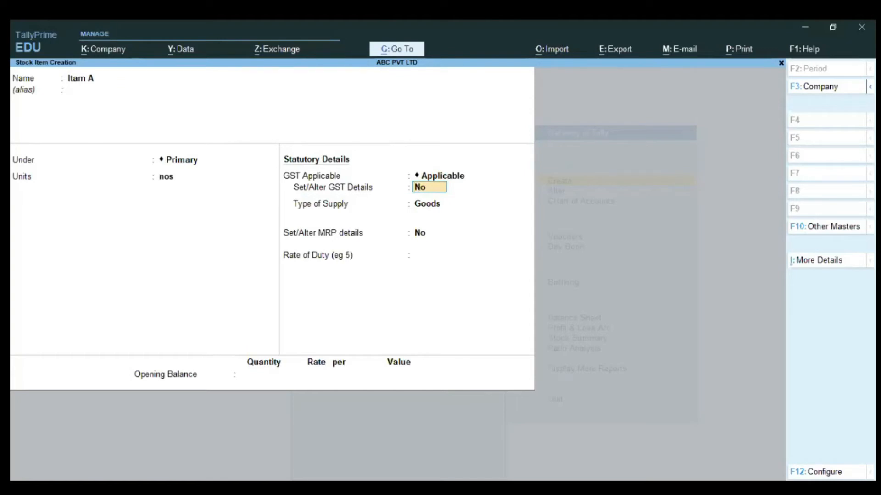
pyautogui.write('y')
pyautogui.press('Return')
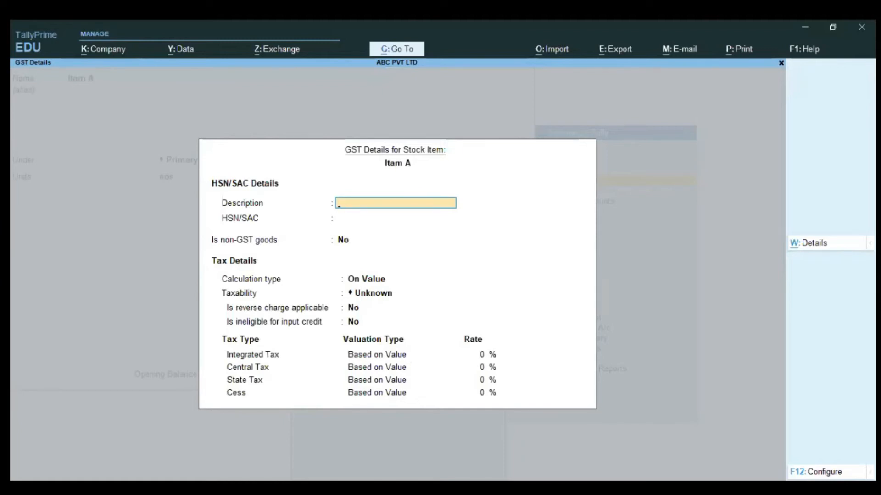
# Enter HSN/SAC 1221 for Itam A, keeping it as GST goods calculated On Value, and make it Taxable.
pyautogui.press('Return')
pyautogui.write('1221')
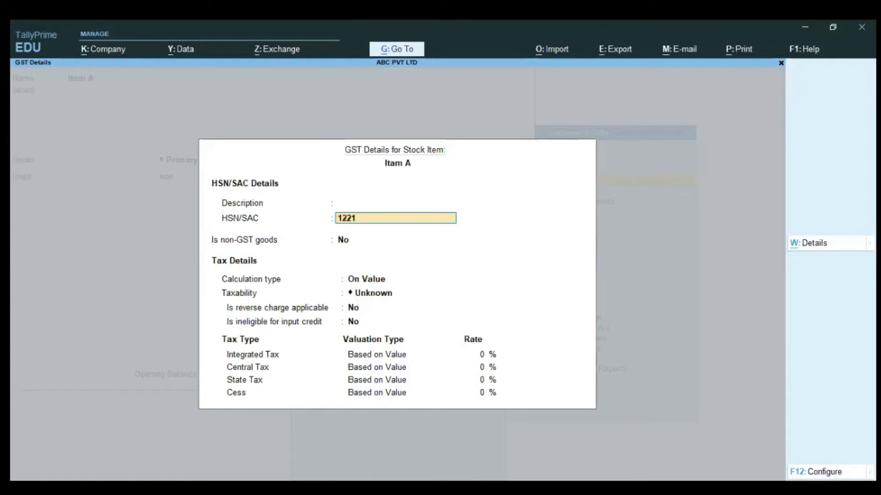
pyautogui.press('Return')
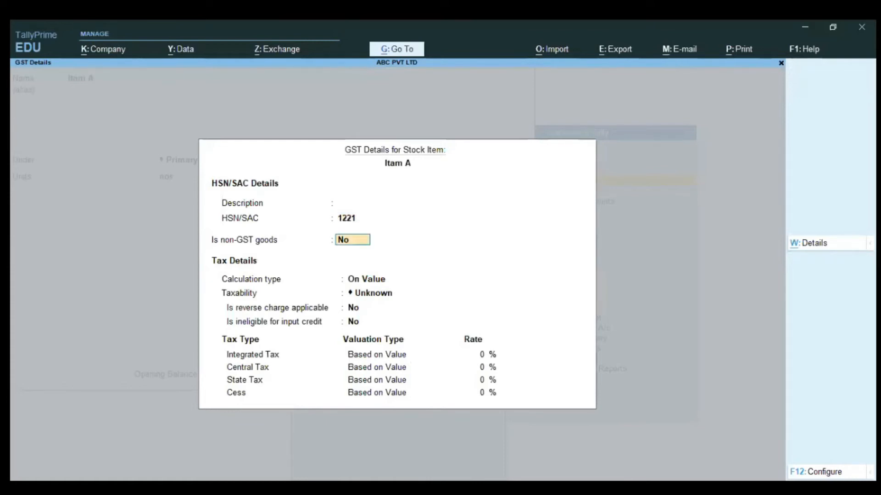
pyautogui.press('Return')
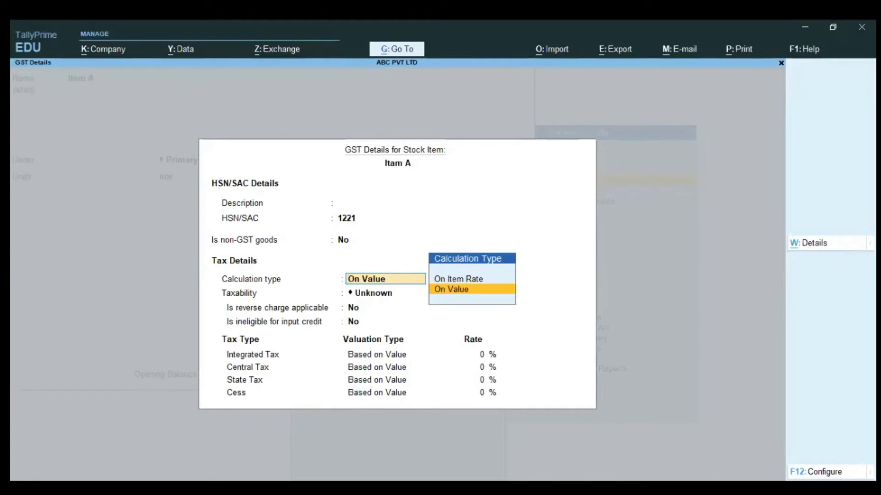
pyautogui.press('Return')
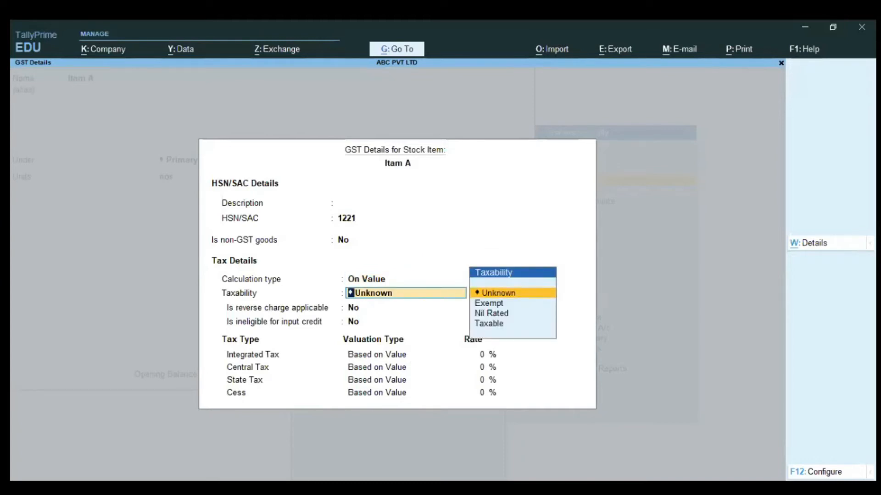
pyautogui.press('Down')
pyautogui.press('Down')
pyautogui.press('Down')
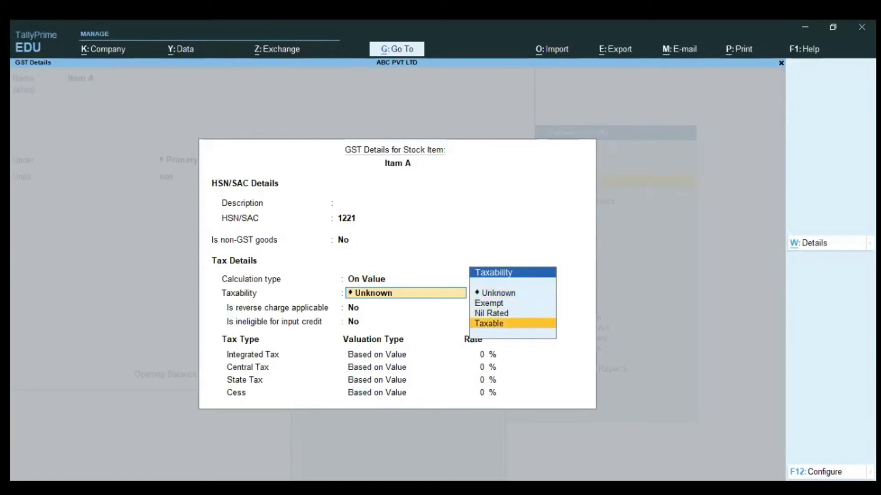
pyautogui.press('Return')
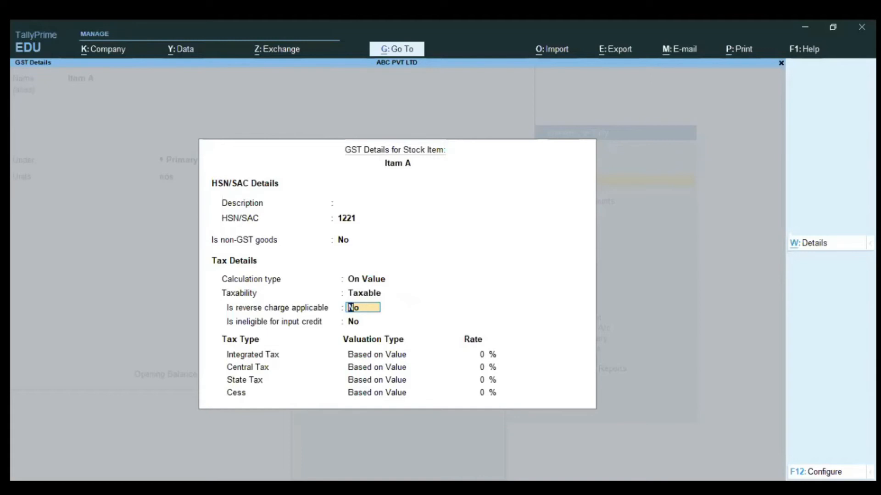
# Keep reverse charge and input credit ineligibility at No, and set integrated tax to 18% and central tax to 9%.
pyautogui.press('Return')
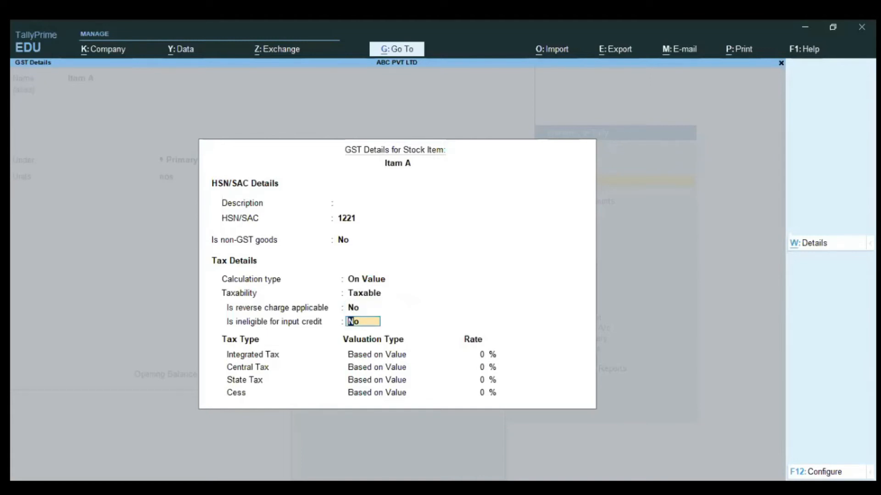
pyautogui.press('Return')
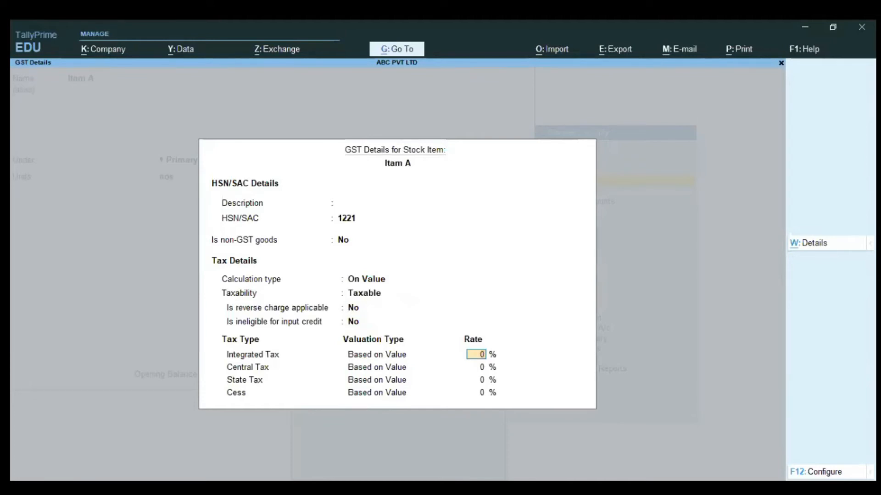
pyautogui.write('18')
pyautogui.press('Return')
pyautogui.write('9')
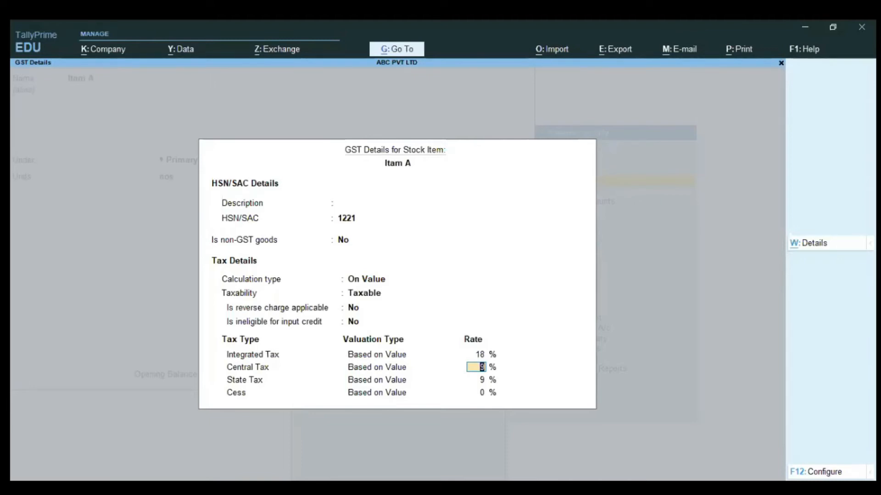
# Recheck the HSN code, integrated tax rate and tax rate history, and save the Itam A stock item with its GST details.
pyautogui.click(347, 219)
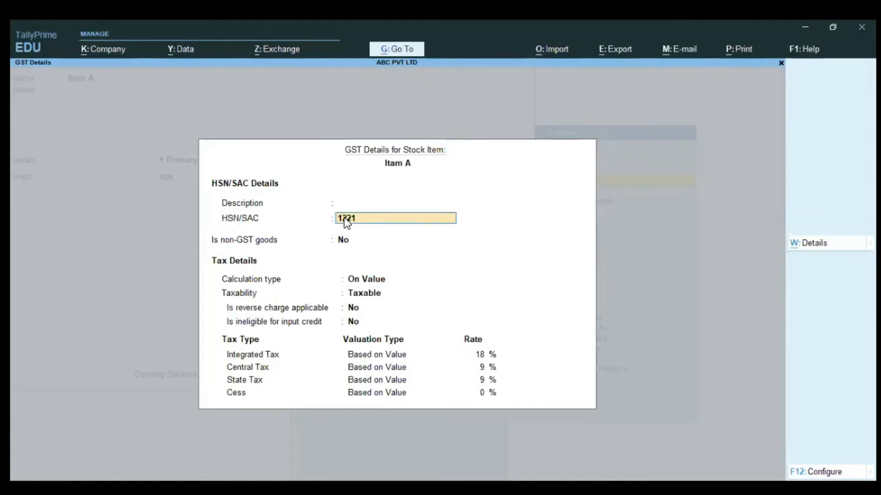
pyautogui.click(480, 356)
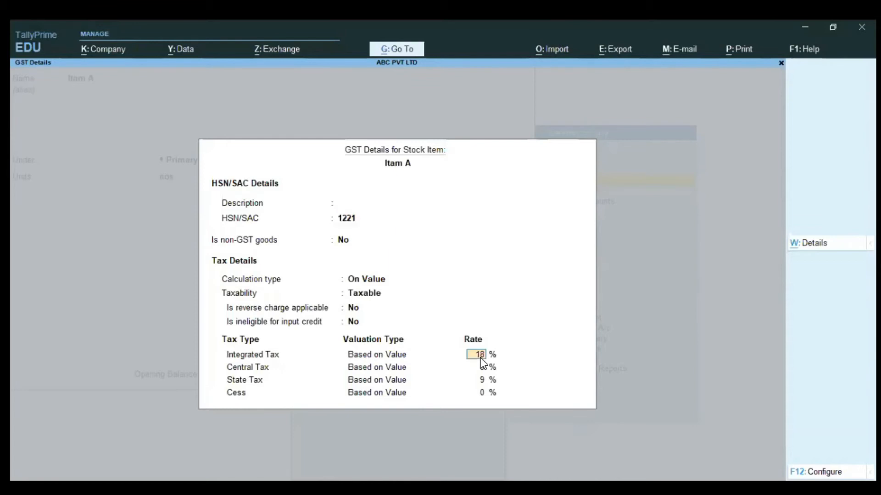
pyautogui.hotkey('alt', 'w')
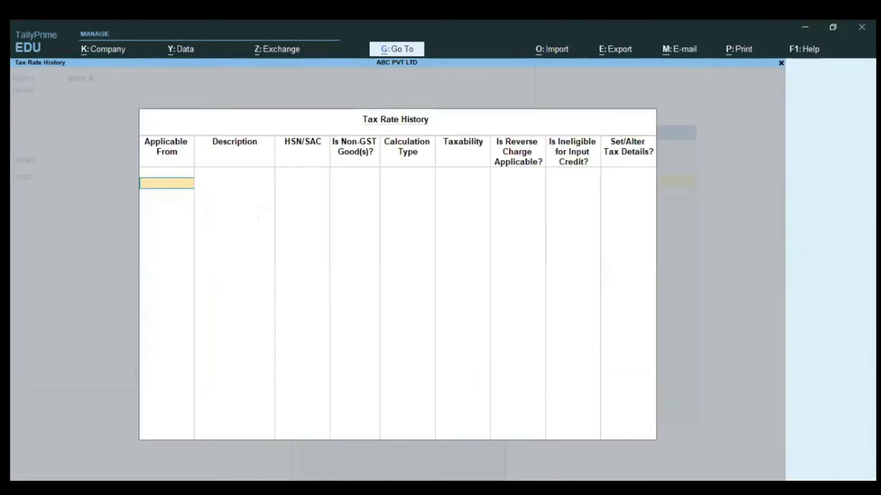
pyautogui.press('Escape')
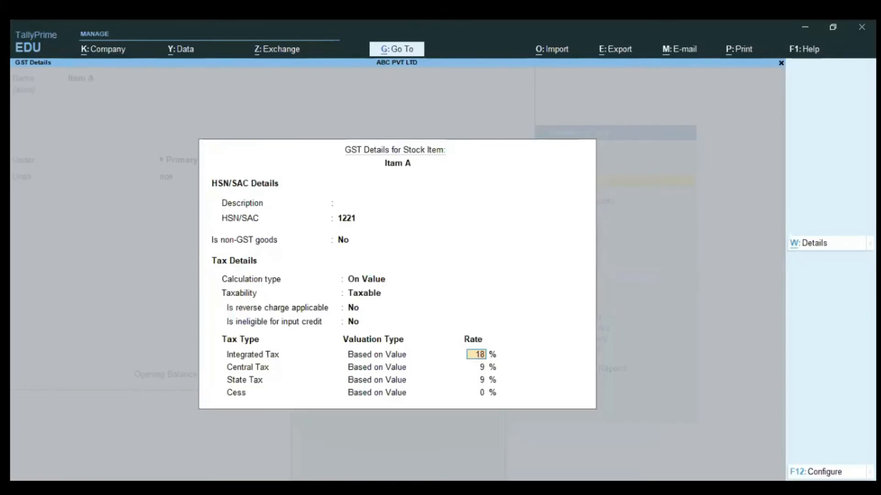
pyautogui.hotkey('ctrl', 'a')
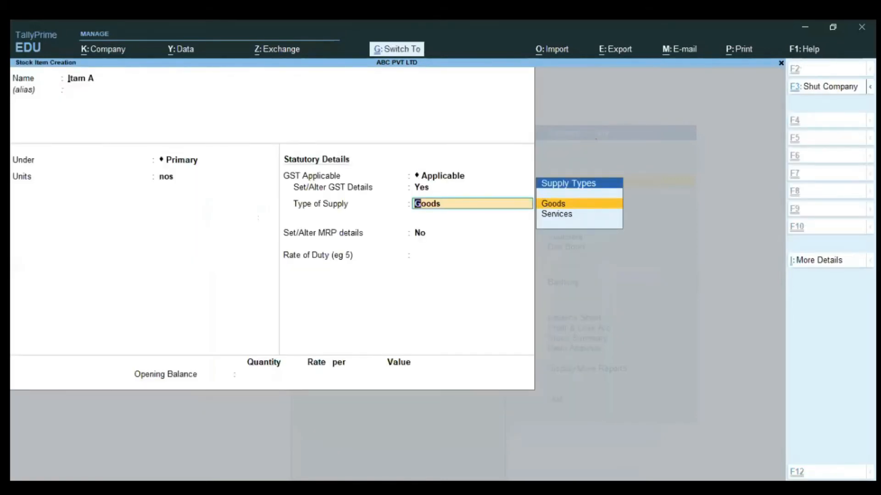
pyautogui.hotkey('ctrl', 'a')
pyautogui.press('Escape')
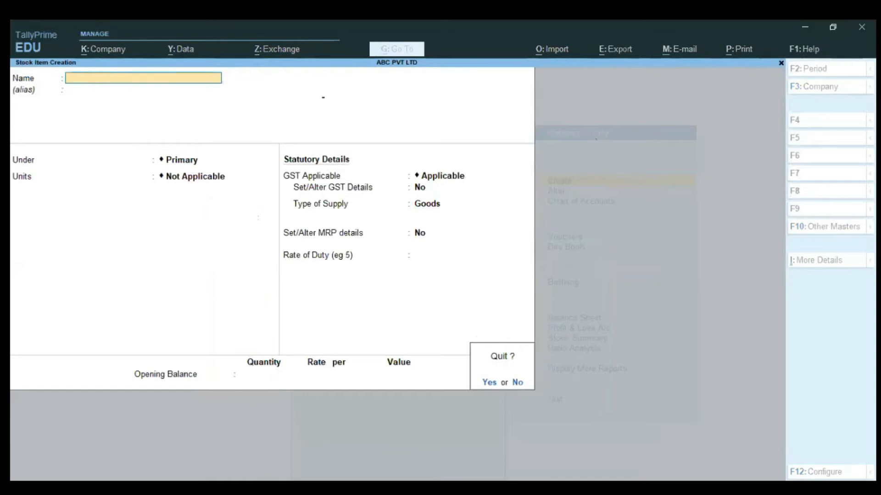
# Leave stock item creation and open the existing stock item Itam A for alteration.
pyautogui.press('y')
pyautogui.press('Escape')
pyautogui.press('Down')
pyautogui.press('Return')
pyautogui.press('Down')
pyautogui.press('Down')
pyautogui.press('Down')
pyautogui.press('Down')
pyautogui.press('Down')
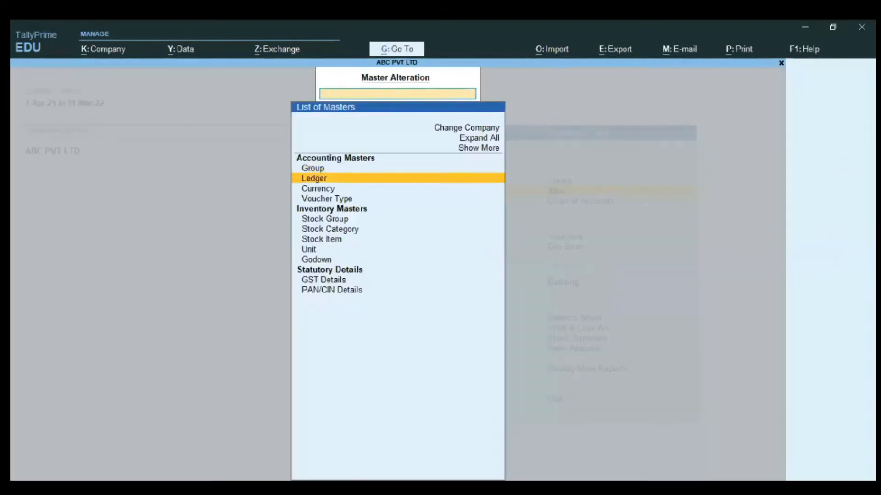
pyautogui.press('Down')
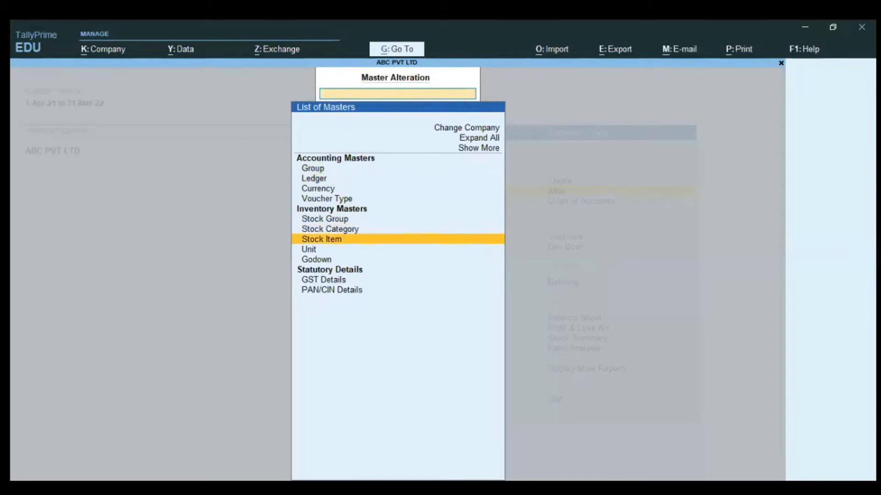
pyautogui.press('Return')
pyautogui.press('Return')
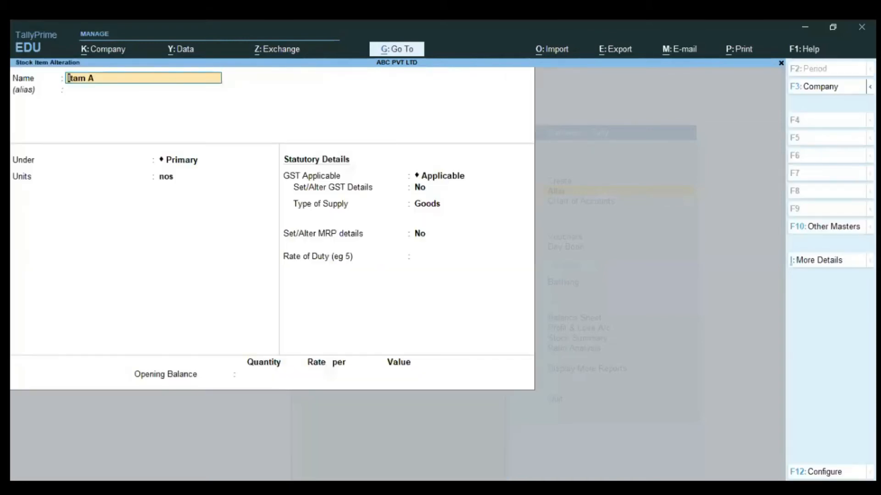
# Open Itam A's GST details and review the tax rate history entry applicable from 1-Apr-21.
pyautogui.click(417, 187)
pyautogui.press('y')
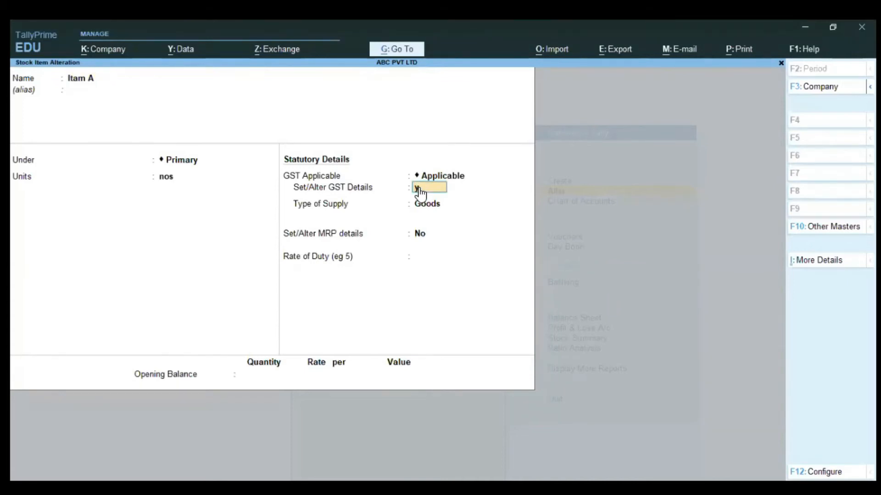
pyautogui.press('Return')
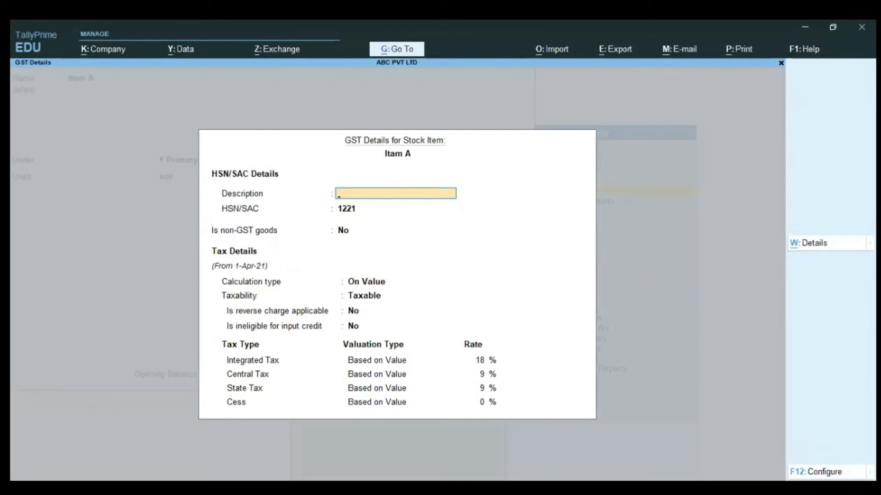
pyautogui.hotkey('ctrl', 'w')
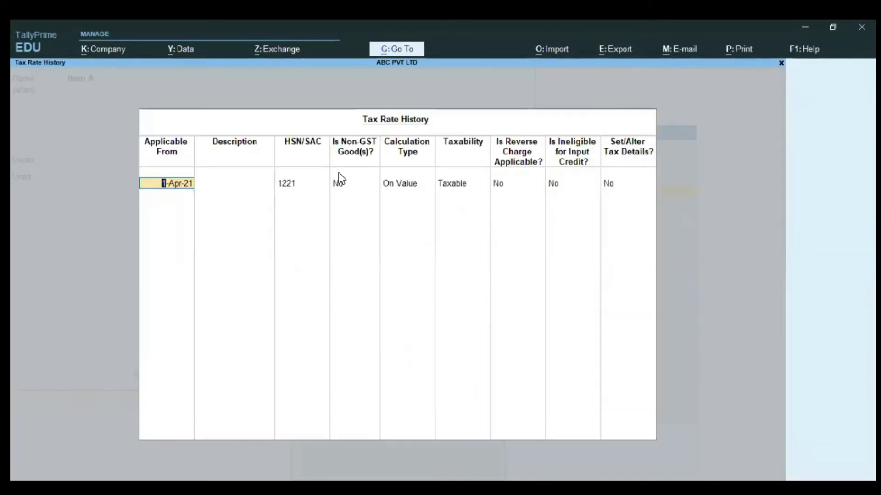
pyautogui.click(606, 188)
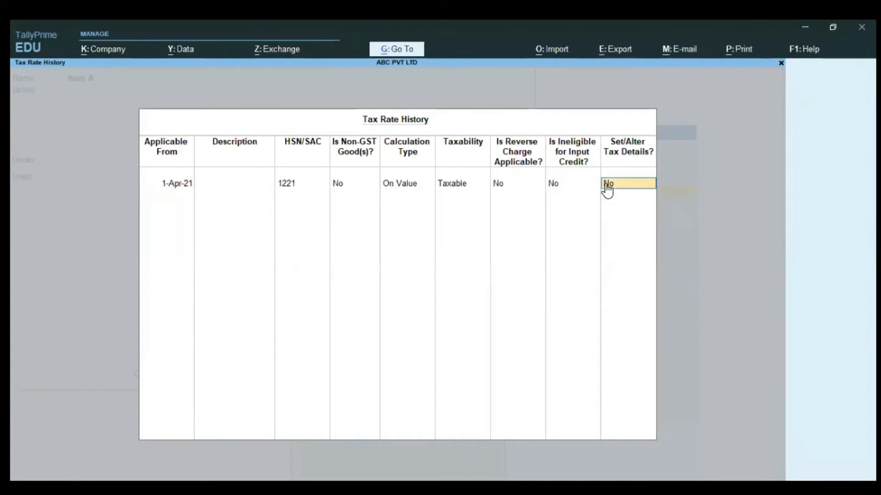
pyautogui.press('Return')
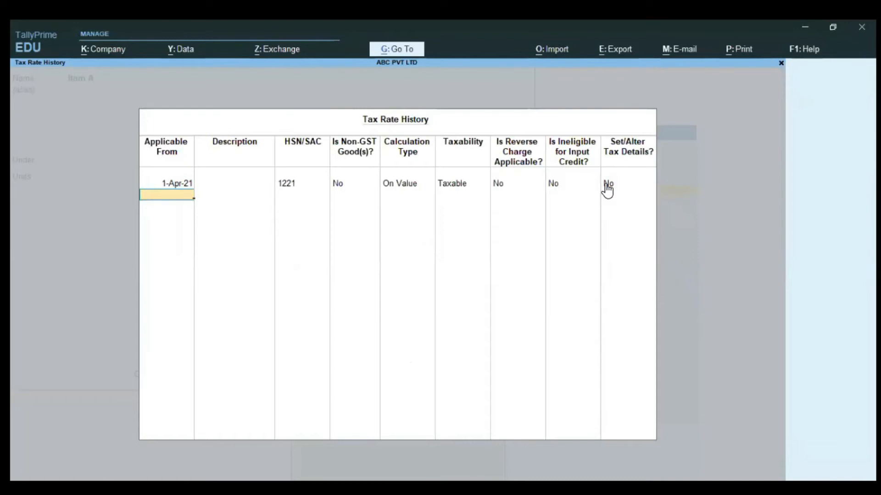
# Try to add a tax rate history entry applicable from 1-May-21, and leave Itam A without saving.
pyautogui.write('1.5')
pyautogui.press('Return')
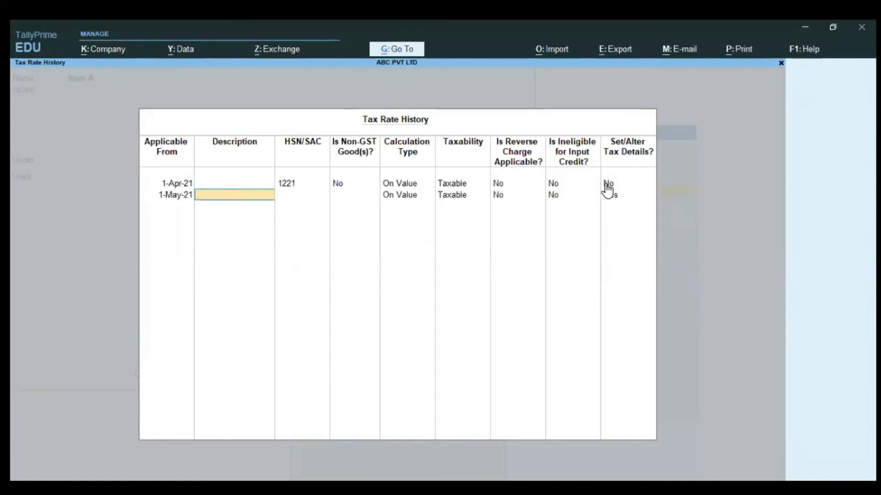
pyautogui.click(605, 183)
pyautogui.press('BackSpace')
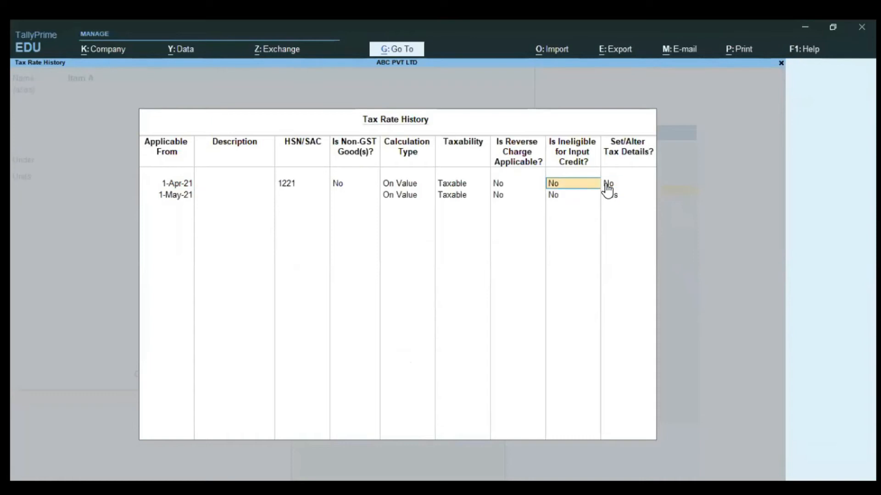
pyautogui.press('BackSpace')
pyautogui.click(607, 184)
pyautogui.press('Escape')
pyautogui.press('Return')
pyautogui.press('Escape')
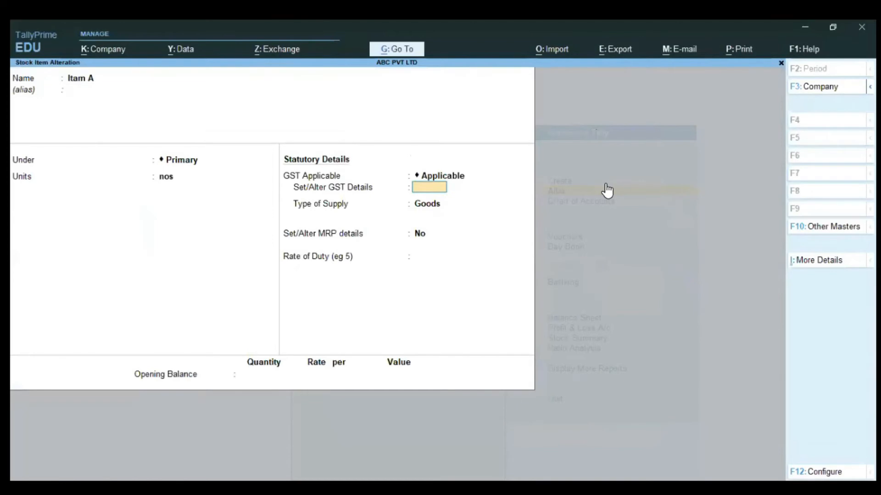
pyautogui.press('Escape')
pyautogui.press('Return')
pyautogui.press('Escape')
pyautogui.press('Escape')
pyautogui.press('Escape')
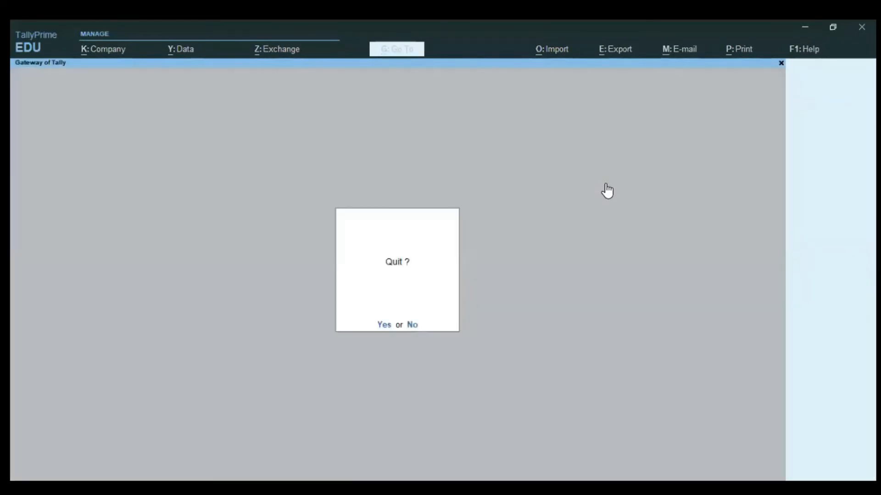
# Start a purchase voucher from the gateway and set its voucher date to 1.4.
pyautogui.press('Escape')
pyautogui.press('Down')
pyautogui.press('Down')
pyautogui.press('Down')
pyautogui.press('Down')
pyautogui.press('Up')
pyautogui.press('Return')
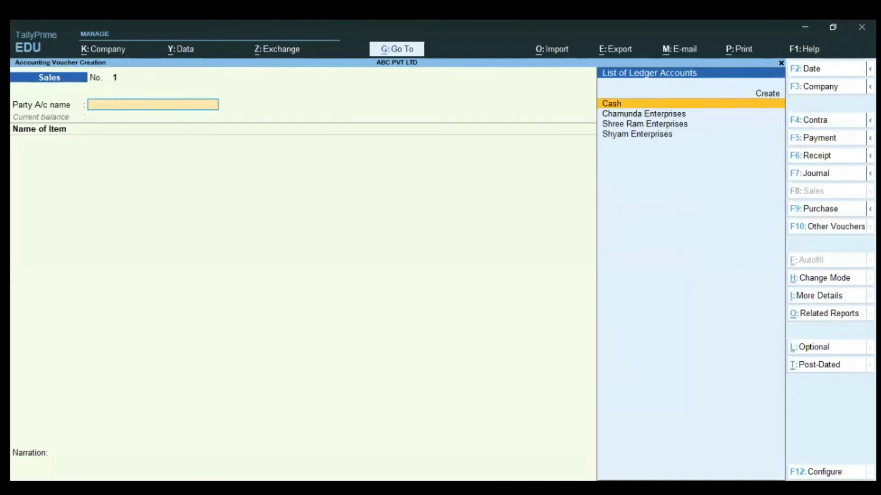
pyautogui.press('F9')
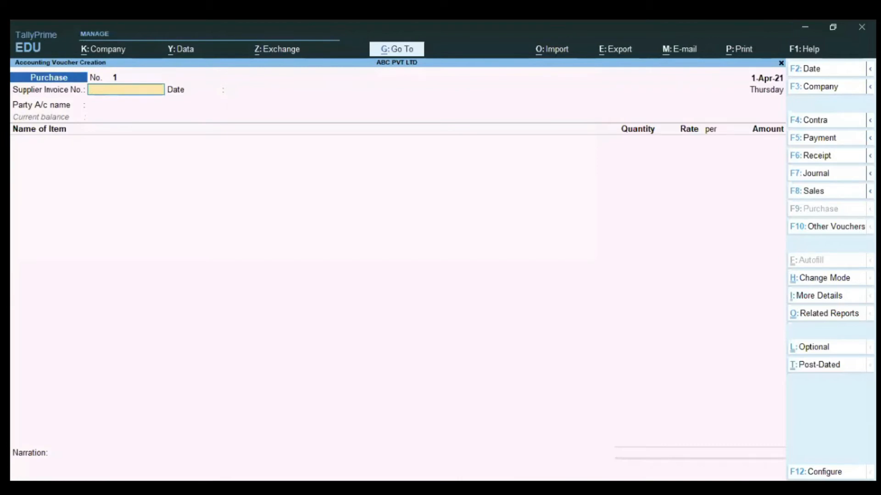
pyautogui.press('F2')
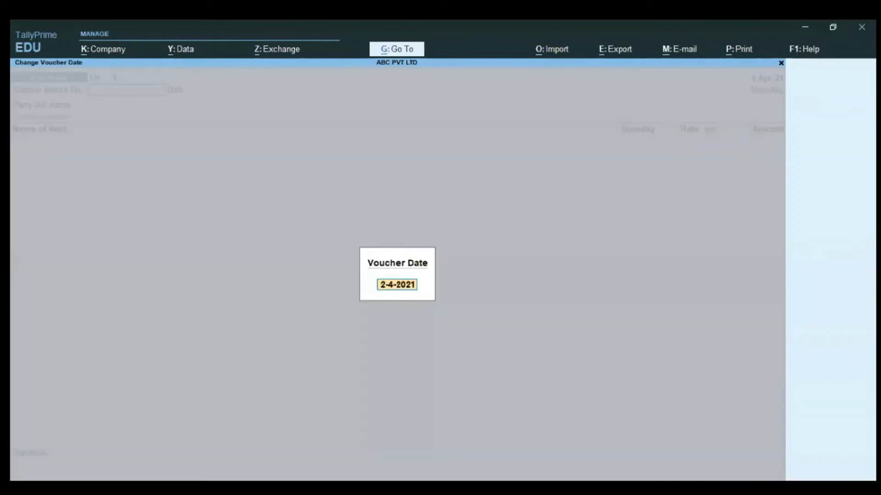
pyautogui.write('1.4')
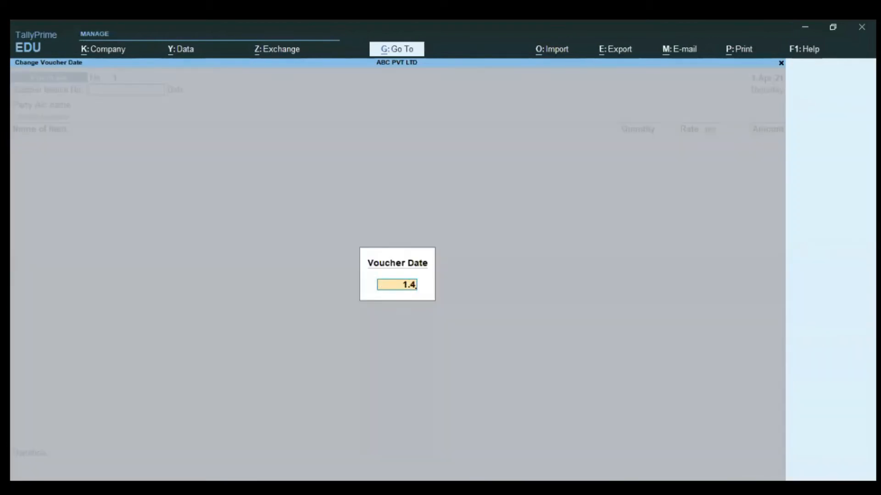
pyautogui.press('Return')
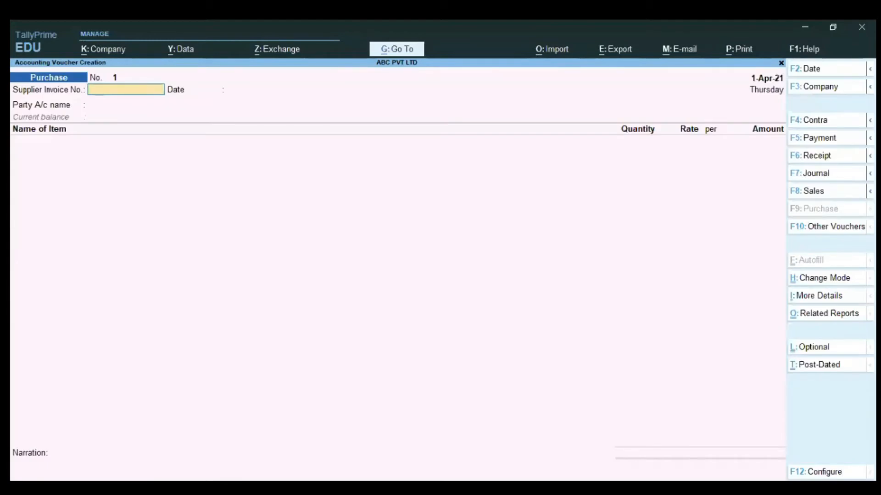
# Leave the supplier invoice number and date blank, and select Shree Ram Enterprises as the party account.
pyautogui.press('Return')
pyautogui.press('Return')
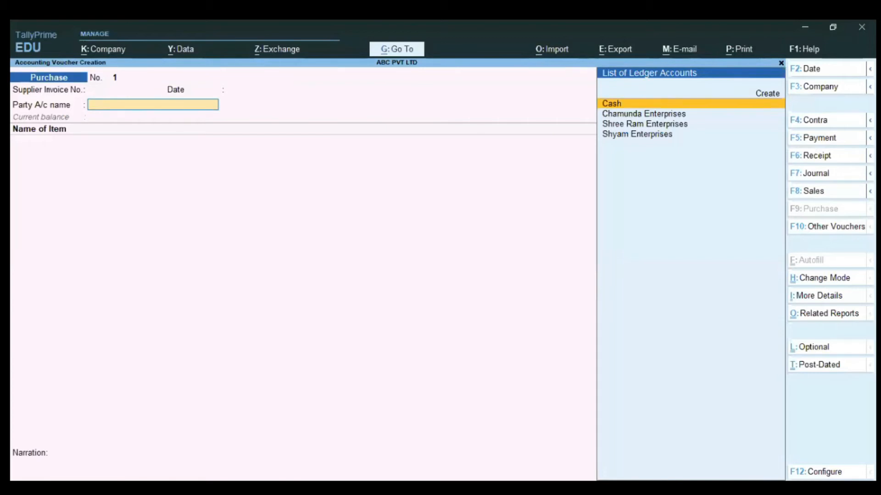
pyautogui.press('Down')
pyautogui.press('Down')
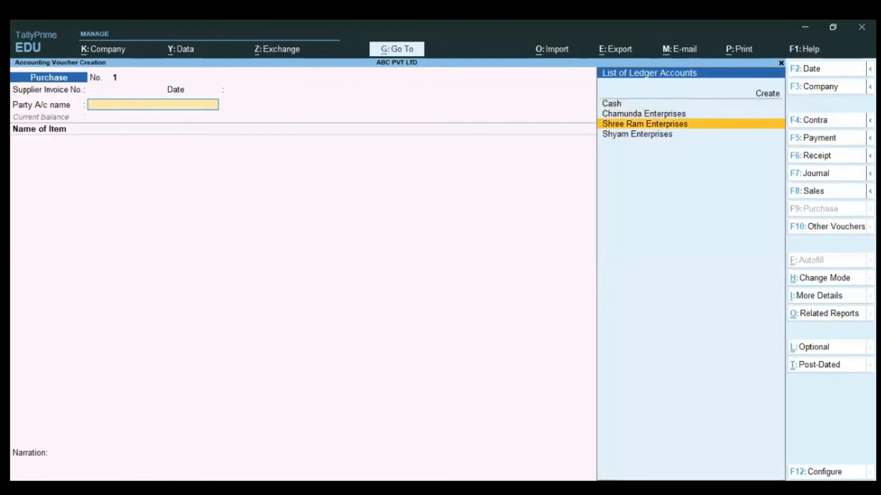
pyautogui.press('Return')
pyautogui.press('Escape')
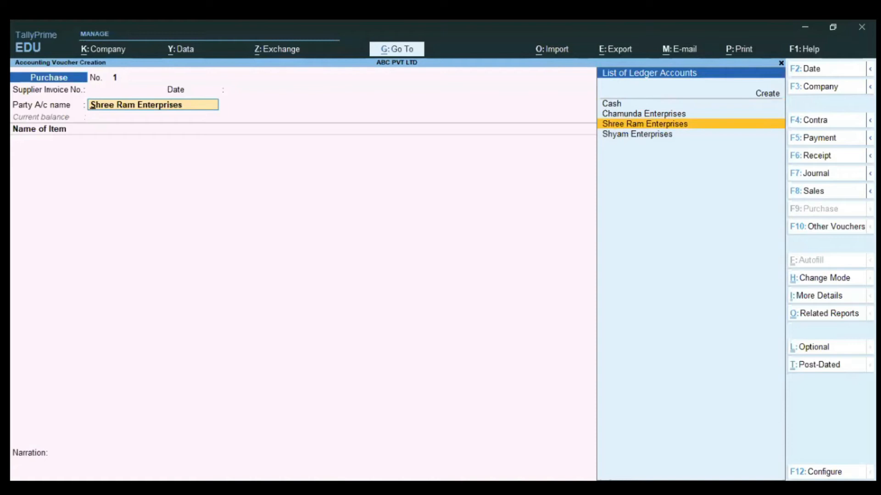
# Open the Shree Ram Enterprises ledger from the voucher to check its state and GST registration, and quit without saving.
pyautogui.press('ctrl')
pyautogui.hotkey('ctrl', 'Return')
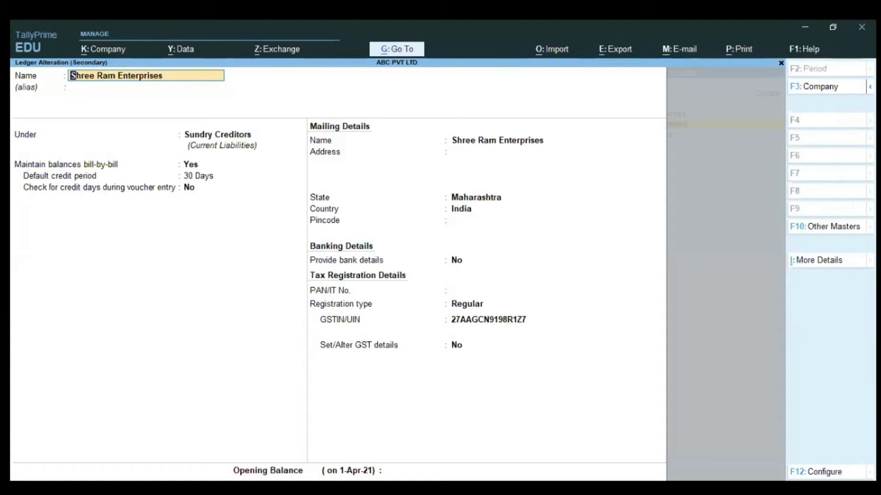
pyautogui.press('BackSpace')
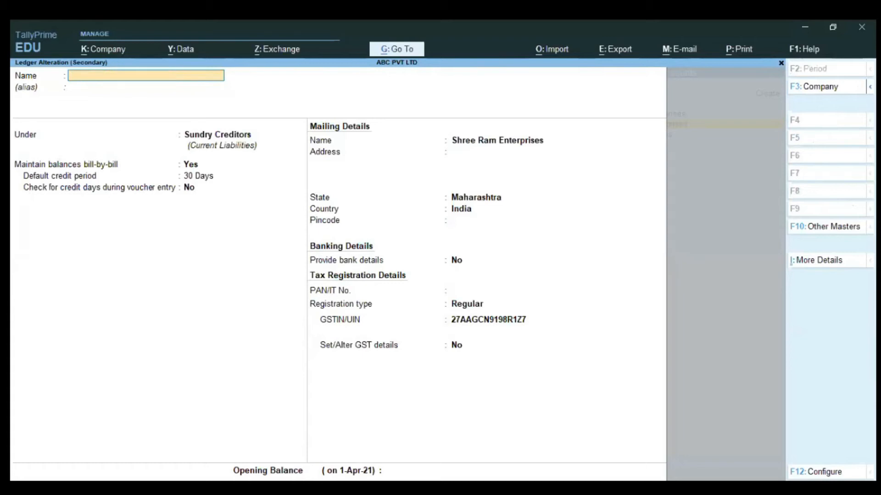
pyautogui.press('Escape')
pyautogui.press('y')
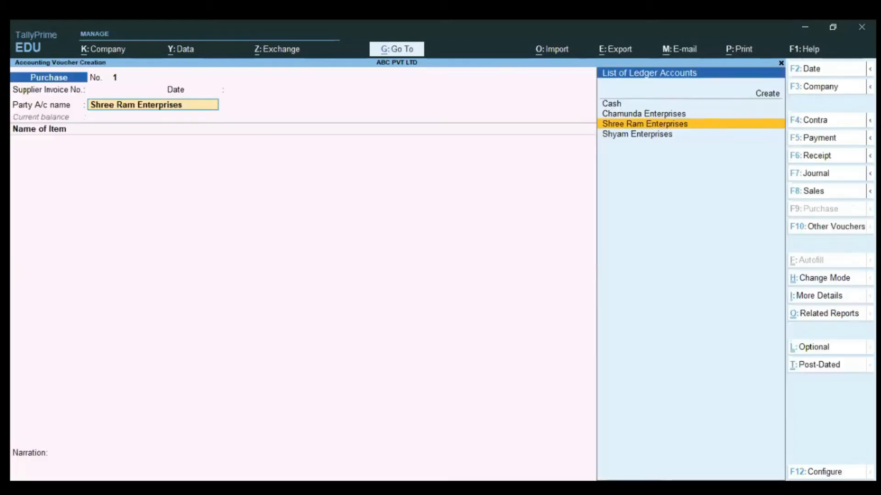
# Leave the receipt details blank and accept the party details of Shree Ram Enterprises with Maharashtra as the state.
pyautogui.press('Return')
pyautogui.press('Return')
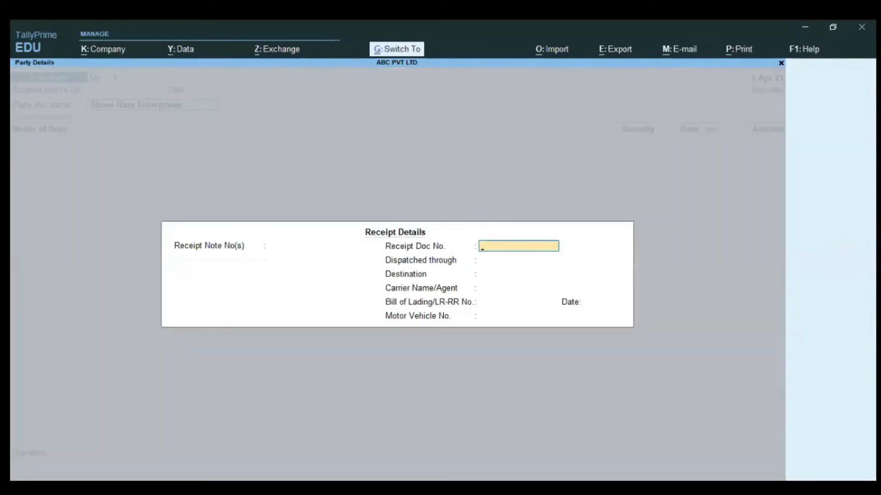
pyautogui.hotkey('ctrl', 'a')
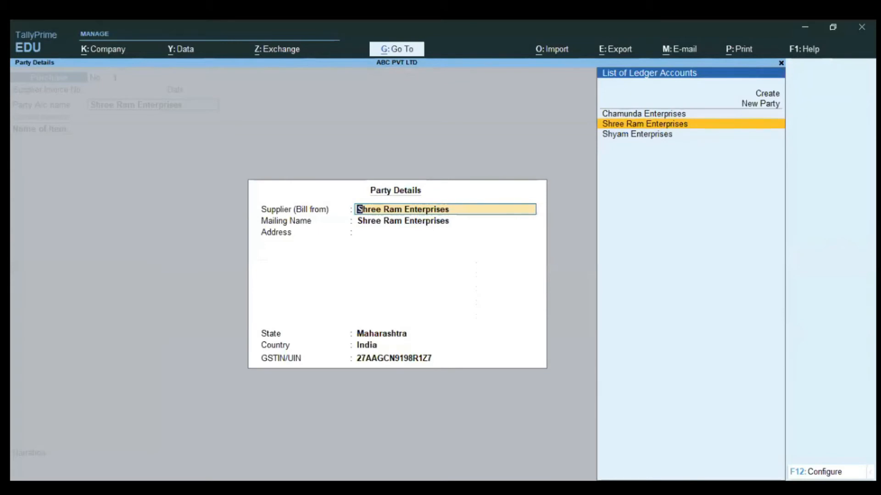
pyautogui.press('Return')
pyautogui.press('Return')
pyautogui.press('Return')
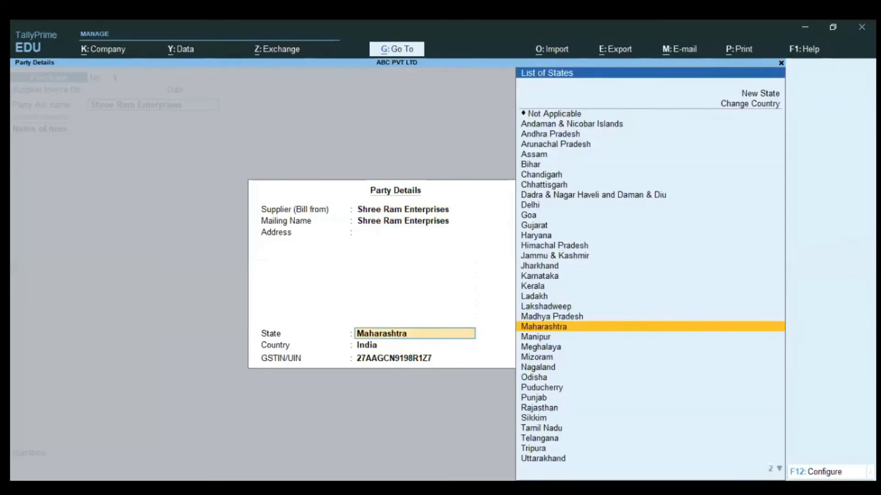
pyautogui.hotkey('ctrl', 'a')
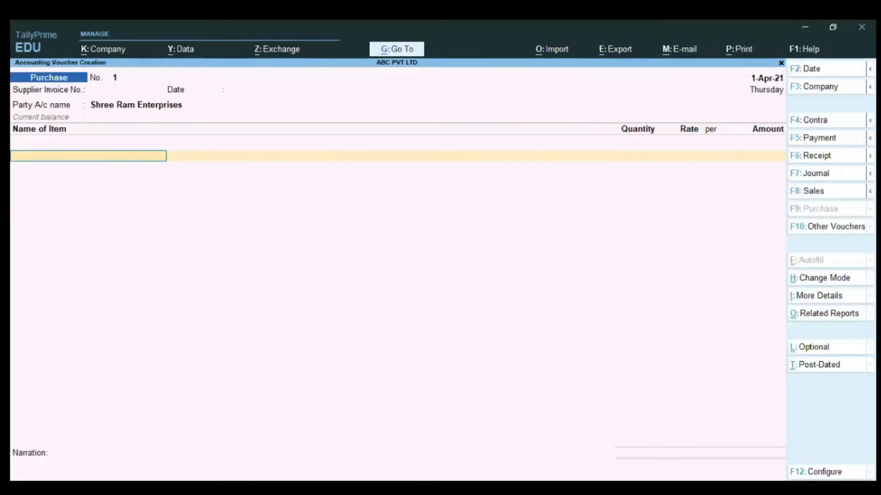
# Enter Itam A in the purchase voucher with a quantity of 50 nos at a rate of 1,000 per nos.
pyautogui.press('Down')
pyautogui.press('Down')
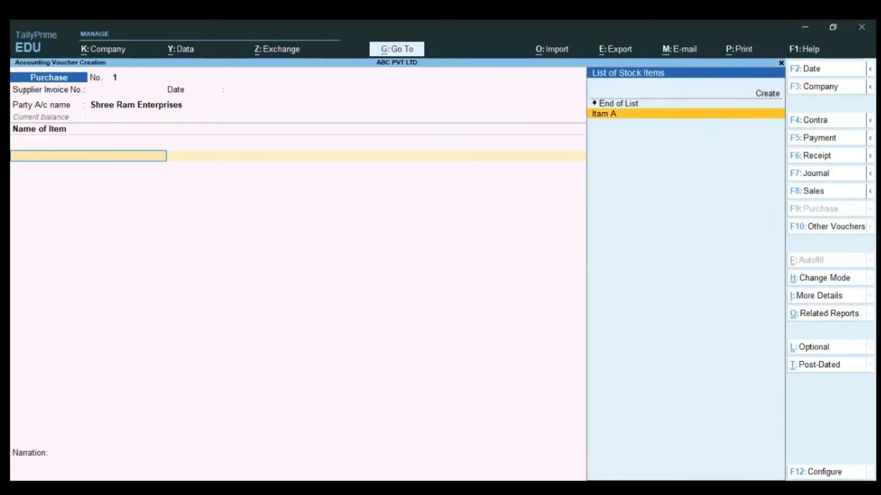
pyautogui.press('Return')
pyautogui.write('50')
pyautogui.press('Return')
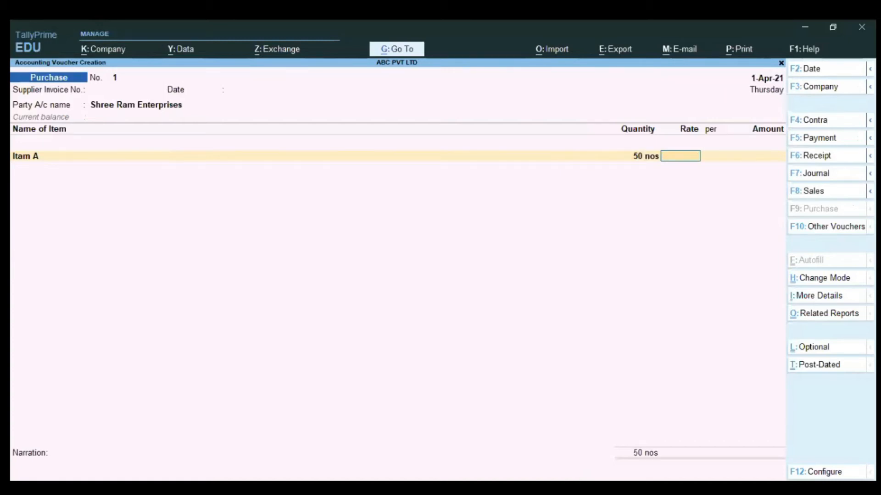
pyautogui.write('1000')
pyautogui.press('Return')
pyautogui.press('Return')
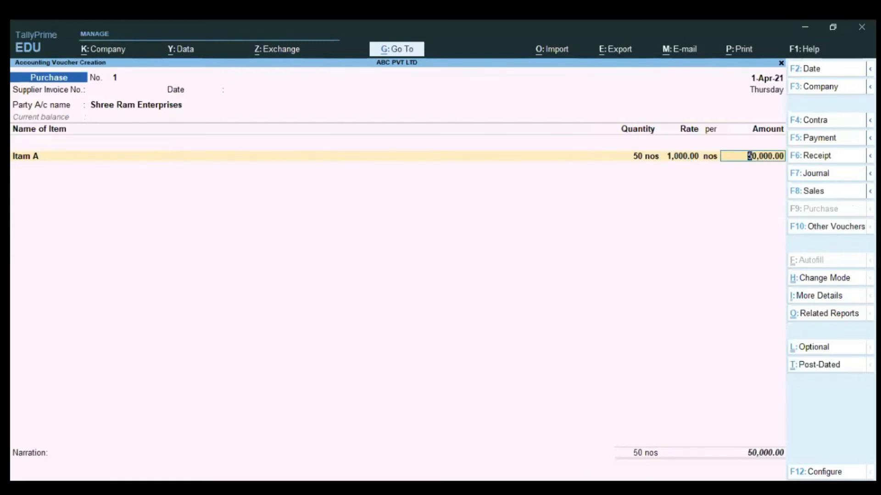
pyautogui.press('Return')
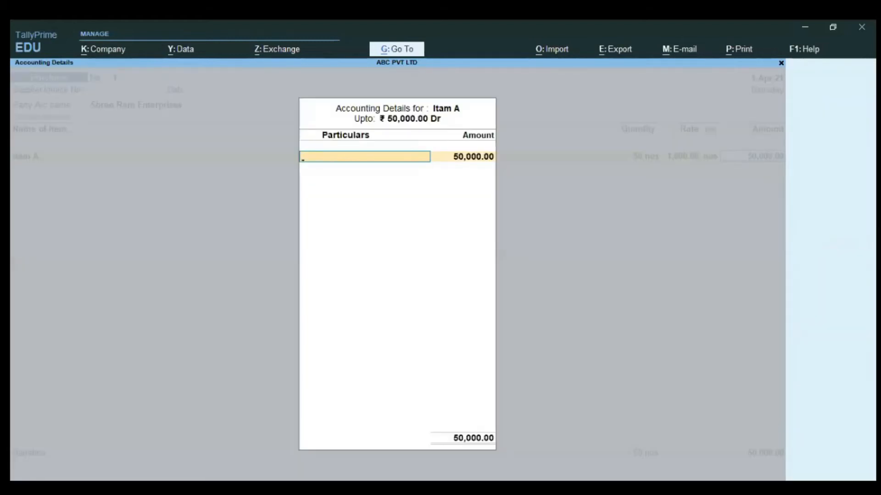
# Allocate Itam A's amount to Purchase A/c and accept the default tax classification.
pyautogui.press('Down')
pyautogui.press('Down')
pyautogui.press('Down')
pyautogui.press('Return')
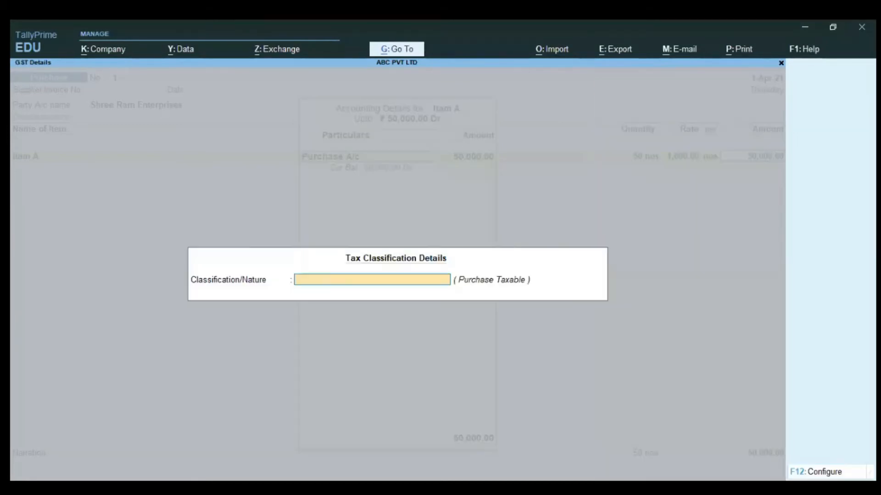
pyautogui.press('Return')
pyautogui.press('Return')
pyautogui.press('Return')
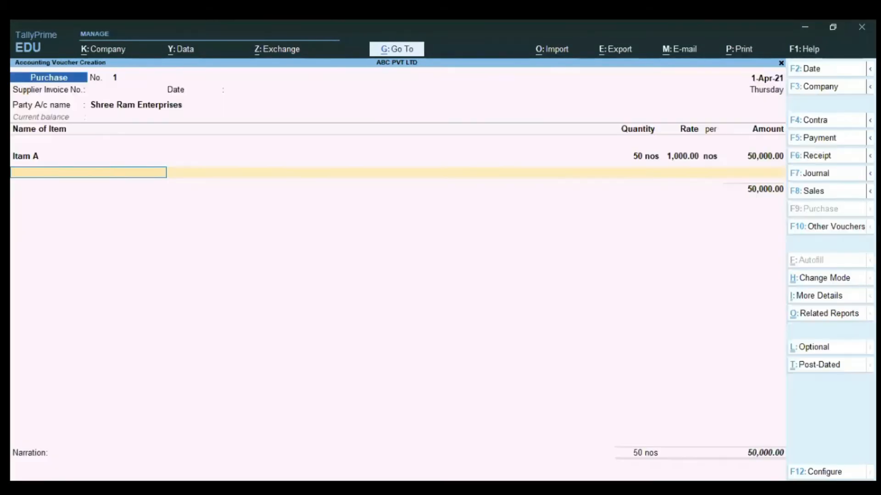
# End the item list and add the CGST ledger to the purchase voucher.
pyautogui.press('Return')
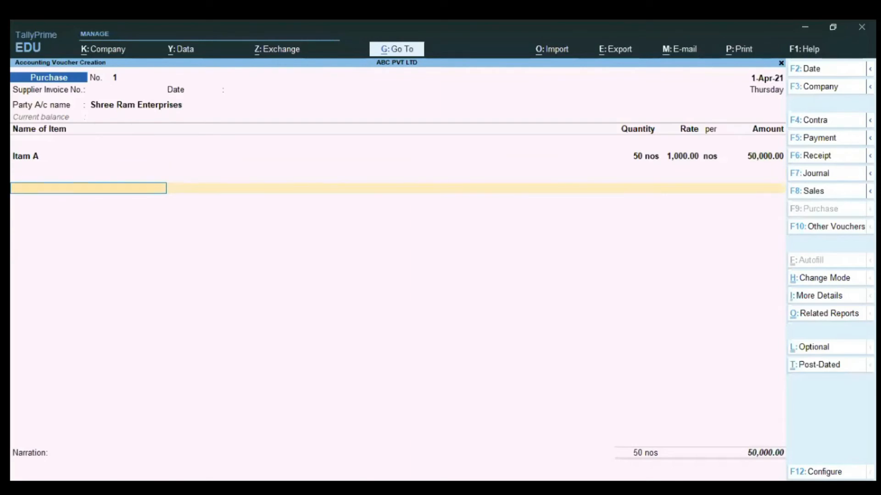
pyautogui.write('Cg')
pyautogui.press('Return')
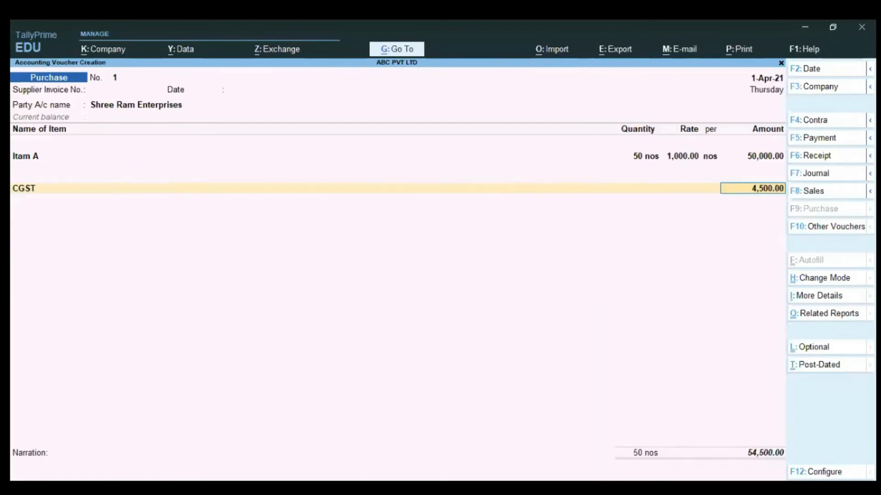
# Accept the CGST amount and add the SGST ledger to the purchase voucher.
pyautogui.press('Return')
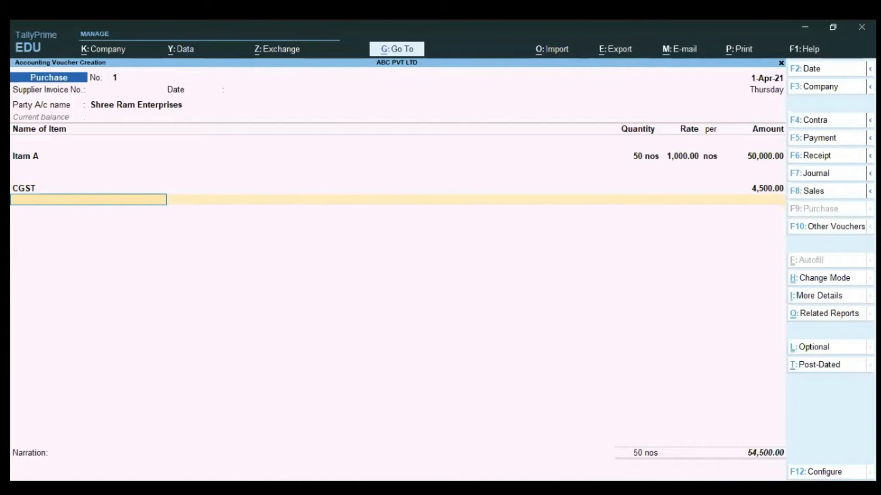
pyautogui.write('Sg')
pyautogui.press('Return')
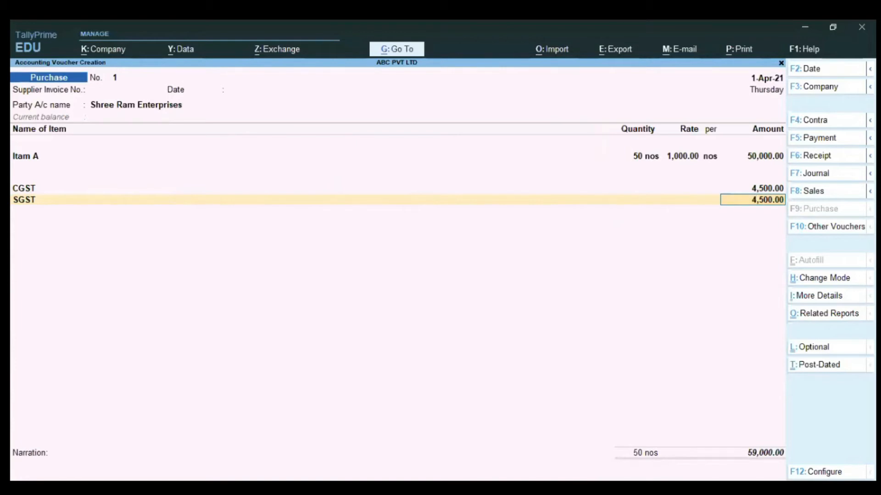
# Examine the detailed GST tax analysis of the purchase voucher, including the central and state tax on Itam A.
pyautogui.hotkey('ctrl', 'o')
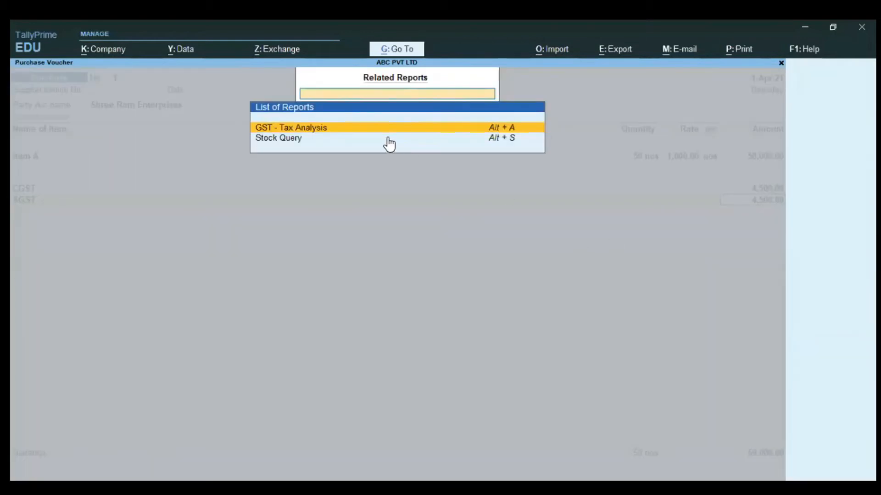
pyautogui.click(350, 130)
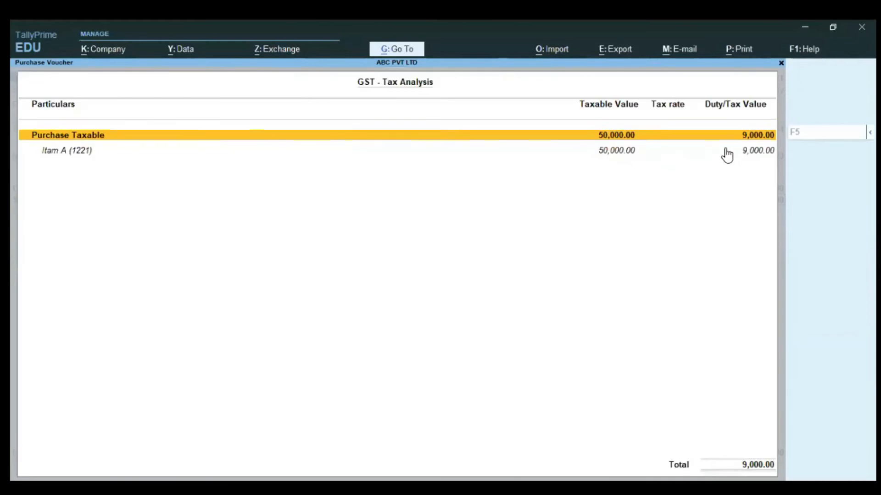
pyautogui.click(870, 132)
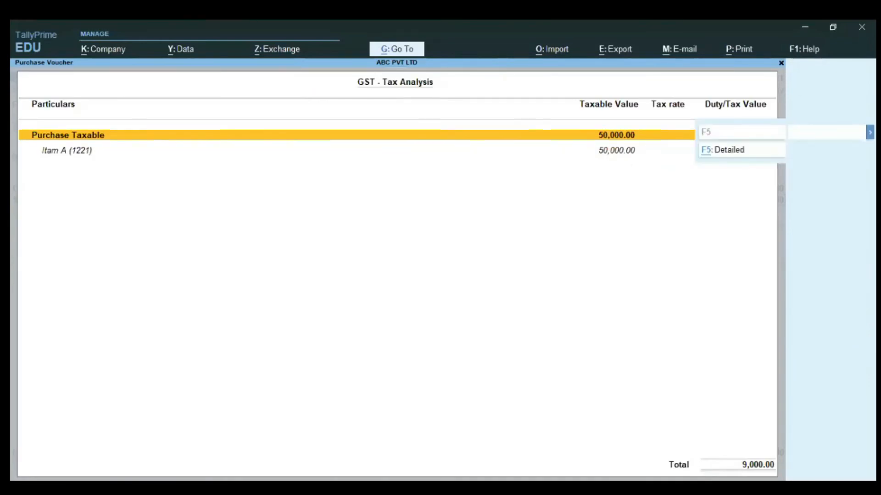
pyautogui.click(721, 151)
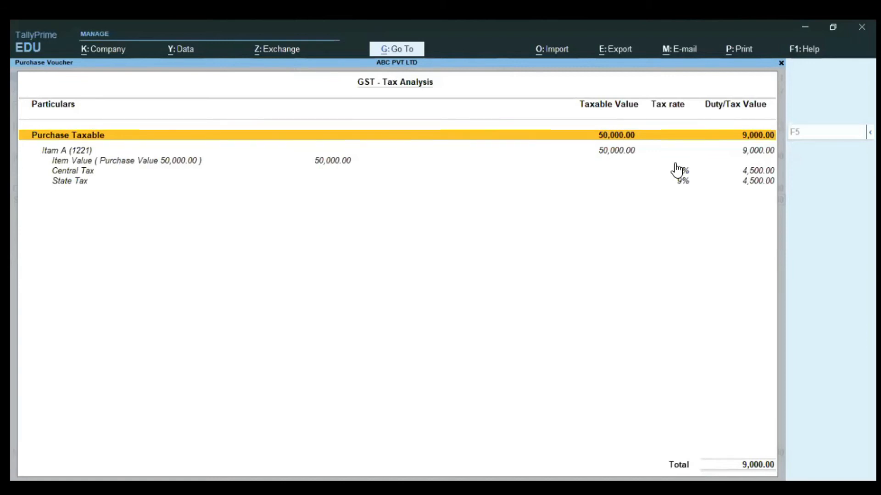
pyautogui.press('Escape')
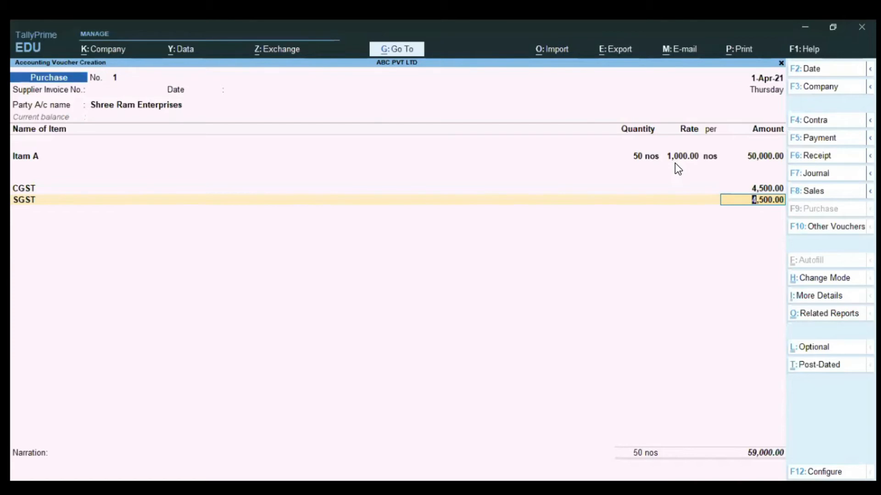
# Save the purchase voucher and start a sales voucher with Shyam Enterprises as the party account.
pyautogui.press('ctrl')
pyautogui.hotkey('ctrl', 'a')
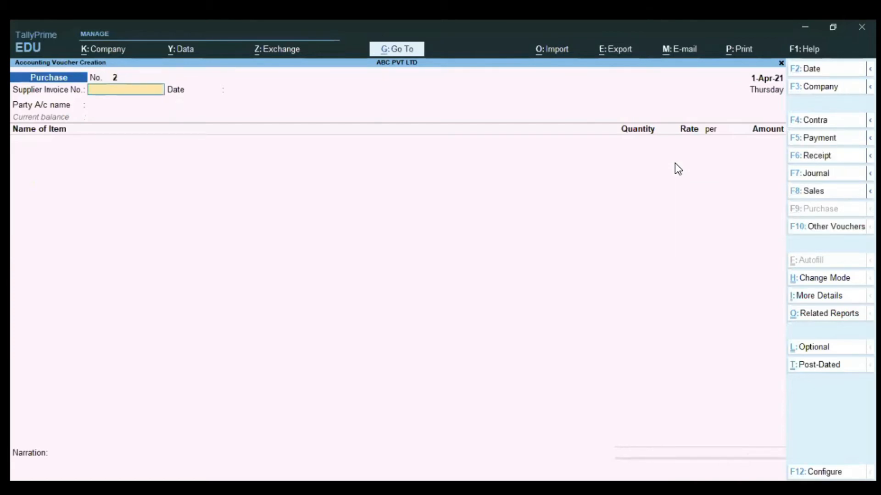
pyautogui.press('F8')
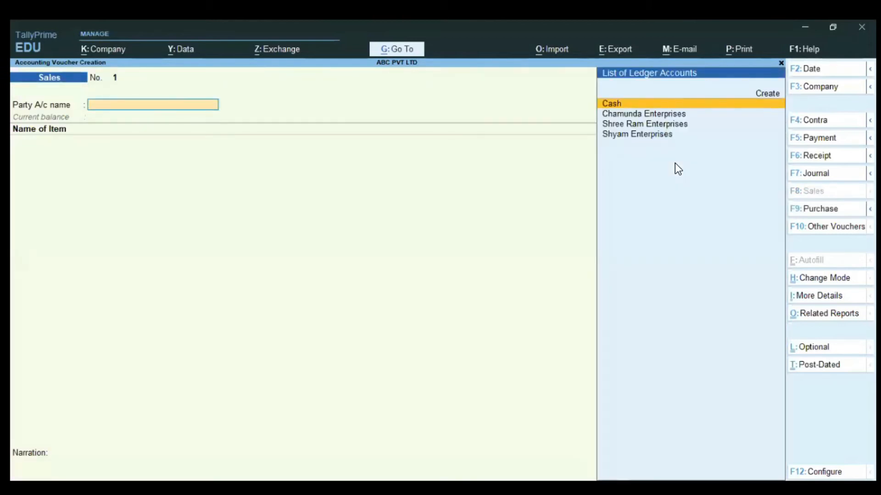
pyautogui.press('Down')
pyautogui.press('Down')
pyautogui.press('Down')
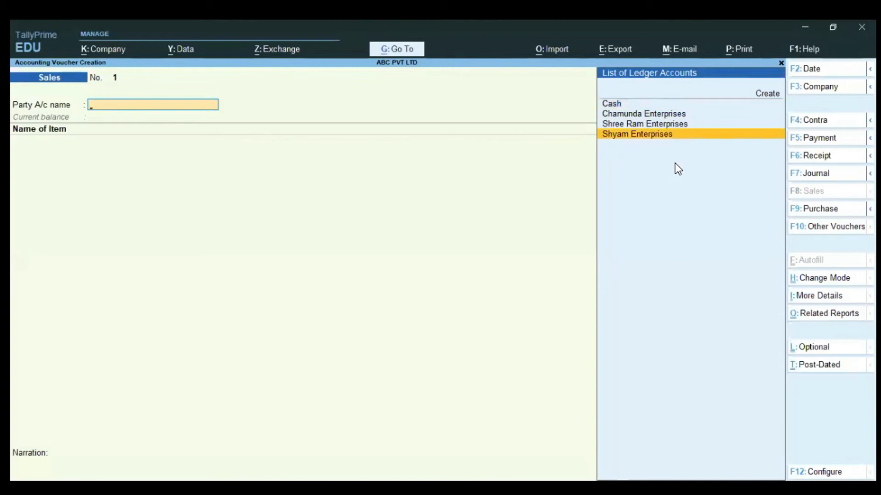
pyautogui.press('Return')
# Check the mailing and tax registration details in the Shyam Enterprises ledger without altering them.
pyautogui.press('Escape')
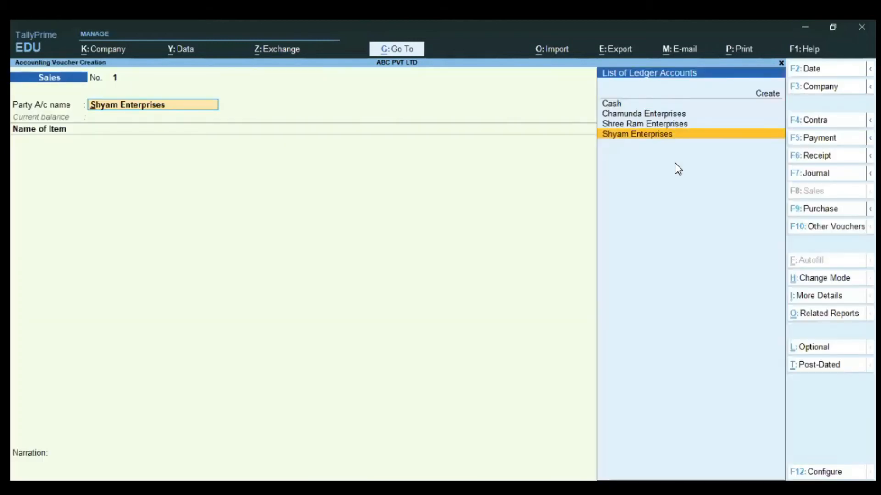
pyautogui.hotkey('ctrl', 'Return')
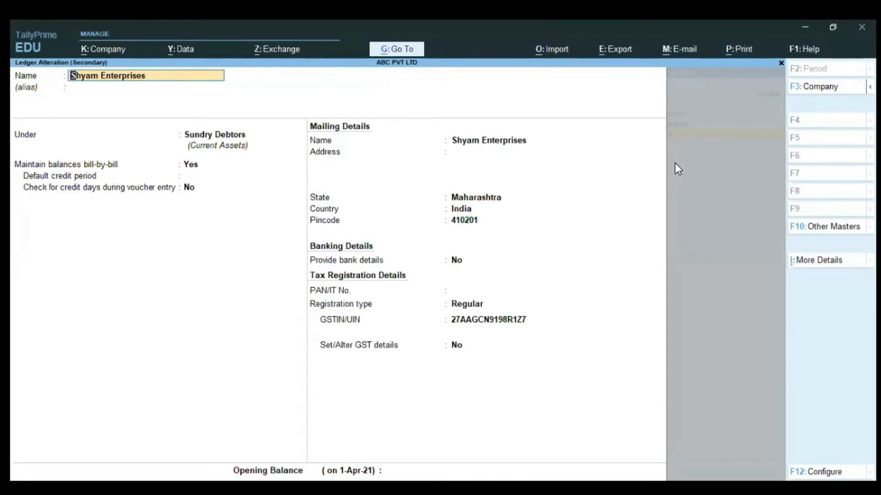
pyautogui.press('Escape')
pyautogui.press('y')
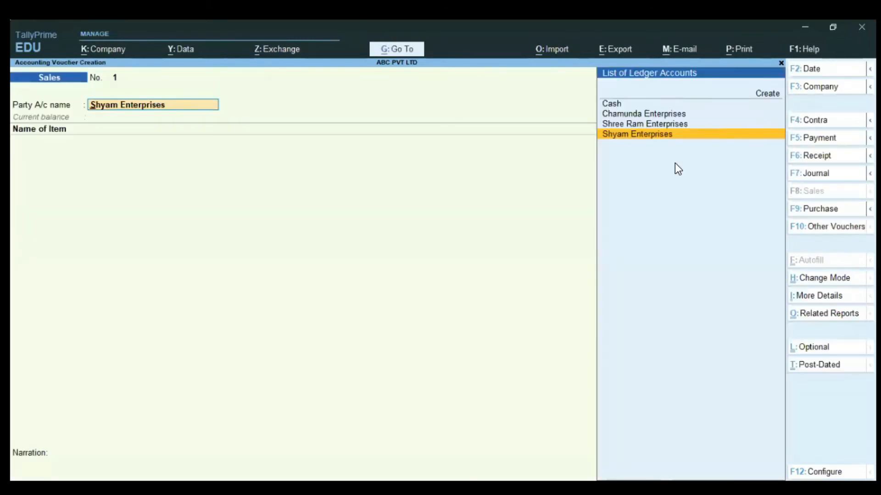
# Leave the dispatch details blank and accept Shyam Enterprises' party details with Maharashtra as the place of supply.
pyautogui.press('Return')
pyautogui.hotkey('ctrl', 'a')
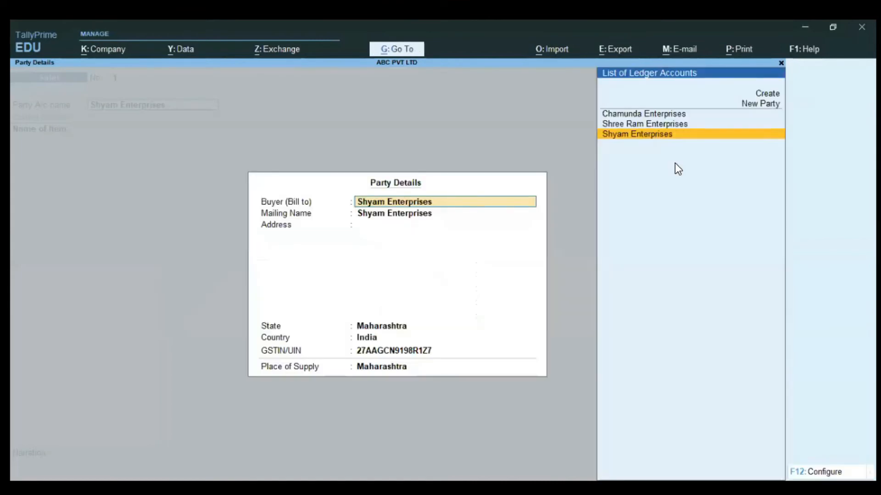
pyautogui.press('Return')
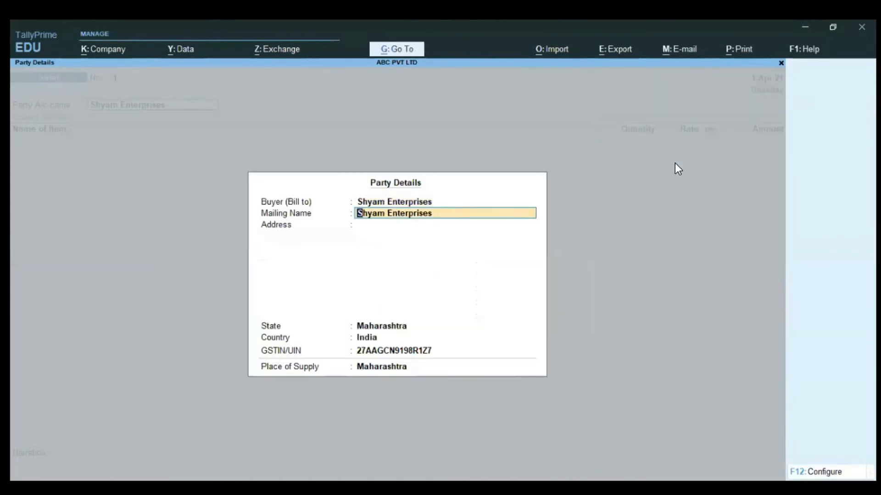
pyautogui.hotkey('ctrl', 'a')
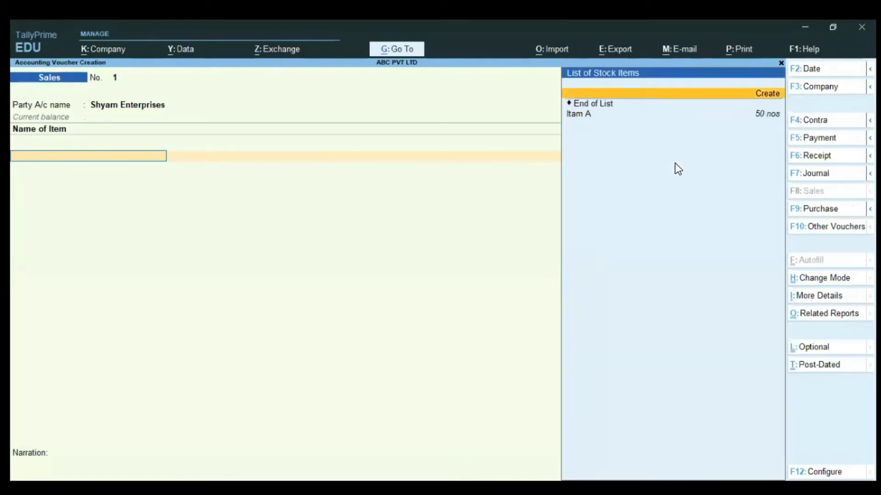
# Enter Itam A in the sales voucher with a quantity of 50 nos at a rate of 2,000 per nos.
pyautogui.press('Down')
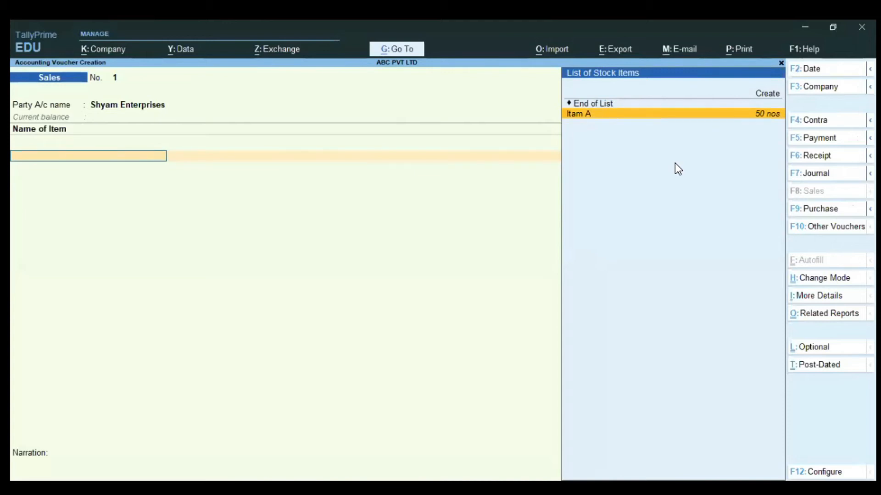
pyautogui.press('Return')
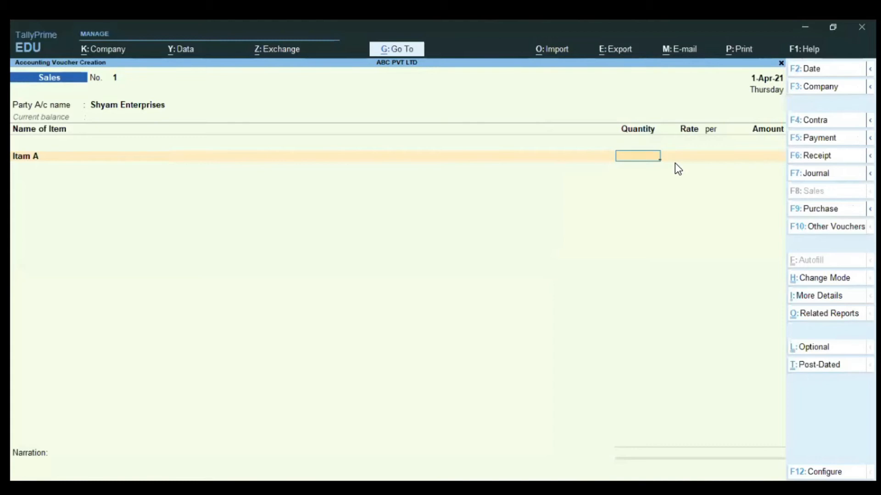
pyautogui.press('Return')
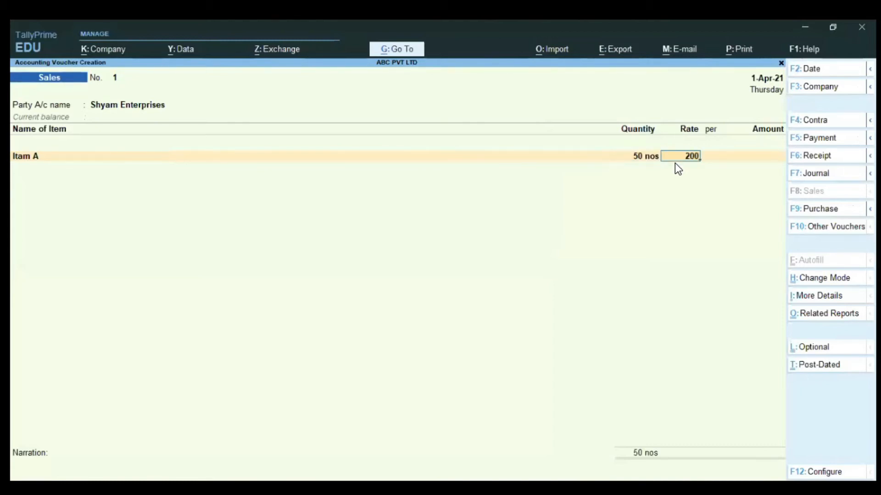
pyautogui.press('Return')
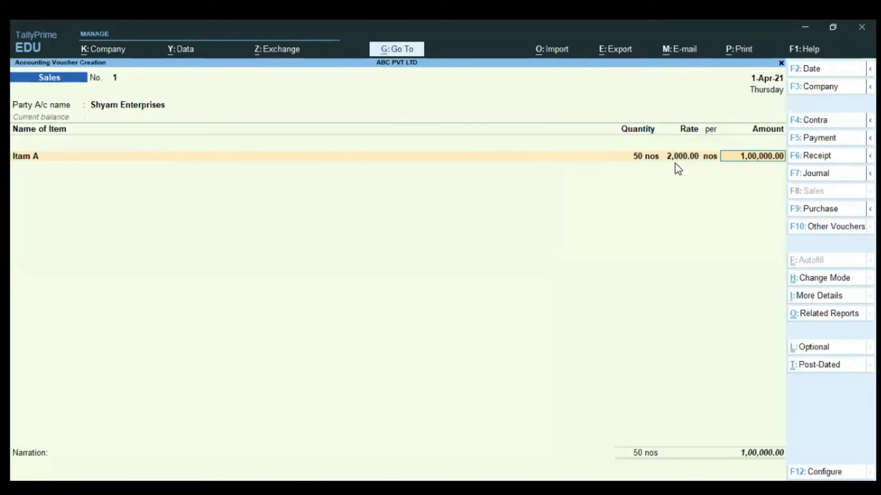
# Allocate Itam A's amount to SALES A/C and end the item list.
pyautogui.press('Return')
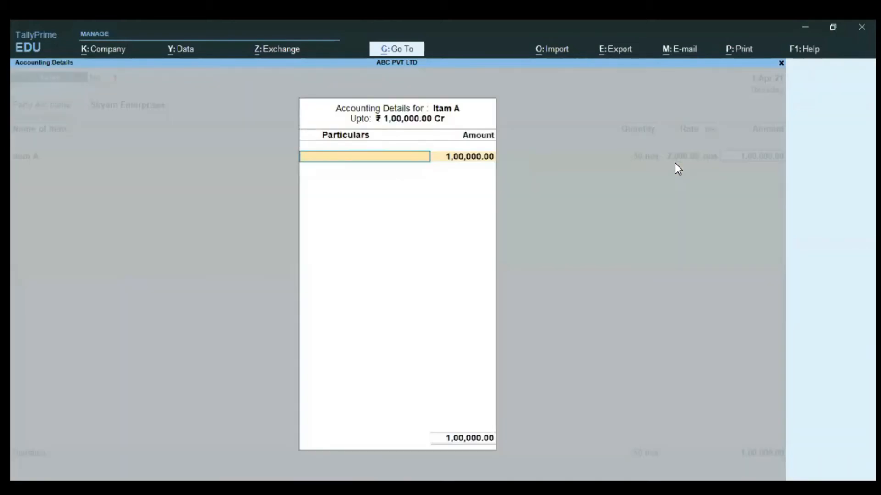
pyautogui.press('Down')
pyautogui.press('Down')
pyautogui.press('Down')
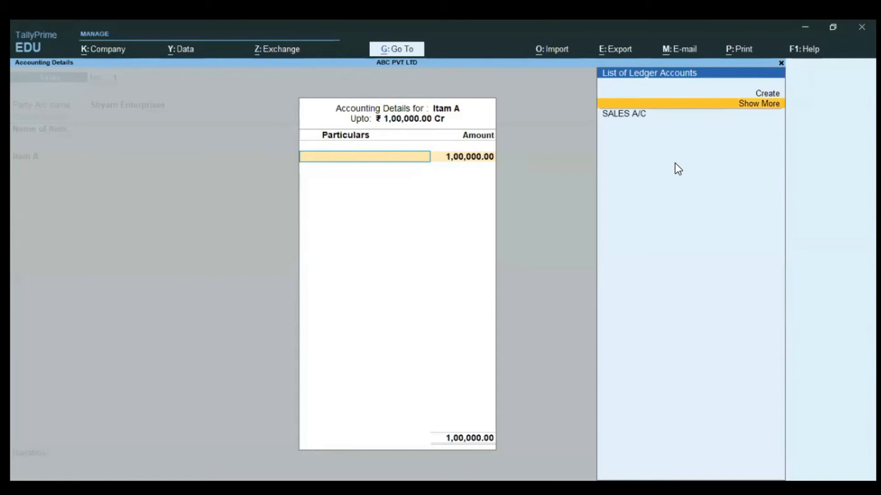
pyautogui.press('Return')
pyautogui.press('Return')
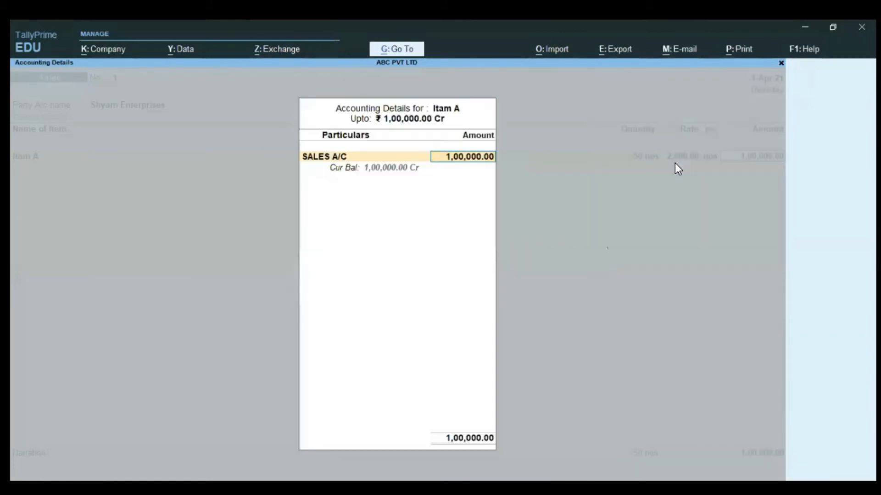
pyautogui.press('Return')
pyautogui.press('Return')
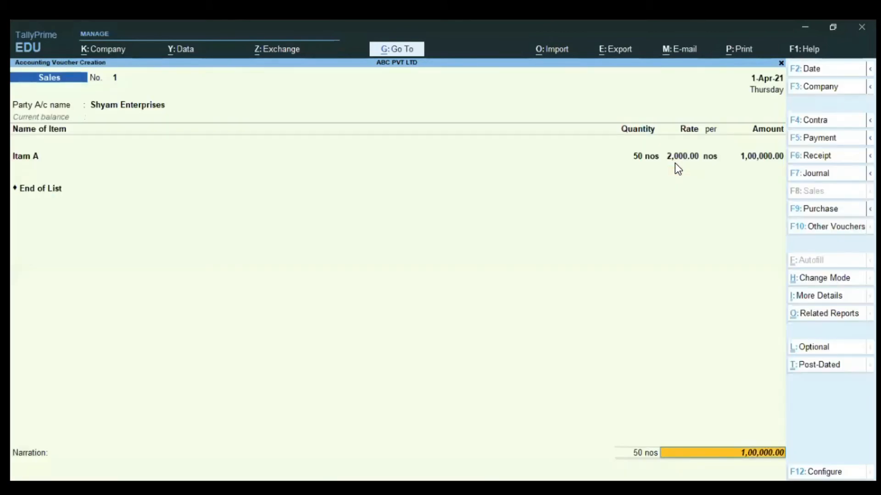
# Add the CGST and SGST ledgers to the sales voucher with their calculated amounts.
pyautogui.write('cg')
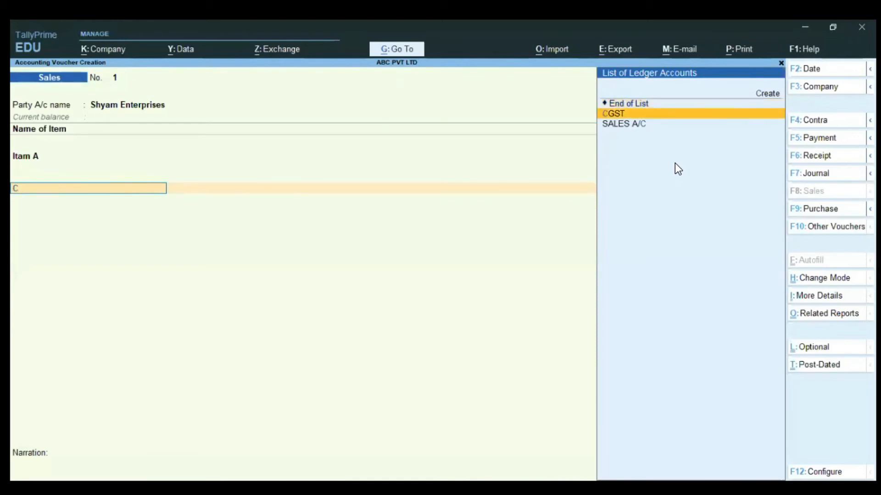
pyautogui.press('Return')
pyautogui.press('Return')
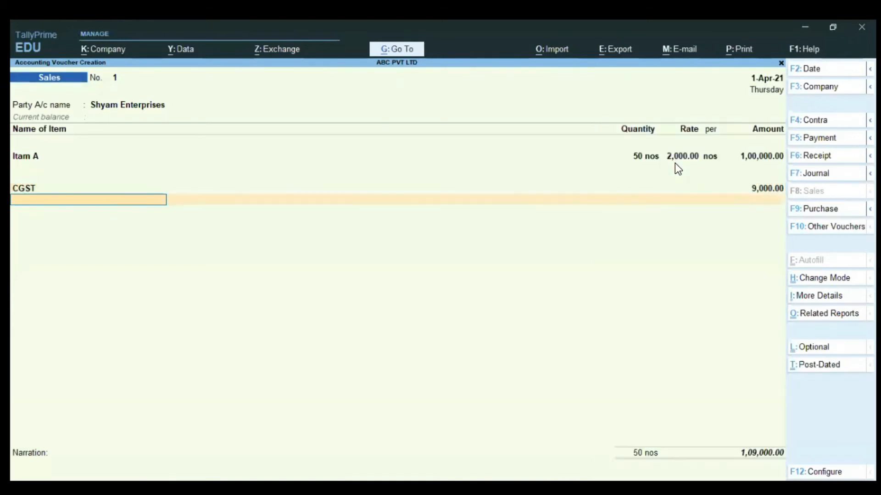
pyautogui.write('sg')
pyautogui.press('Return')
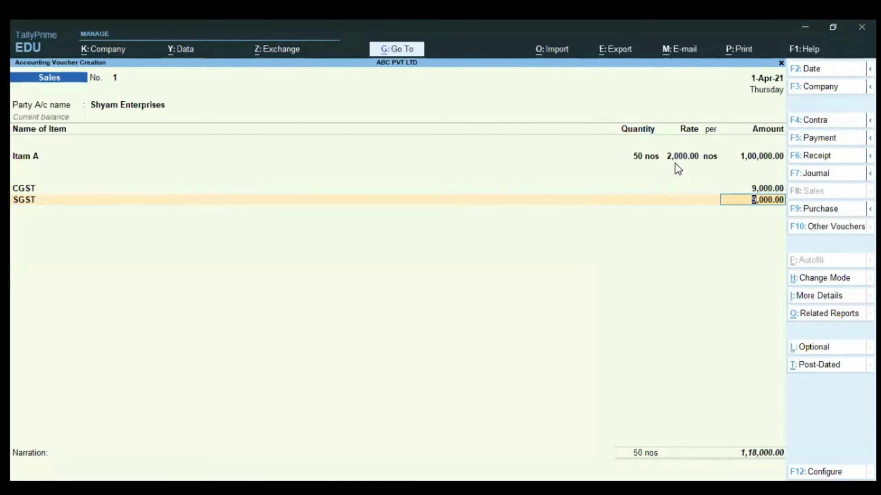
# Examine the detailed GST tax analysis of the sales voucher, including the central and state tax on Itam A.
pyautogui.press('BackSpace')
pyautogui.press('BackSpace')
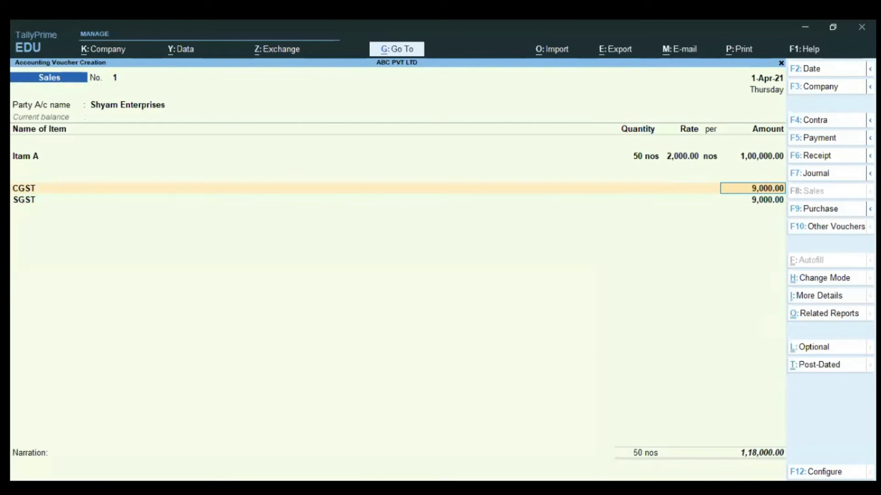
pyautogui.hotkey('ctrl', 'o')
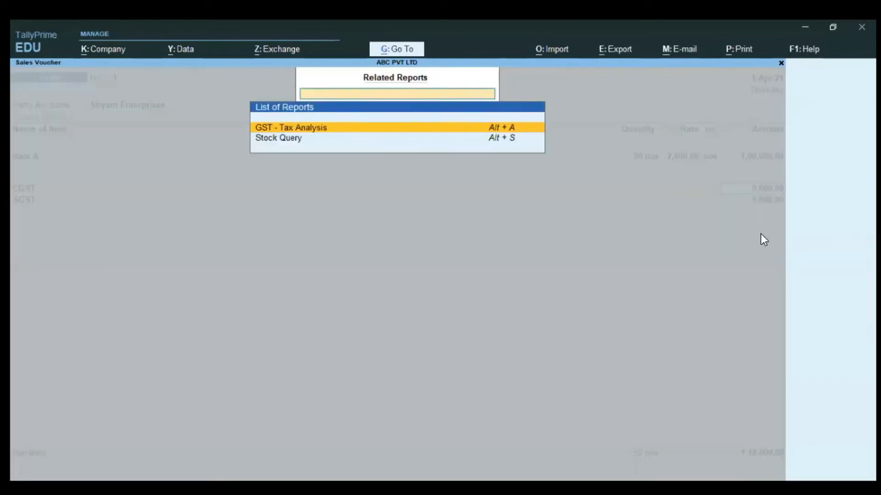
pyautogui.click(380, 130)
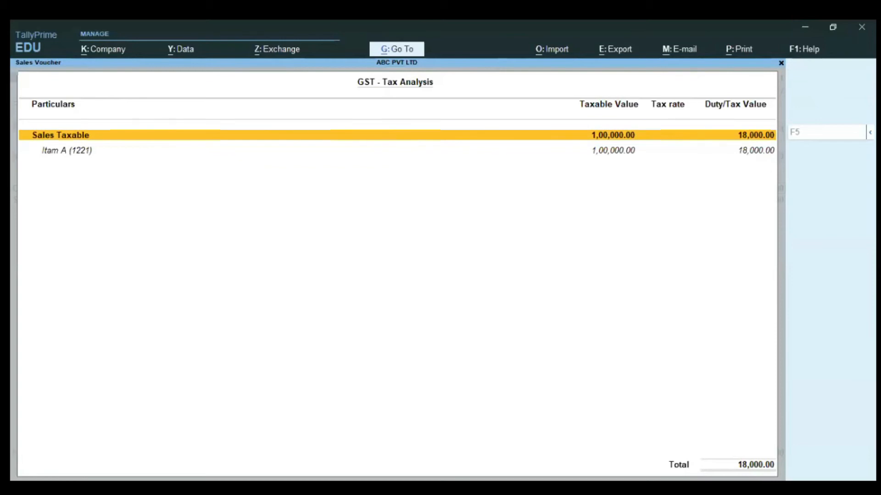
pyautogui.moveTo(870, 132)
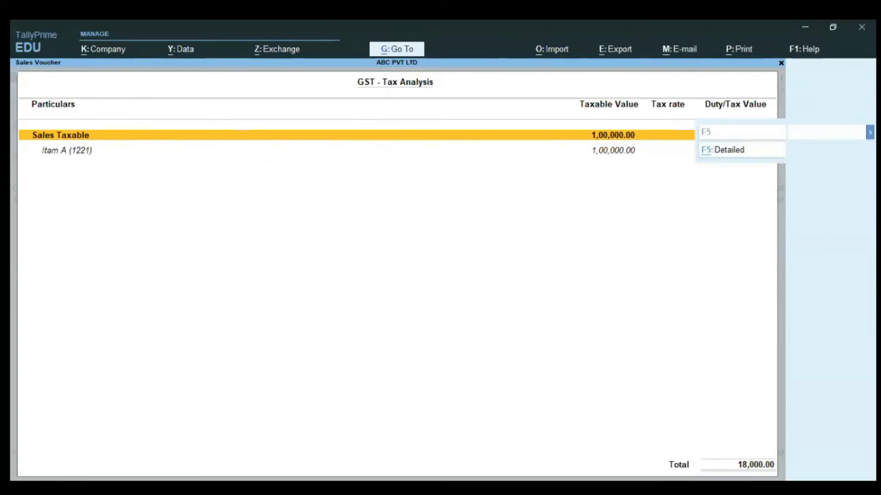
pyautogui.click(739, 151)
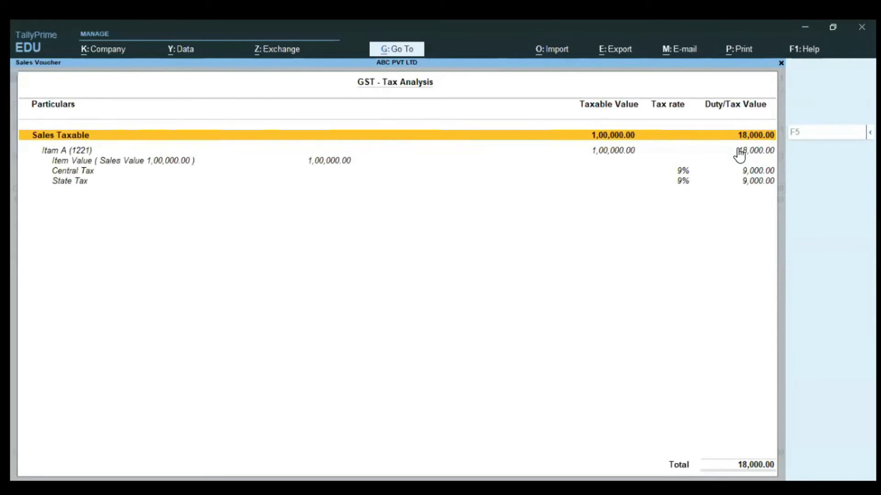
pyautogui.press('Escape')
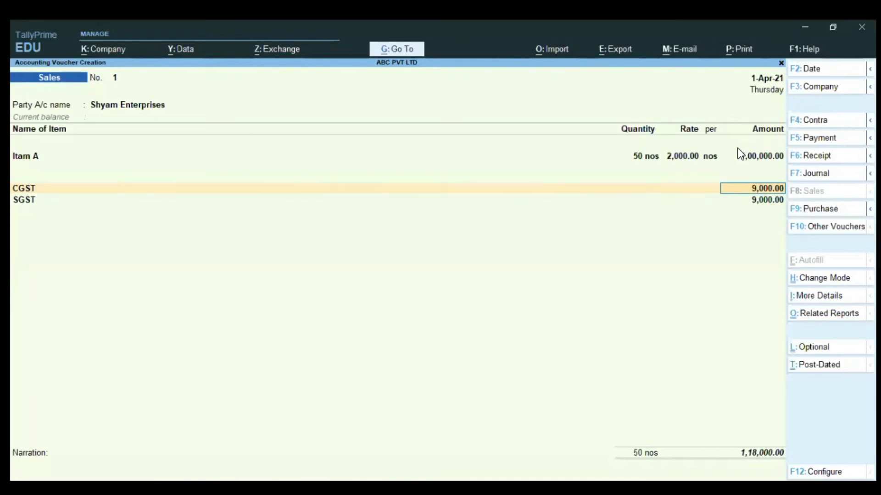
# Open the print preview of the Shyam Enterprises sales voucher as a Tax Invoice.
pyautogui.hotkey('alt', 'p')
pyautogui.press('Return')
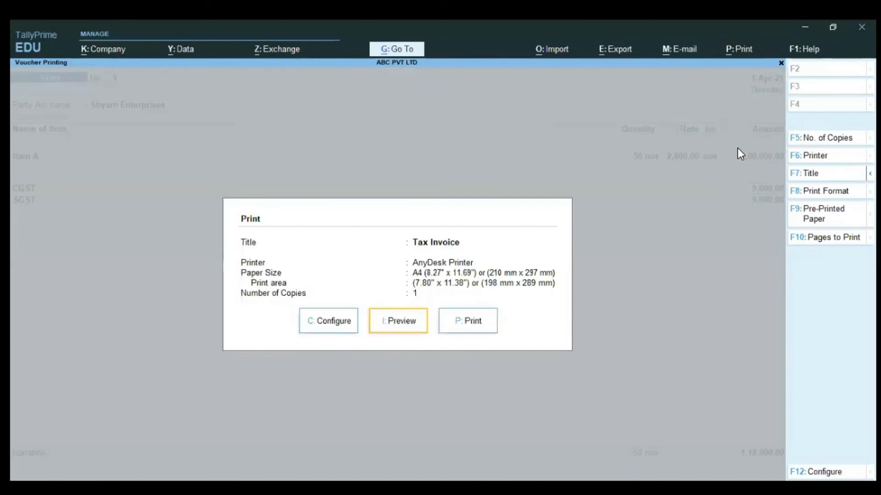
pyautogui.press('i')
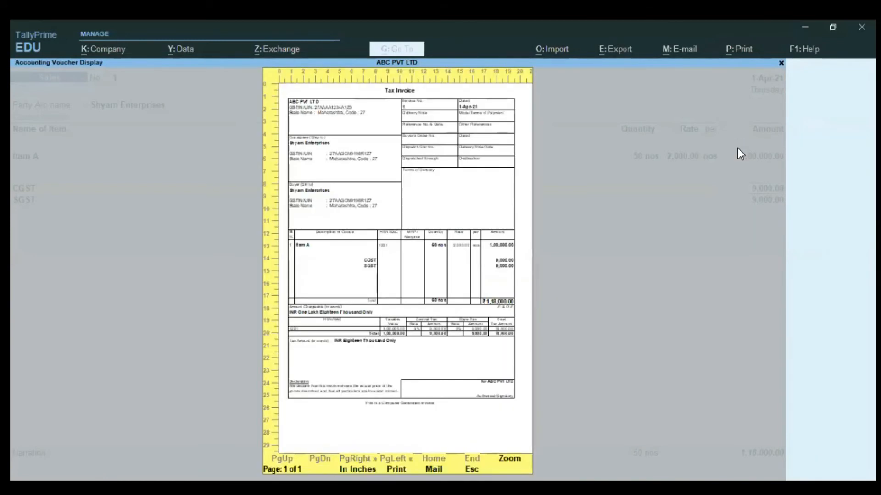
# Examine the enlarged Tax Invoice preview for Shyam Enterprises from the header to the tax summary, and close the print preview.
pyautogui.hotkey('alt', 'z')
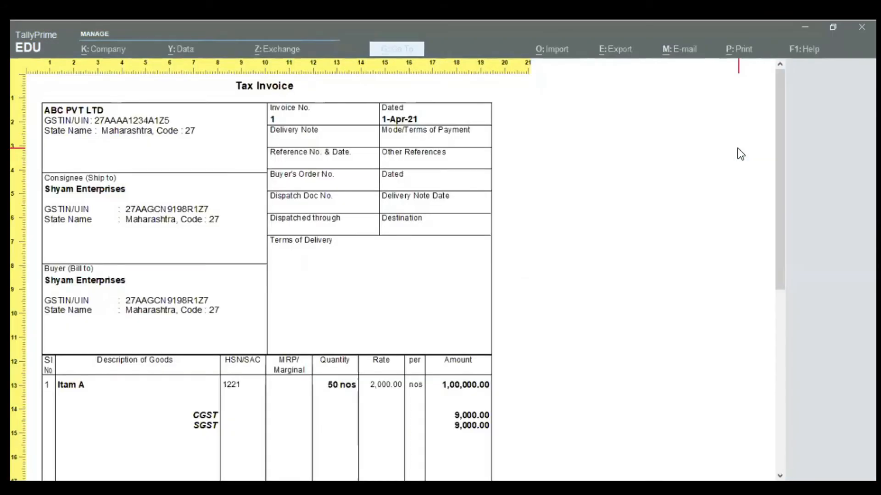
pyautogui.scroll(-6, 737, 148)
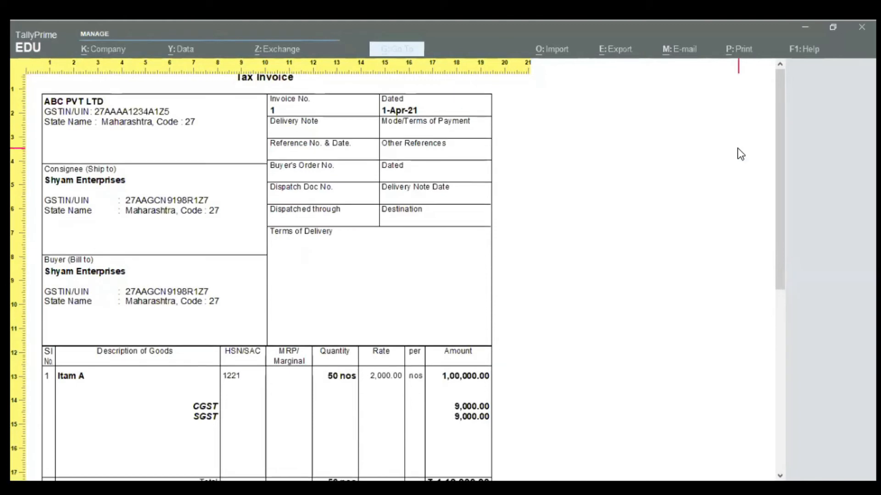
pyautogui.scroll(-7, 741, 154)
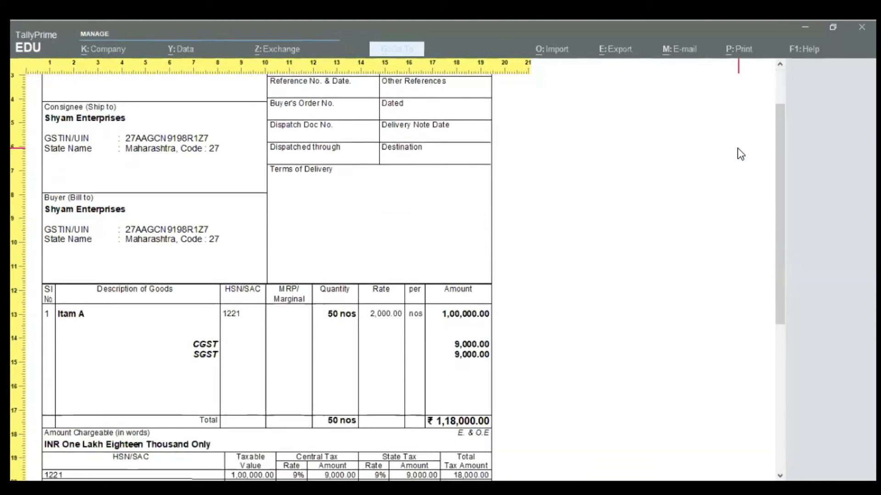
pyautogui.scroll(-3, 740, 153)
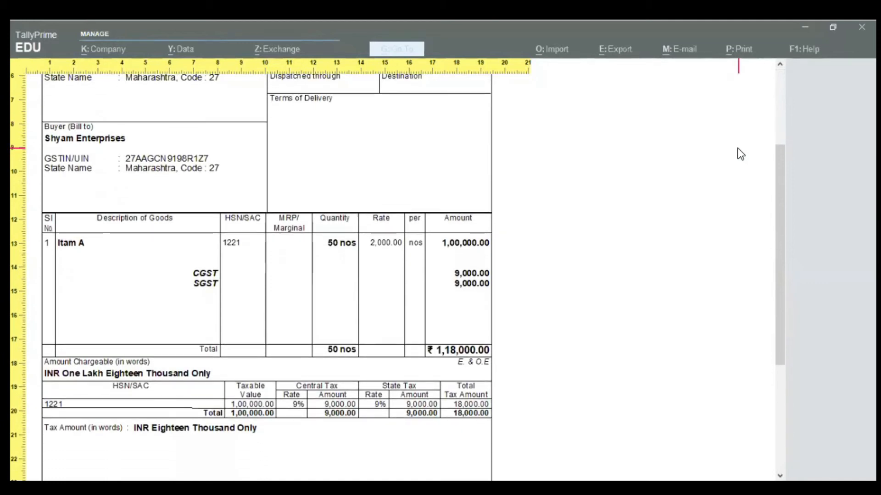
pyautogui.scroll(-4, 740, 154)
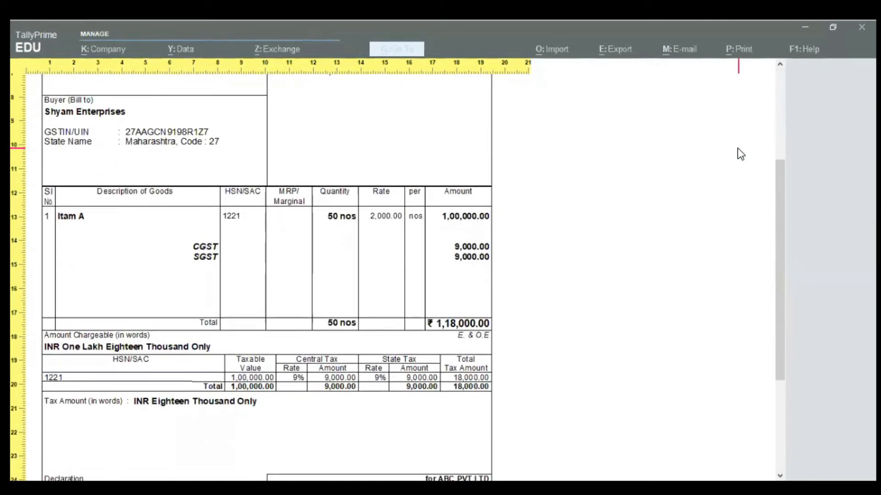
pyautogui.scroll(10, 740, 154)
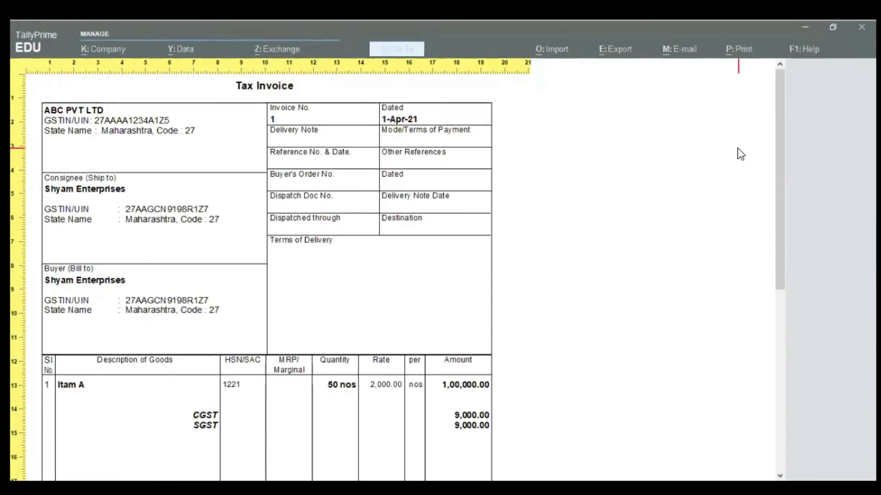
pyautogui.scroll(-10, 741, 154)
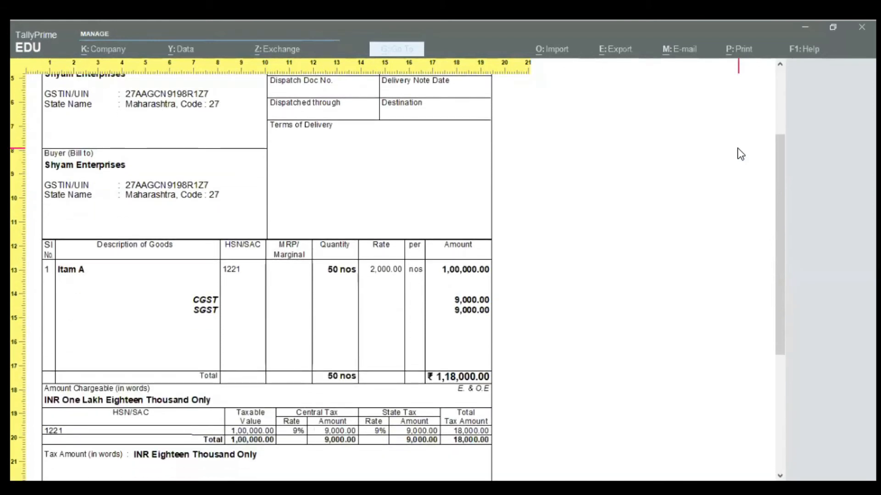
pyautogui.press('Escape')
pyautogui.press('Escape')
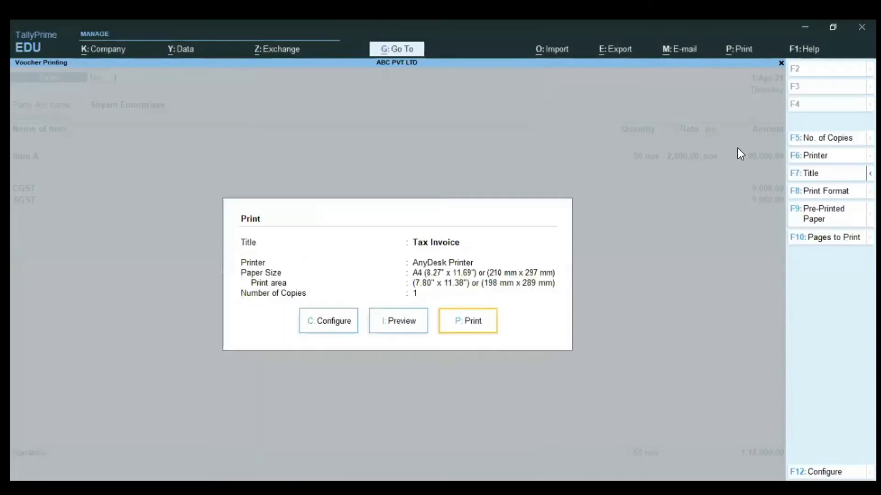
pyautogui.press('Escape')
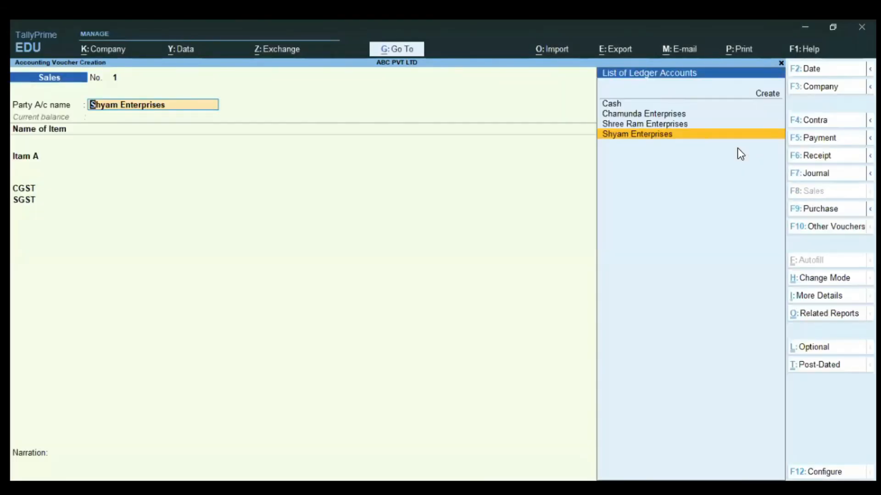
# Accept the Shyam Enterprises sales voucher with its existing entries and return to the Gateway of Tally.
pyautogui.press('Return')
pyautogui.hotkey('ctrl', 'a')
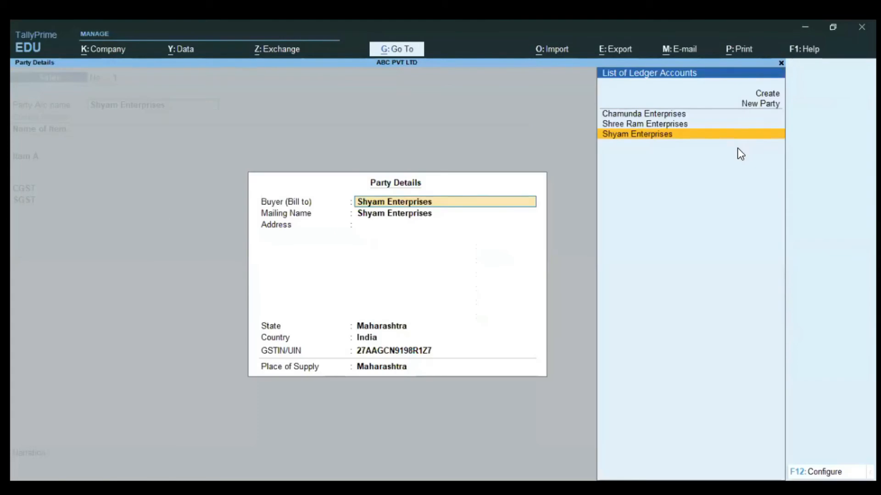
pyautogui.hotkey('ctrl', 'a')
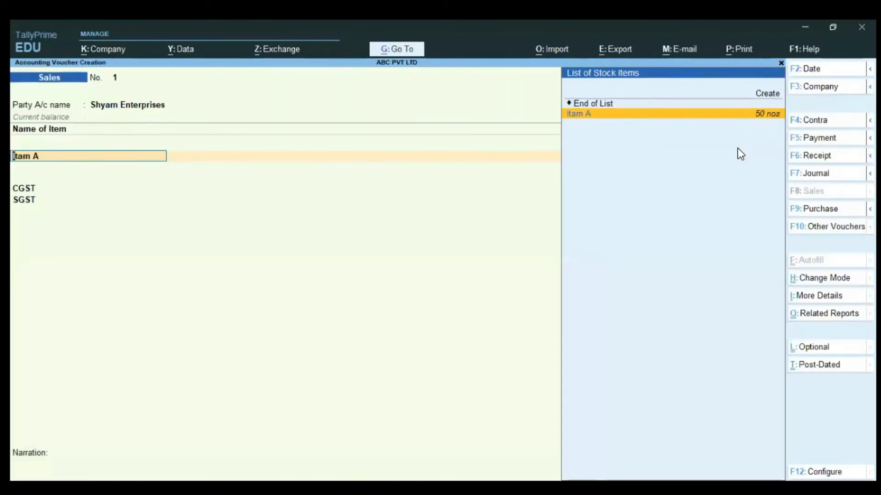
pyautogui.press('Return')
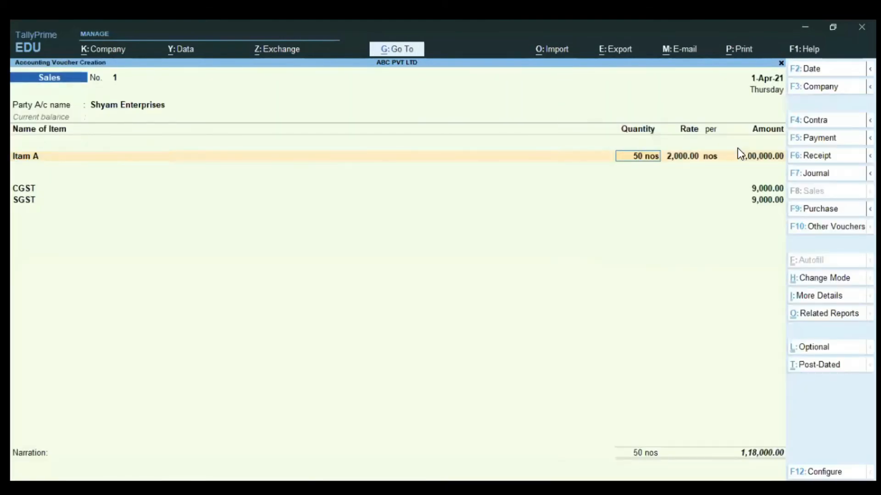
pyautogui.hotkey('ctrl', 'a')
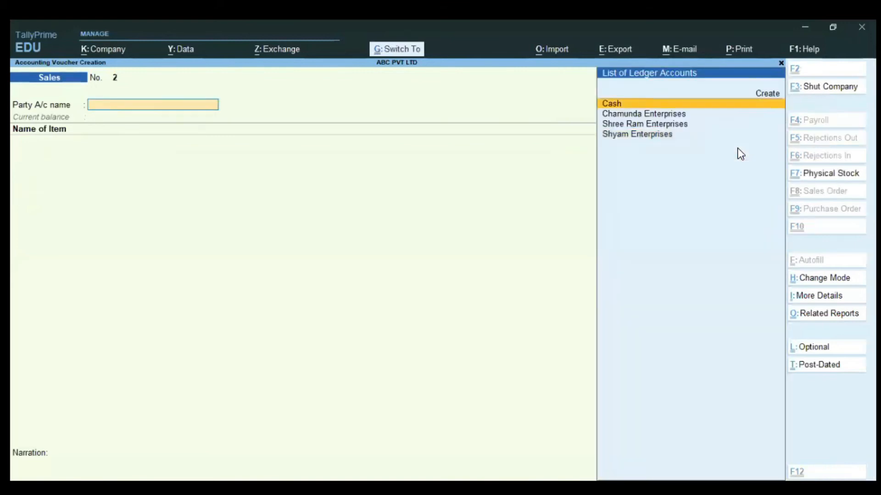
pyautogui.press('Escape')
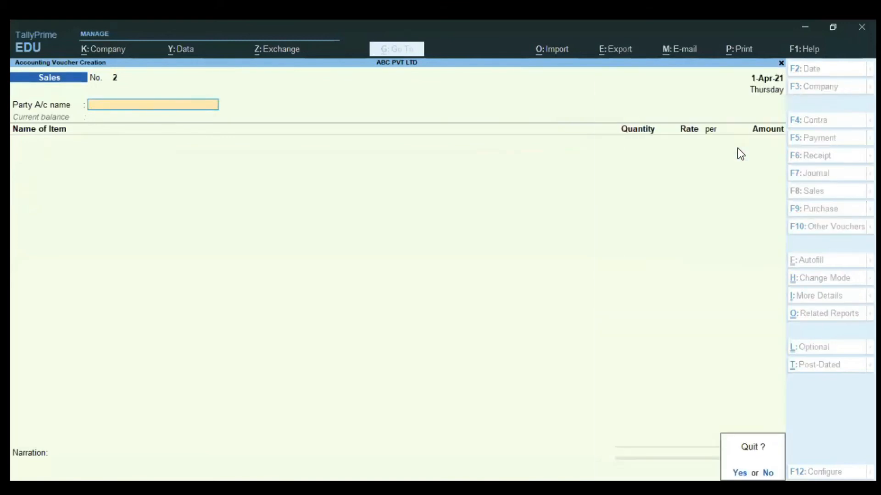
pyautogui.press('y')
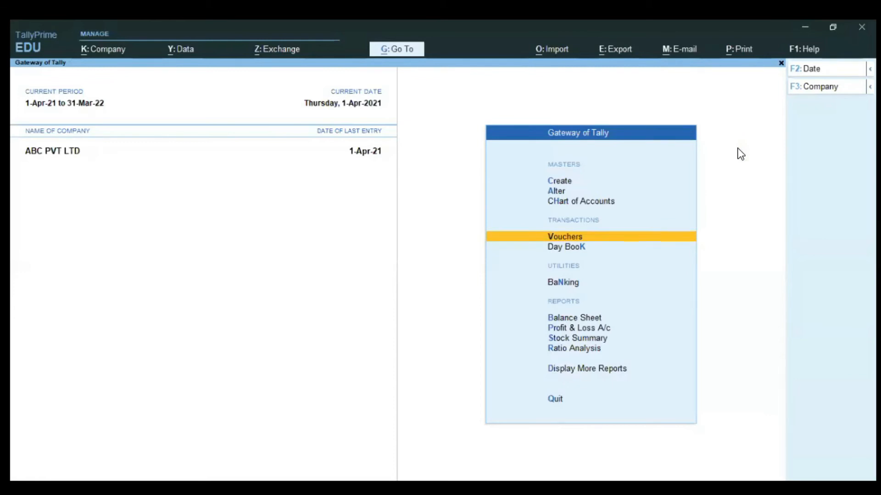
pyautogui.press('Escape')
pyautogui.press('n')
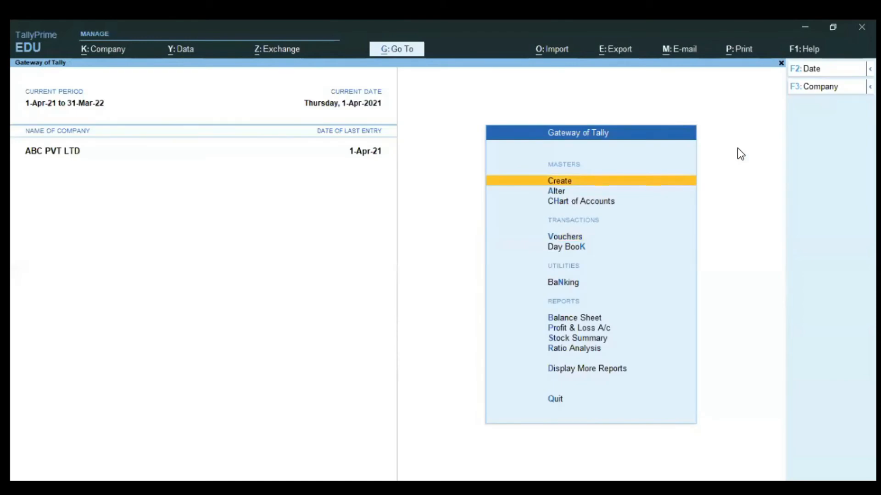
# Open the list of GST reports among the additional statutory reports.
pyautogui.press('Down')
pyautogui.press('Down')
pyautogui.press('Down')
pyautogui.press('Down')
pyautogui.press('Down')
pyautogui.press('Down')
pyautogui.press('Down')
pyautogui.press('Down')
pyautogui.press('Down')
pyautogui.press('Down')
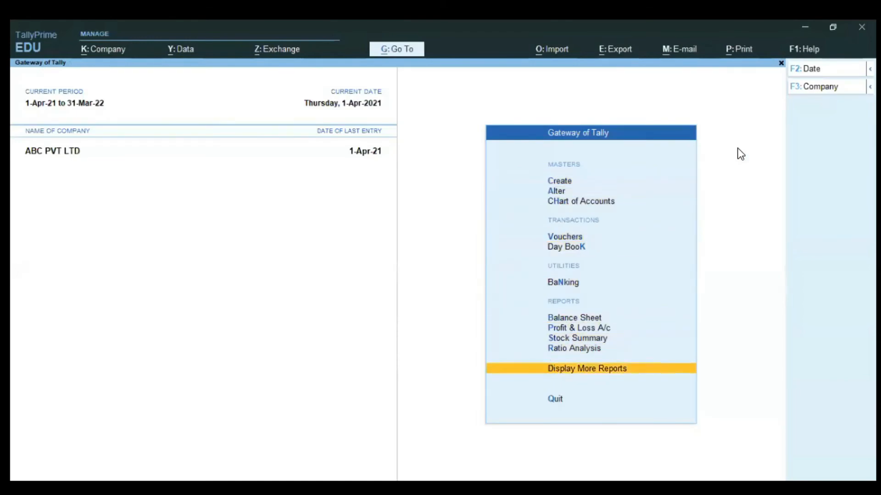
pyautogui.press('Return')
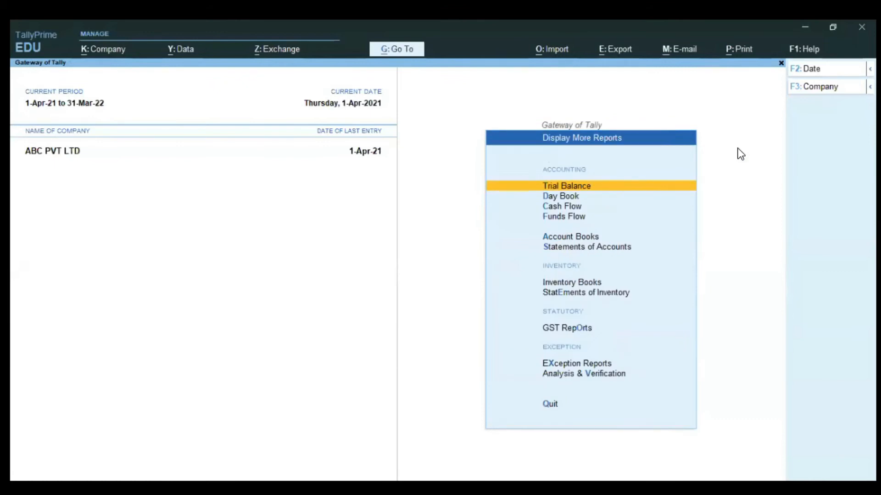
pyautogui.press('Down')
pyautogui.press('o')
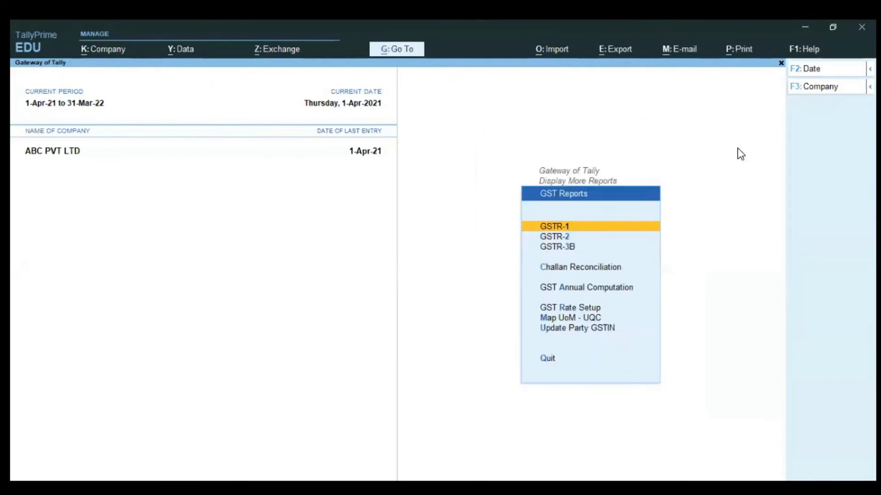
# Review the GSTR-1 return summary for ABC PVT LTD and go back to the Gateway of Tally.
pyautogui.press('Return')
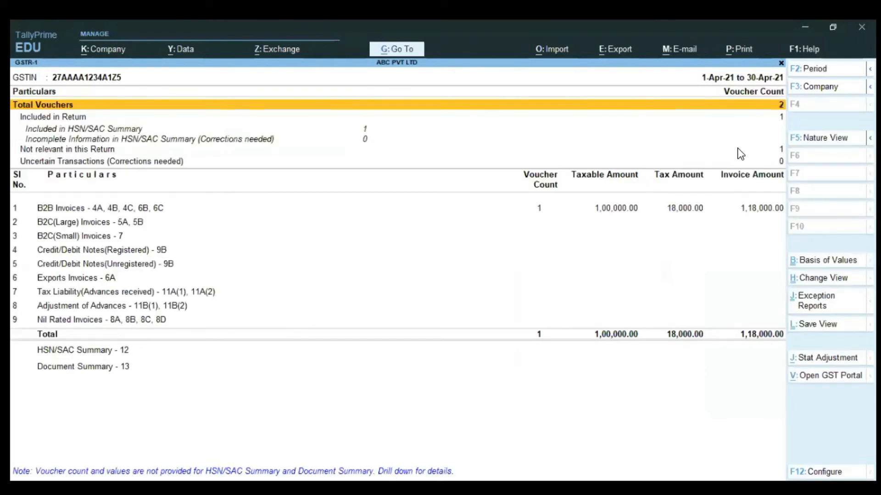
pyautogui.press('Escape')
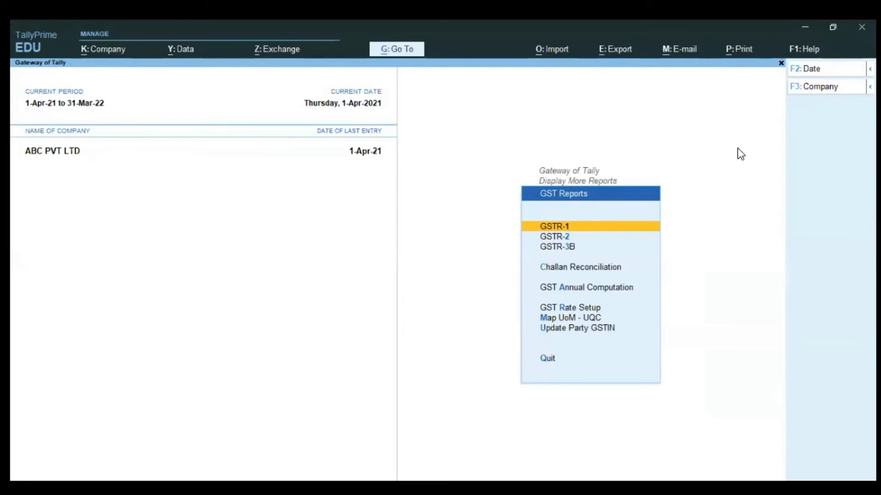
pyautogui.press('Return')
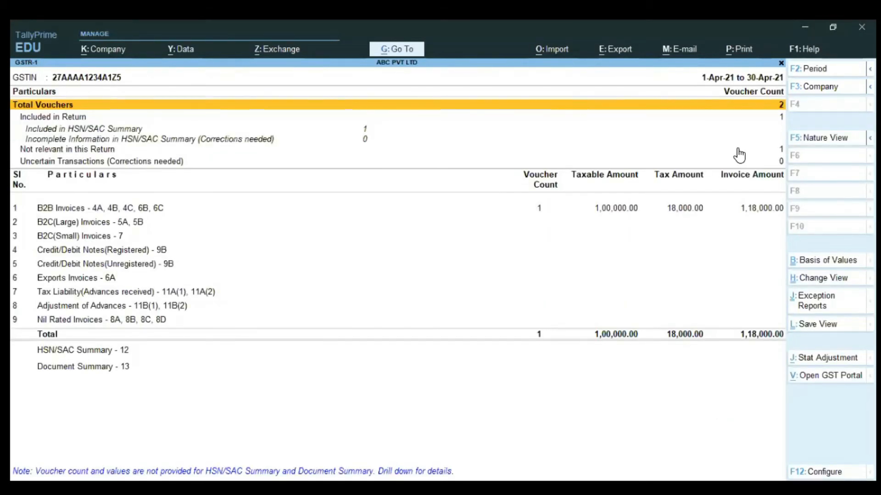
pyautogui.press('Escape')
pyautogui.press('Escape')
pyautogui.press('Escape')
pyautogui.press('Escape')
pyautogui.press('Escape')
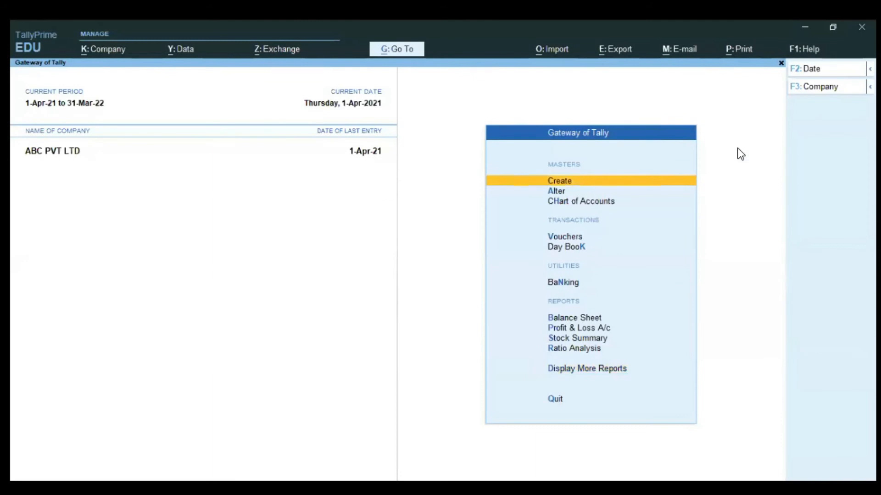
# Start a new sales voucher and choose Chamunda Enterprises as the party account.
pyautogui.press('Down')
pyautogui.press('Down')
pyautogui.press('Down')
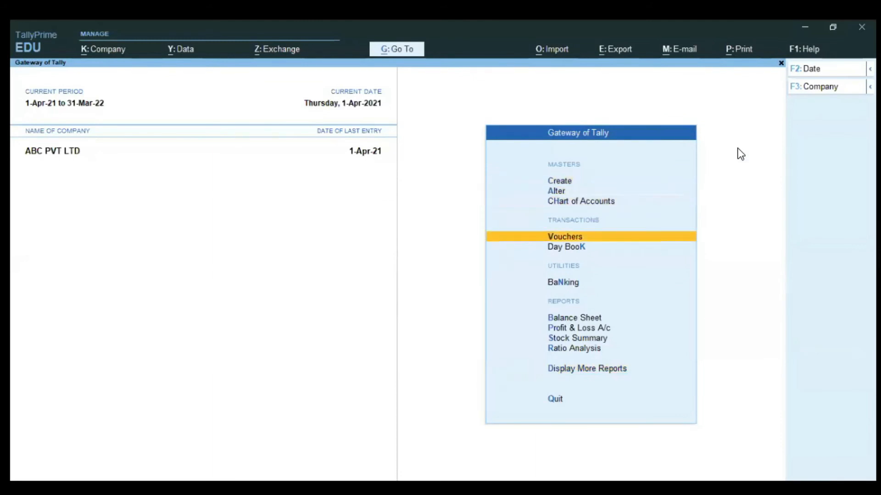
pyautogui.press('Return')
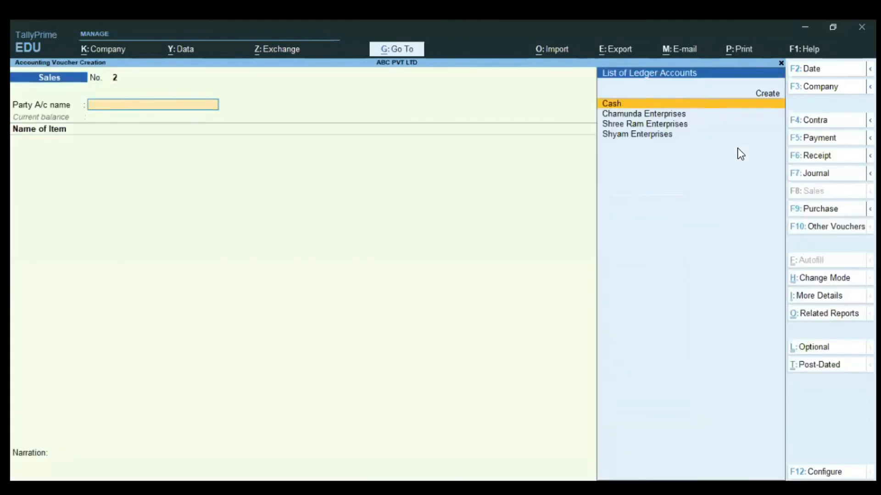
pyautogui.press('Up')
pyautogui.press('Down')
pyautogui.press('Down')
pyautogui.press('Down')
pyautogui.press('Down')
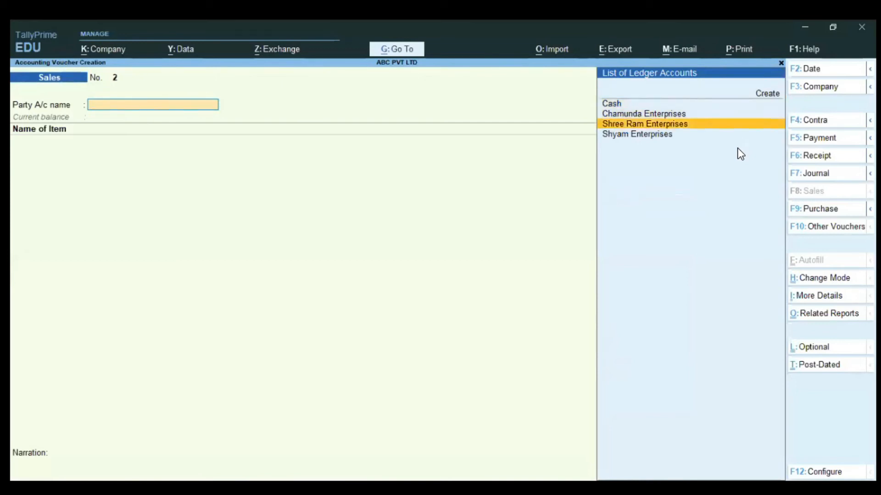
pyautogui.press('Up')
pyautogui.press('Up')
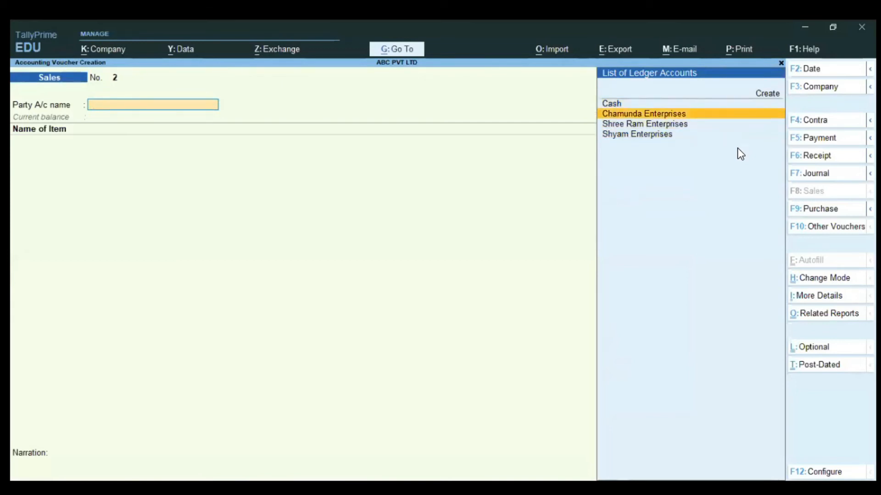
pyautogui.press('Return')
pyautogui.press('Escape')
# Check the state and tax registration details in the Chamunda Enterprises ledger without altering it.
pyautogui.hotkey('ctrl', 'Return')
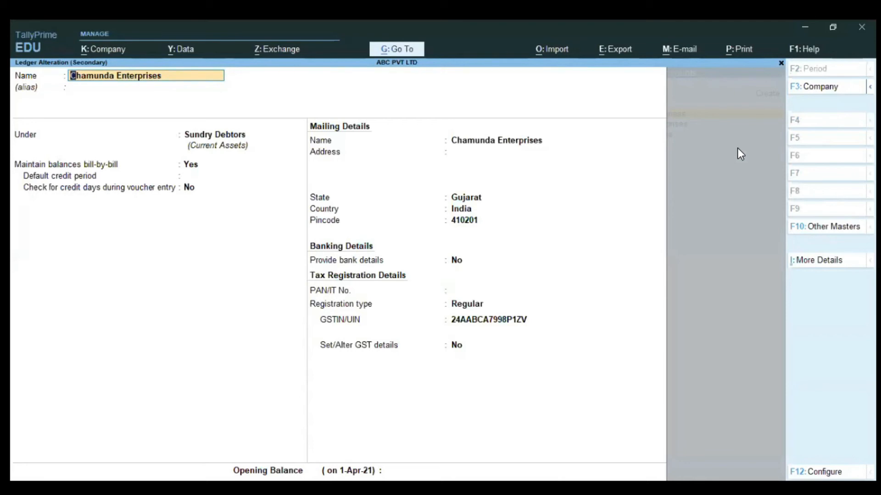
pyautogui.press('Escape')
pyautogui.press('y')
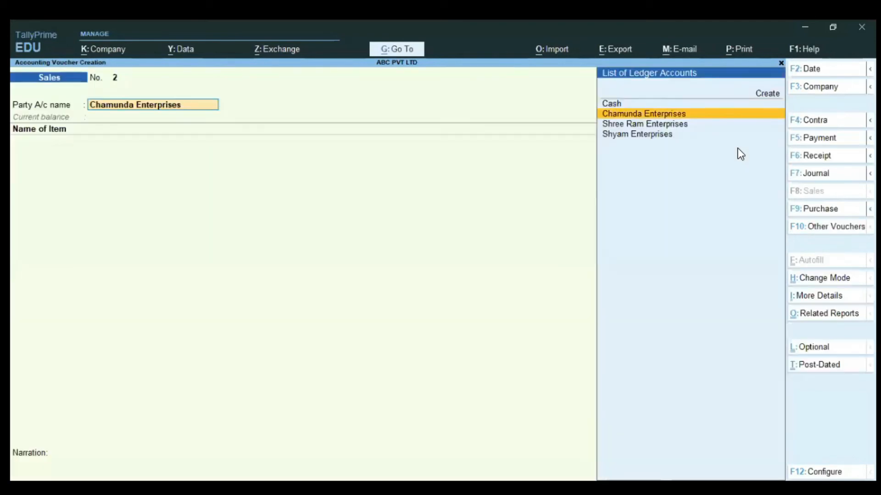
# Leave the dispatch details blank and accept the default party details for Chamunda Enterprises.
pyautogui.press('Return')
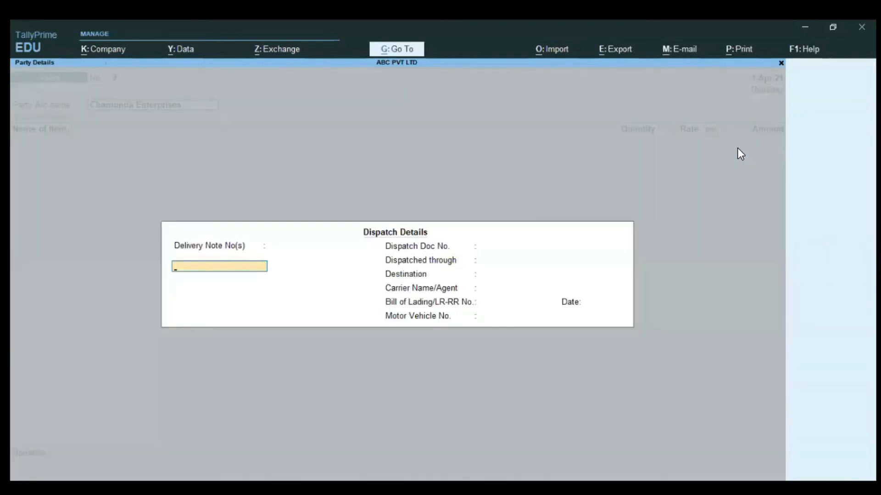
pyautogui.press('Escape')
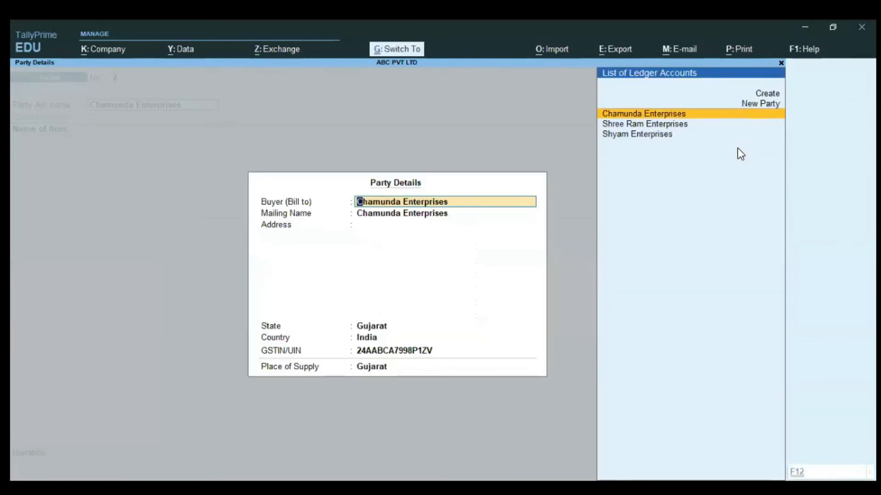
pyautogui.hotkey('ctrl', 'a')
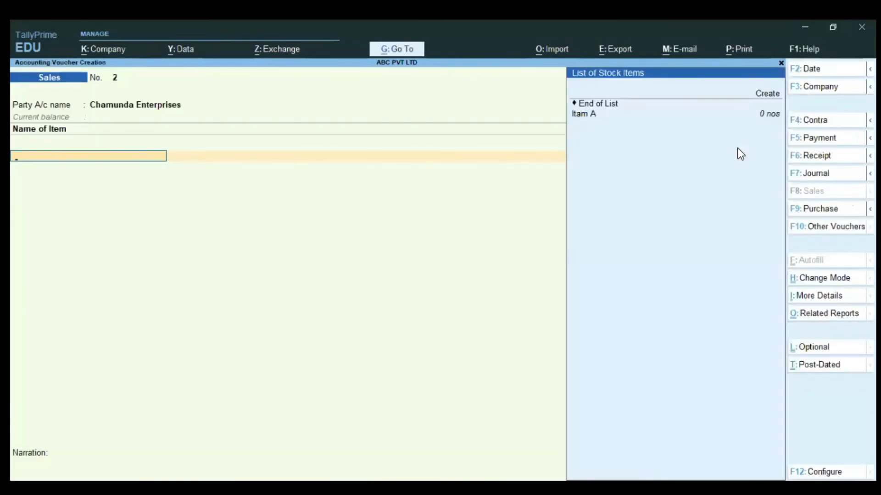
# Add 10 nos of Itam A at a rate of 2,000.00 to the sales voucher and allocate the amount to SALES A/C.
pyautogui.press('Down')
pyautogui.press('Return')
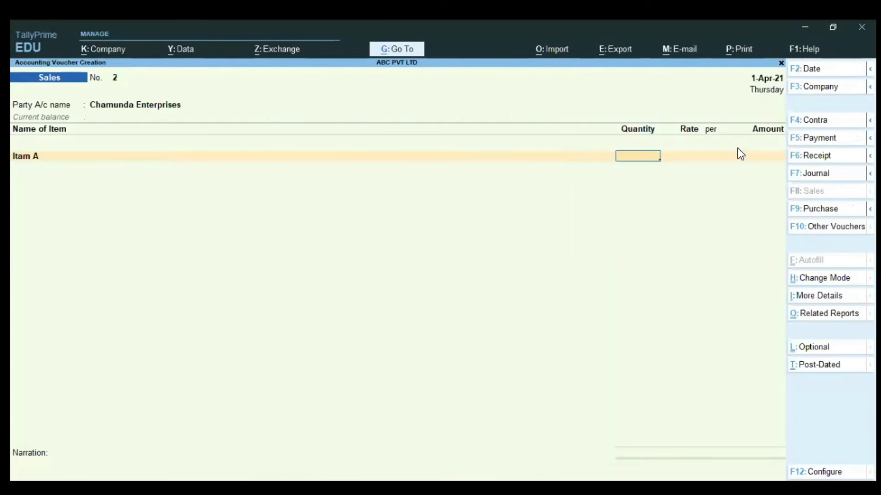
pyautogui.write('100')
pyautogui.press('BackSpace')
pyautogui.press('Return')
pyautogui.press('Return')
pyautogui.press('Return')
pyautogui.press('Return')
pyautogui.press('Return')
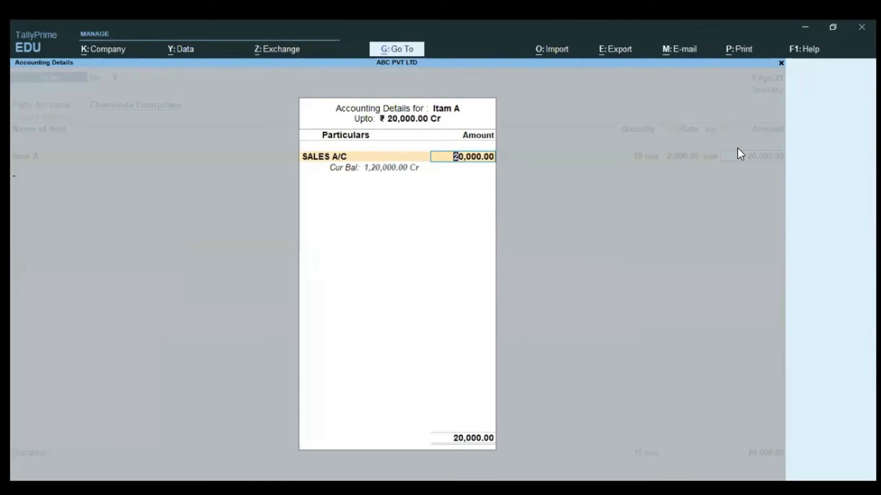
pyautogui.press('Return')
# Try to add CGST as the tax ledger under Itam A in the sales voucher.
pyautogui.write('cg')
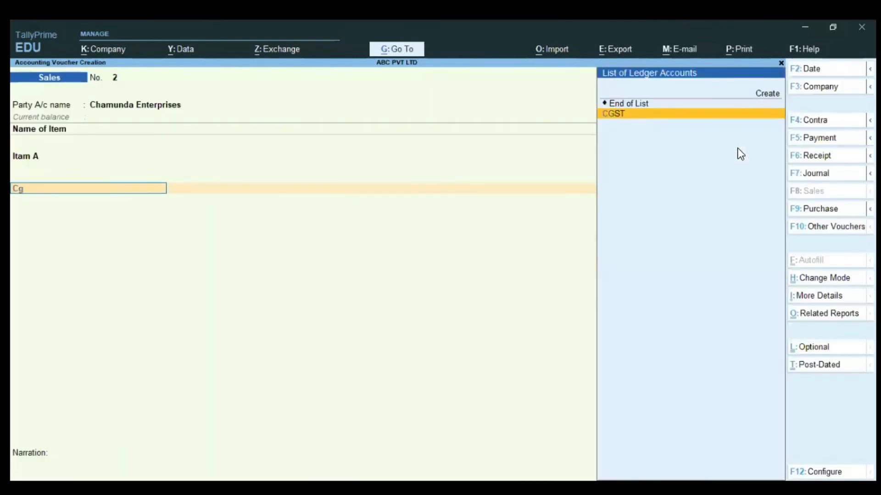
pyautogui.press('Return')
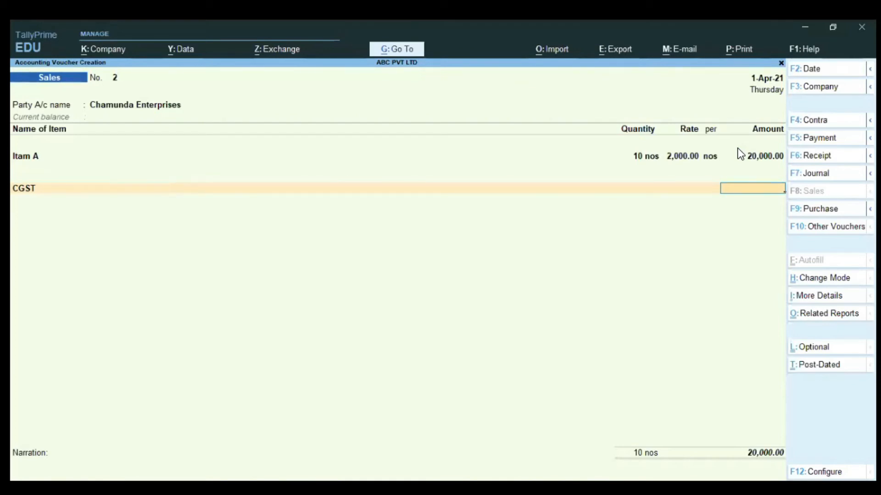
# Go back to the party account and check the state in the Chamunda Enterprises ledger without altering it.
pyautogui.press('BackSpace')
pyautogui.press('BackSpace')
pyautogui.press('BackSpace')
pyautogui.press('BackSpace')
pyautogui.press('BackSpace')
pyautogui.press('BackSpace')
pyautogui.press('BackSpace')
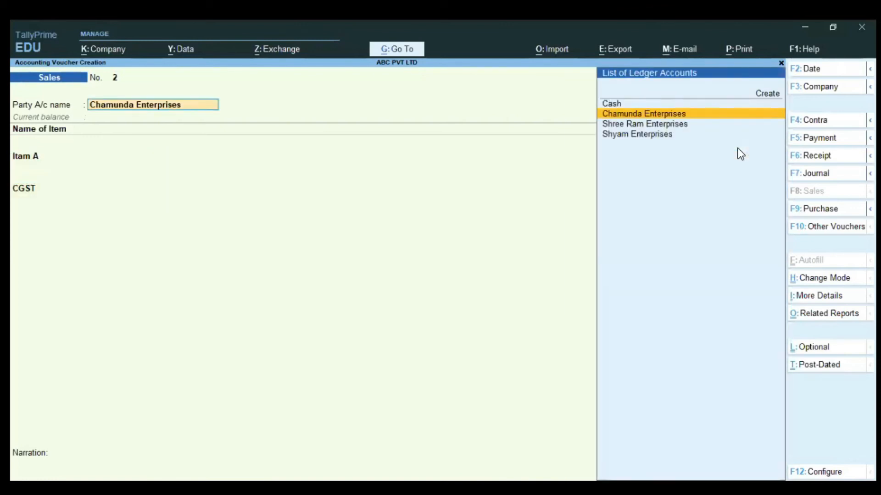
pyautogui.hotkey('ctrl', 'Return')
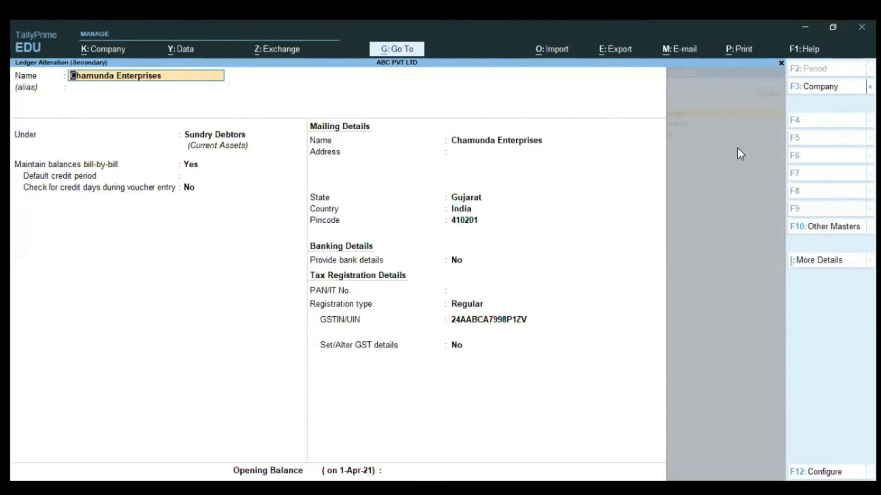
pyautogui.press('Escape')
pyautogui.press('Escape')
pyautogui.press('Return')
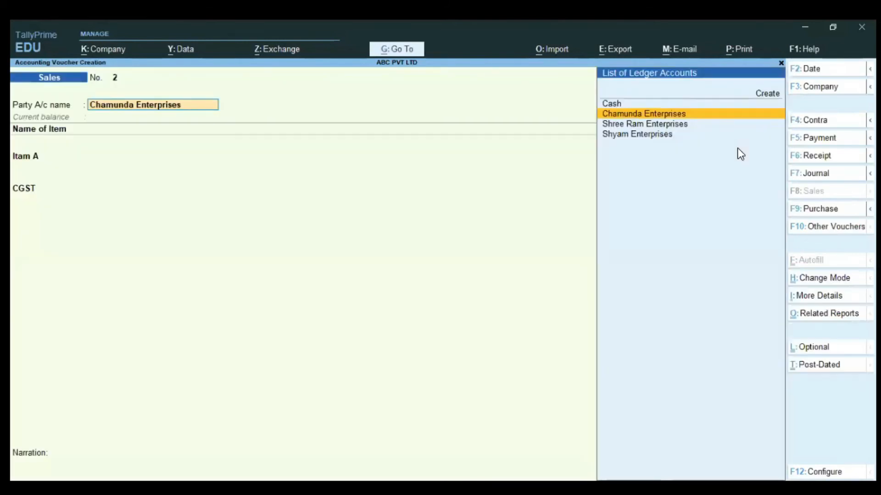
# Replace the CGST line in the sales voucher with the IGST ledger.
pyautogui.click(35, 191)
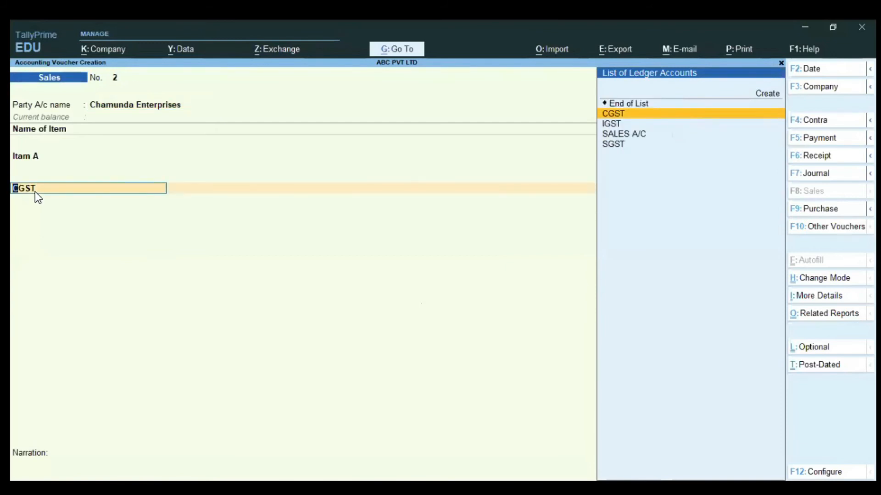
pyautogui.write('Ig')
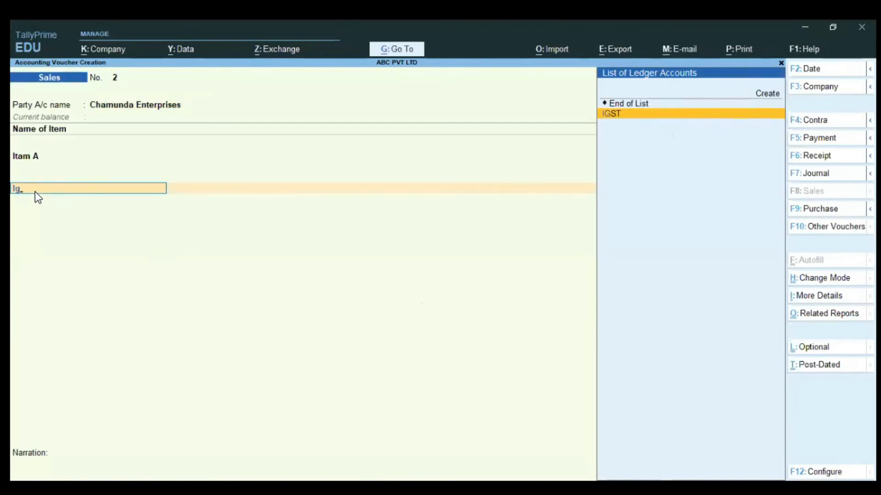
pyautogui.press('Return')
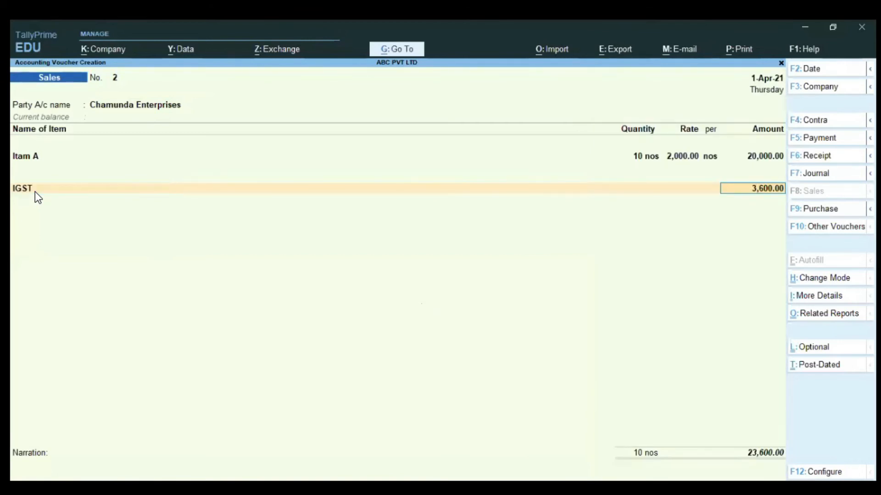
# Open the print preview of the tax invoice for the Chamunda Enterprises sale.
pyautogui.hotkey('alt', 'p')
pyautogui.press('Return')
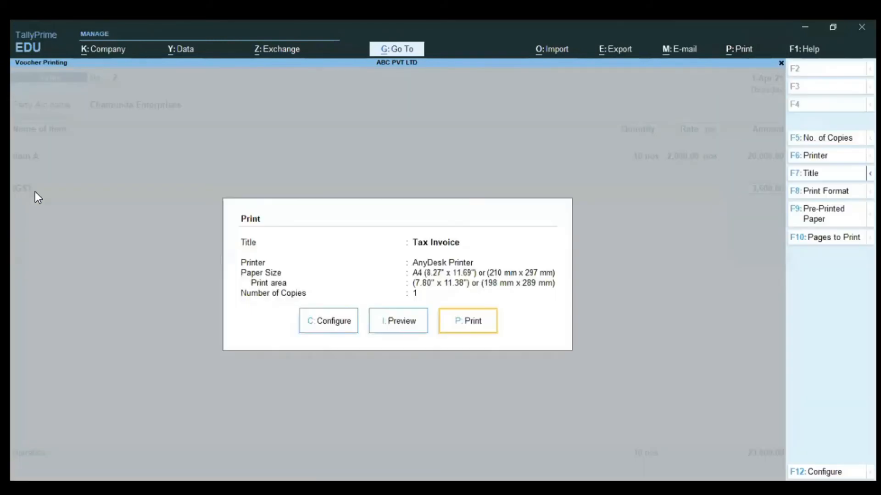
pyautogui.press('Left')
pyautogui.press('Return')
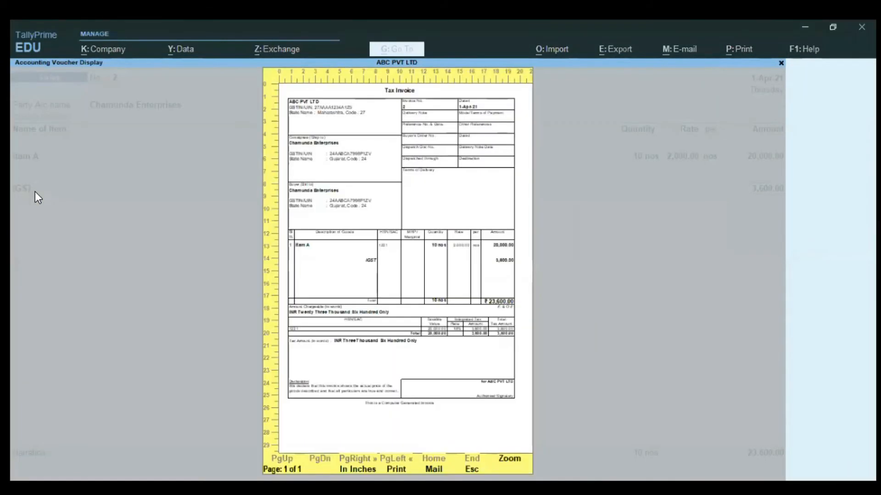
# Examine the seller, buyer, item and IGST details in the enlarged tax invoice preview and return to the voucher without printing.
pyautogui.hotkey('alt', 'z')
pyautogui.press('Down')
pyautogui.press('Down')
pyautogui.press('Down')
pyautogui.press('Down')
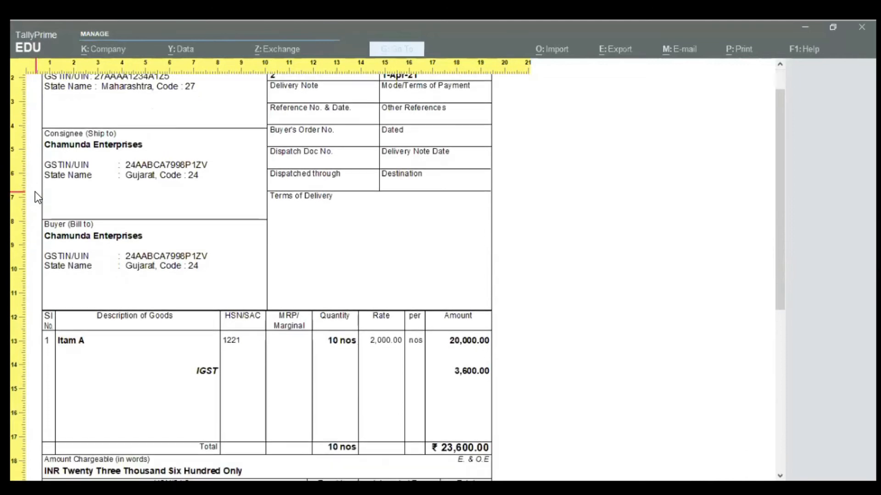
pyautogui.press('Down')
pyautogui.press('Up')
pyautogui.press('Up')
pyautogui.press('Up')
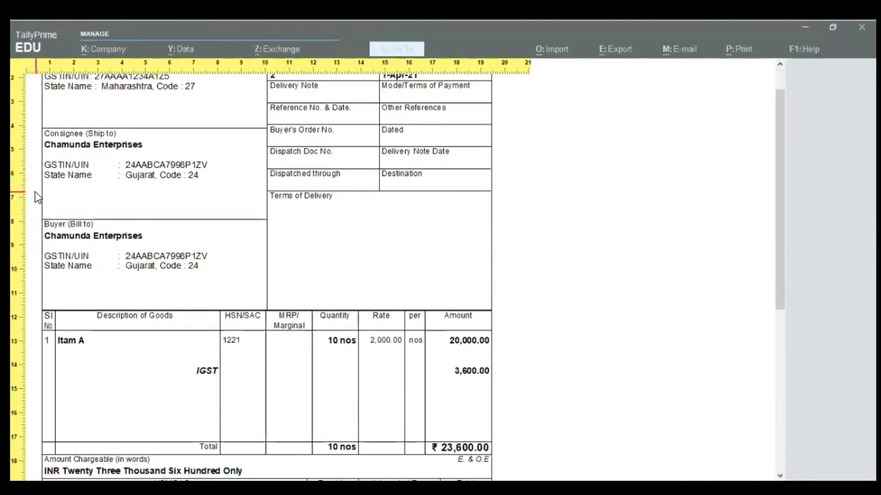
pyautogui.press('Up')
pyautogui.press('Up')
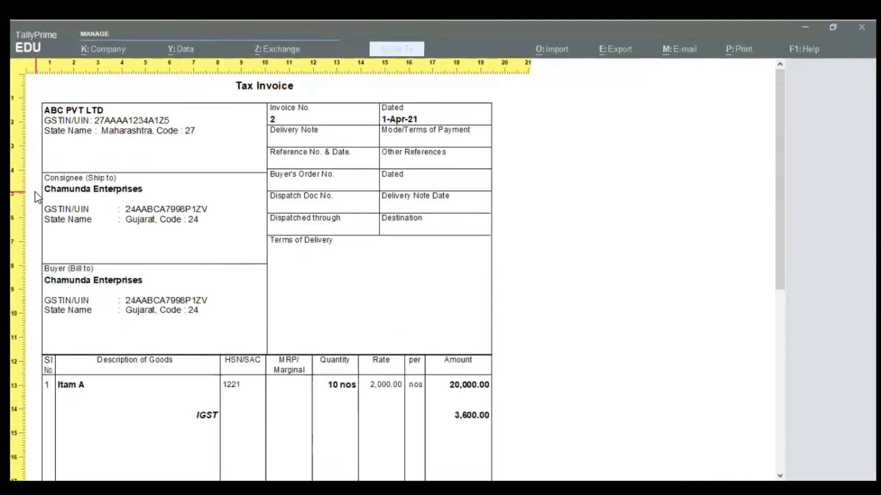
pyautogui.hotkey('alt', 'z')
pyautogui.press('Escape')
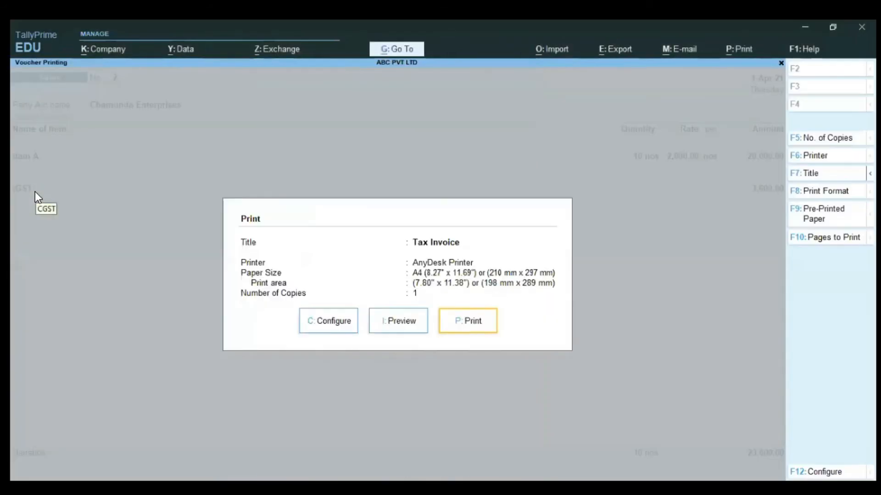
pyautogui.press('Escape')
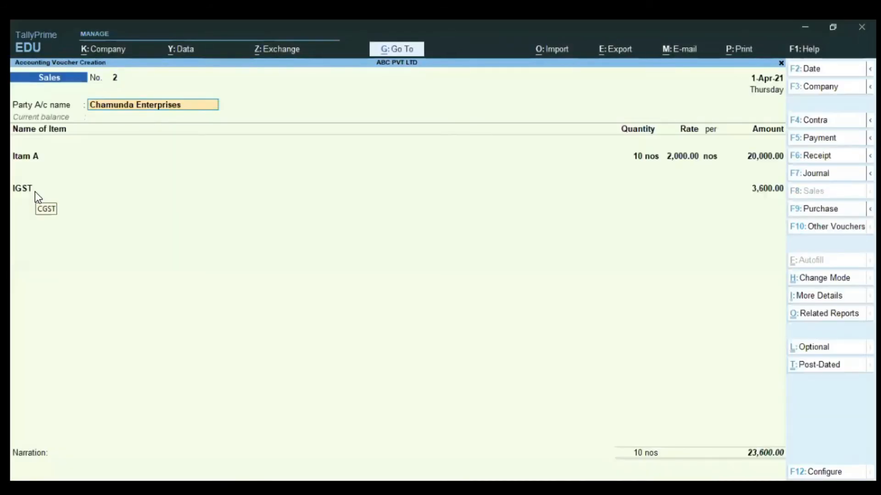
# Save the Chamunda Enterprises sales voucher and return to the Gateway of Tally without quitting.
pyautogui.press('ctrl')
pyautogui.hotkey('ctrl', 'a')
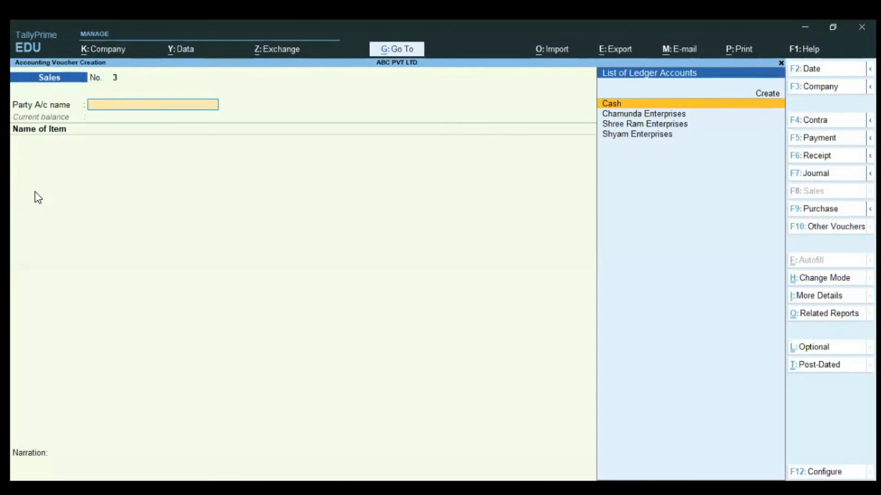
pyautogui.press('Escape')
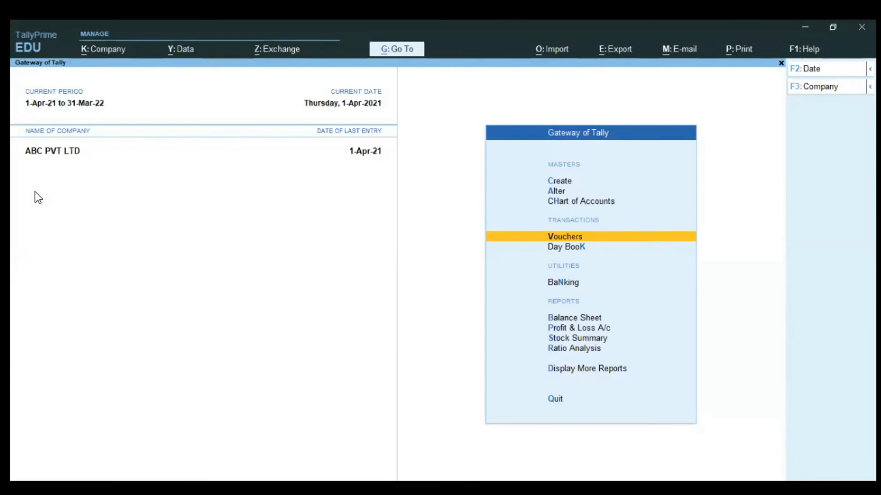
pyautogui.press('Escape')
pyautogui.press('n')
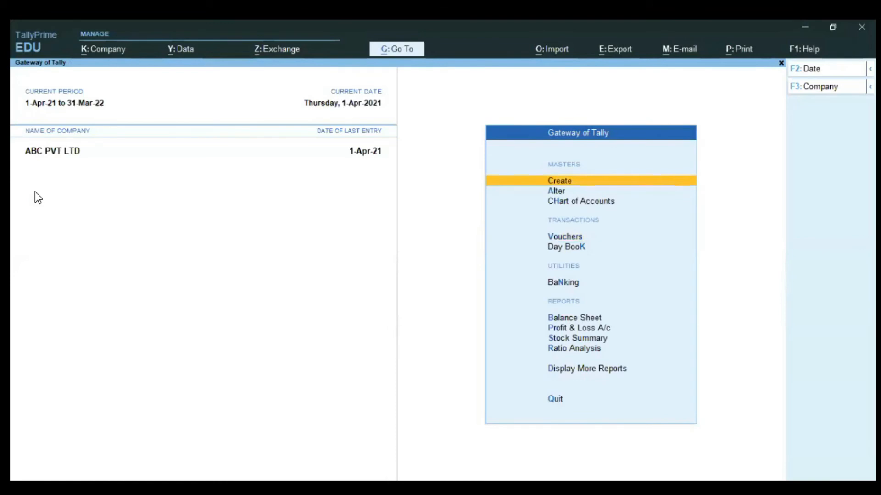
# Open the GSTR-1 report from the GST reports.
pyautogui.press('d')
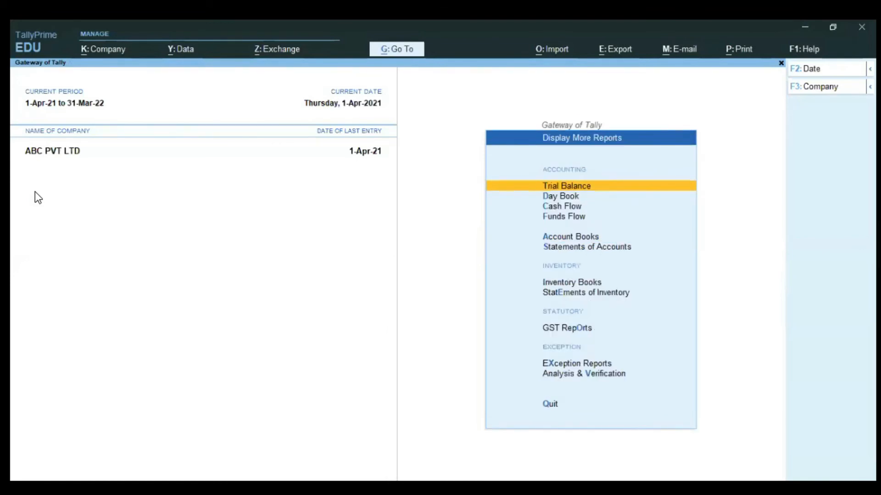
pyautogui.press('o')
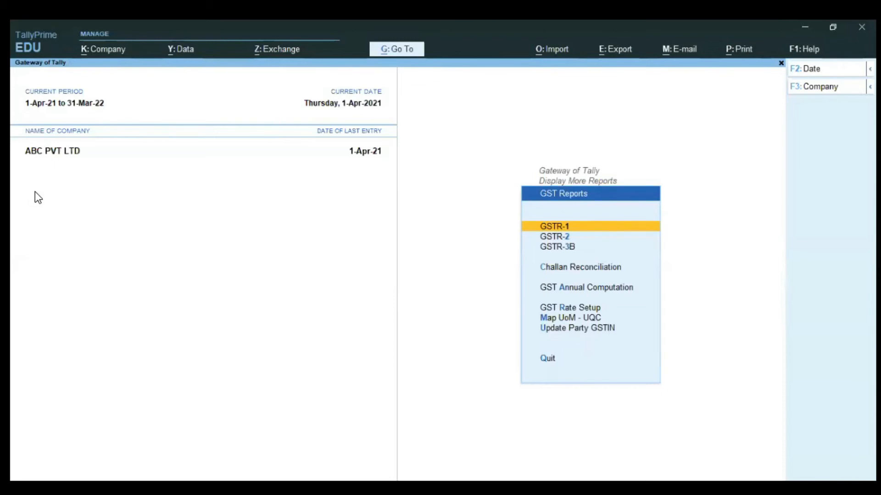
pyautogui.press('Return')
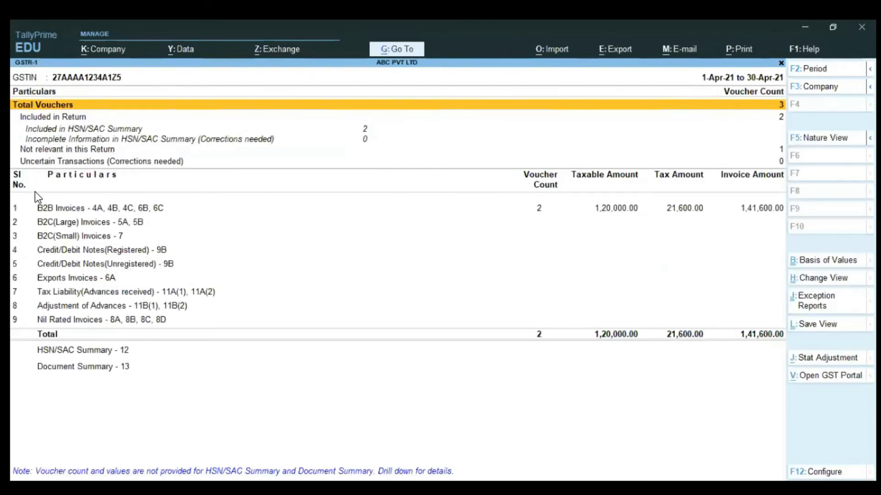
# Examine the party-wise integrated, central and state tax amounts of the B2B Invoices in GSTR-1.
pyautogui.press('Down')
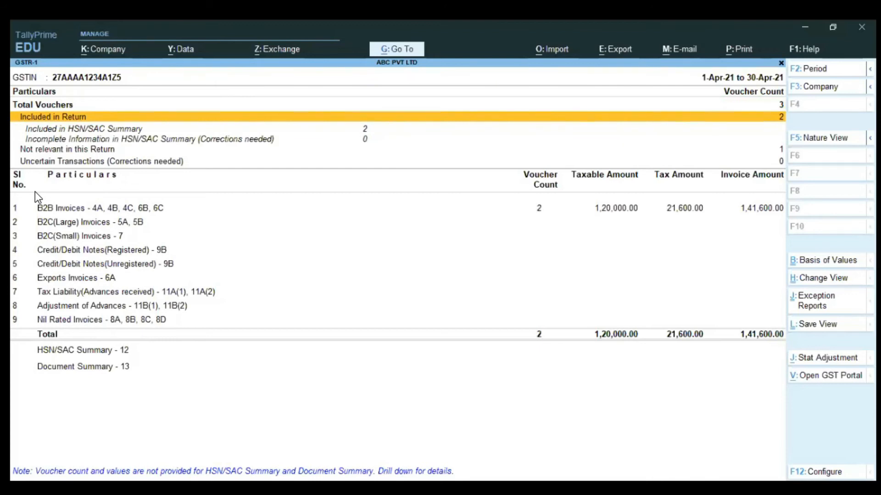
pyautogui.press('Down')
pyautogui.press('Down')
pyautogui.press('Down')
pyautogui.press('Down')
pyautogui.press('Down')
pyautogui.press('Down')
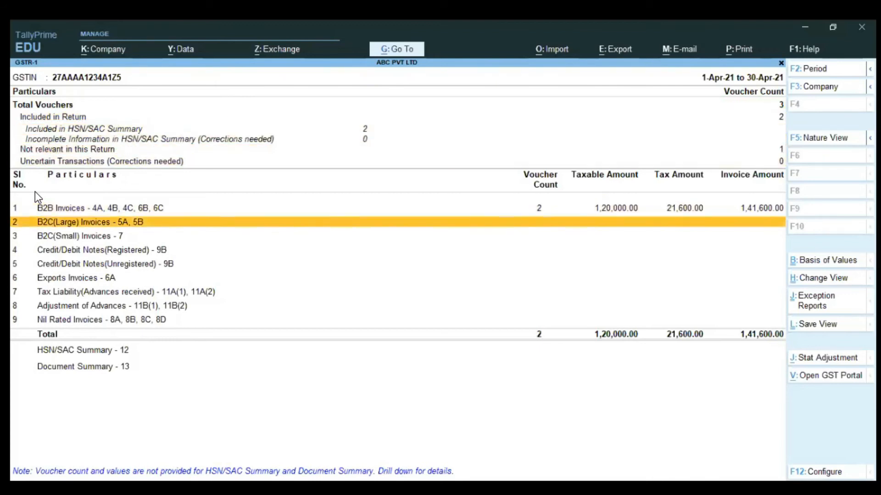
pyautogui.press('Up')
pyautogui.press('Return')
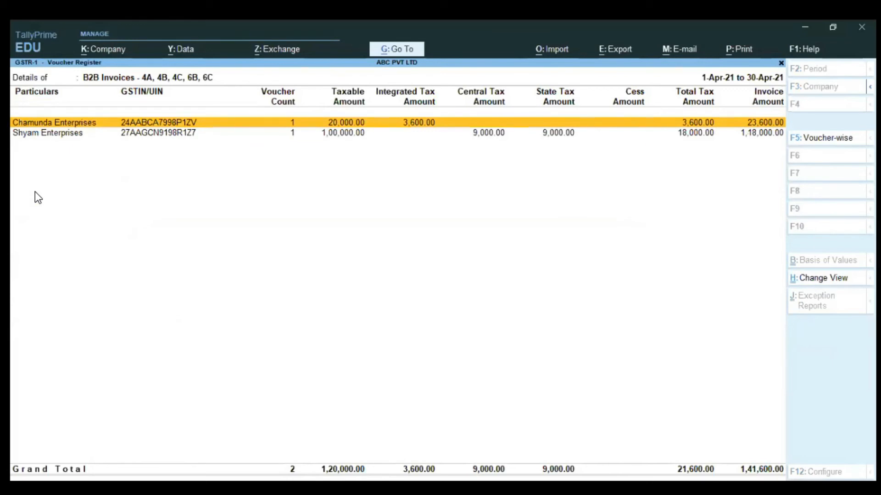
pyautogui.press('Down')
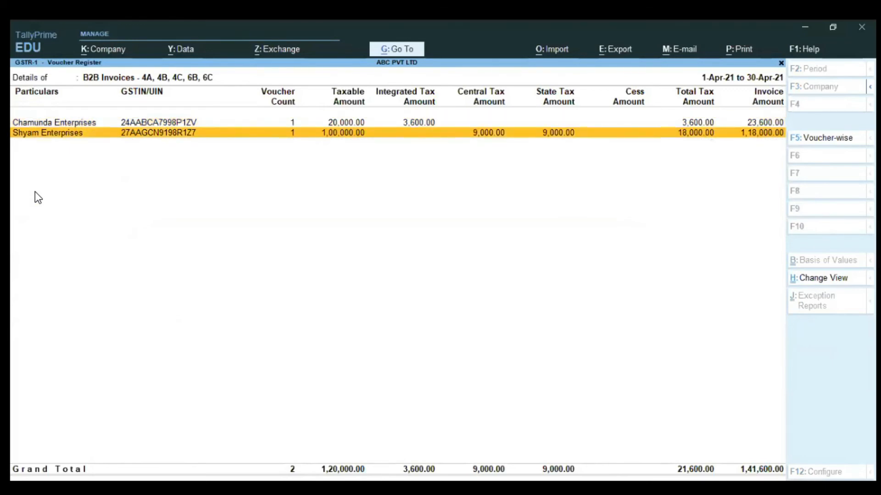
pyautogui.press('Escape')
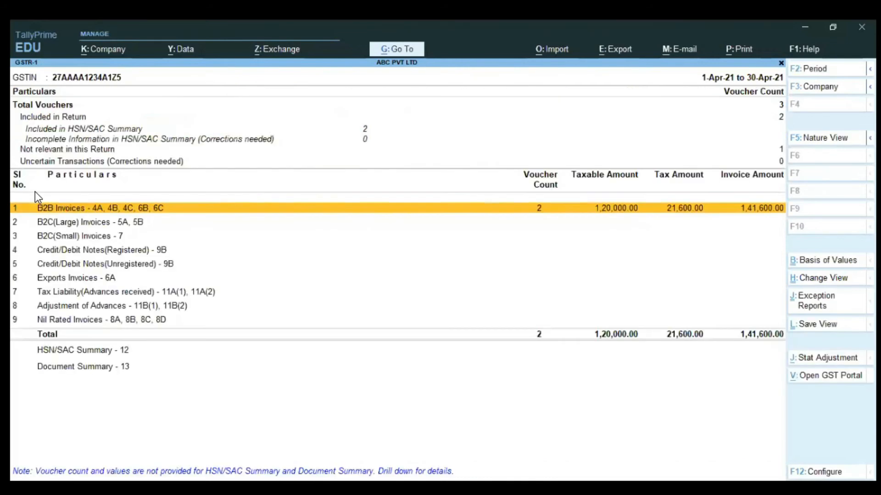
# Close GSTR-1 and open the GSTR-2 report.
pyautogui.press('Escape')
pyautogui.press('Down')
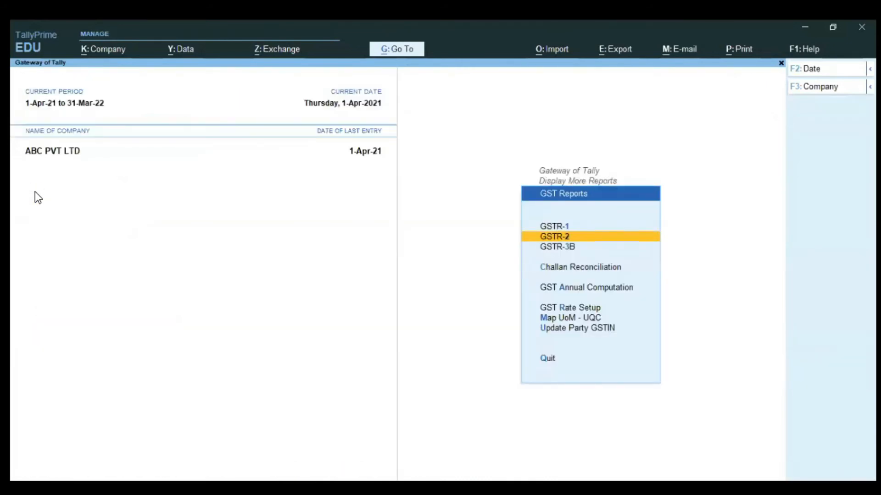
pyautogui.press('Return')
# View the Shree Ram Enterprises purchase voucher included in the GSTR-2 return and leave it without altering it.
pyautogui.press('Down')
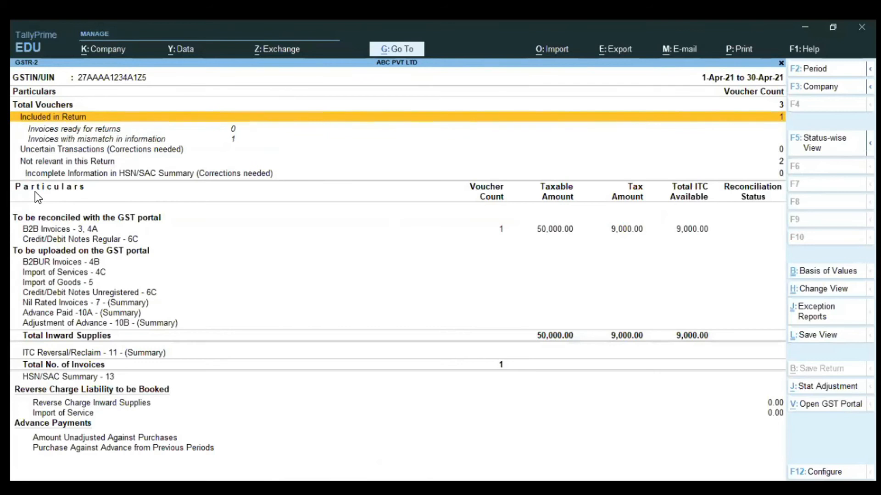
pyautogui.press('Return')
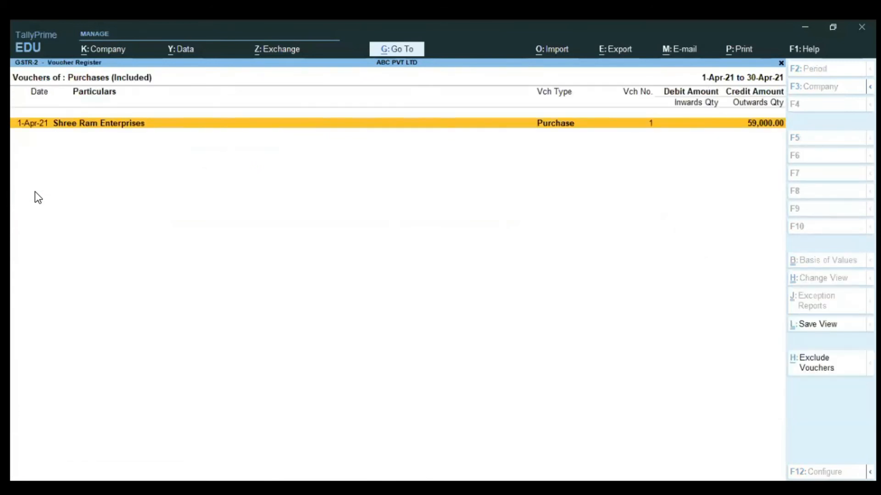
pyautogui.press('Return')
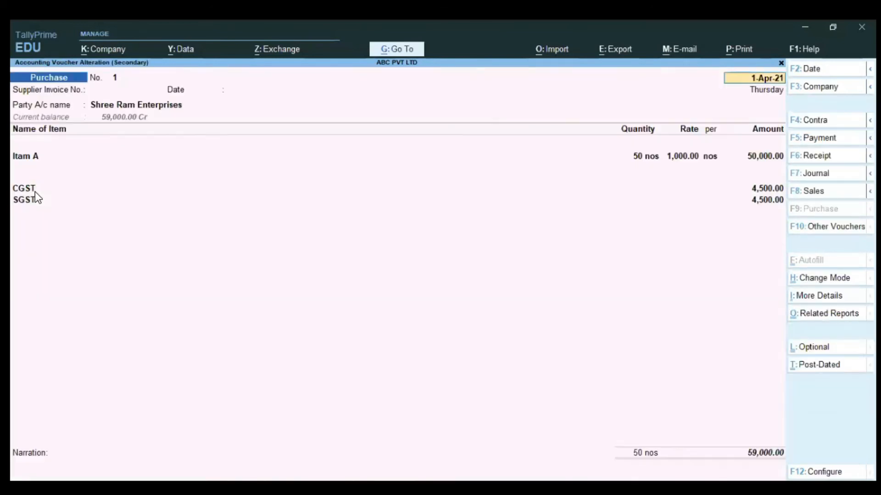
pyautogui.press('BackSpace')
pyautogui.press('Escape')
pyautogui.press('y')
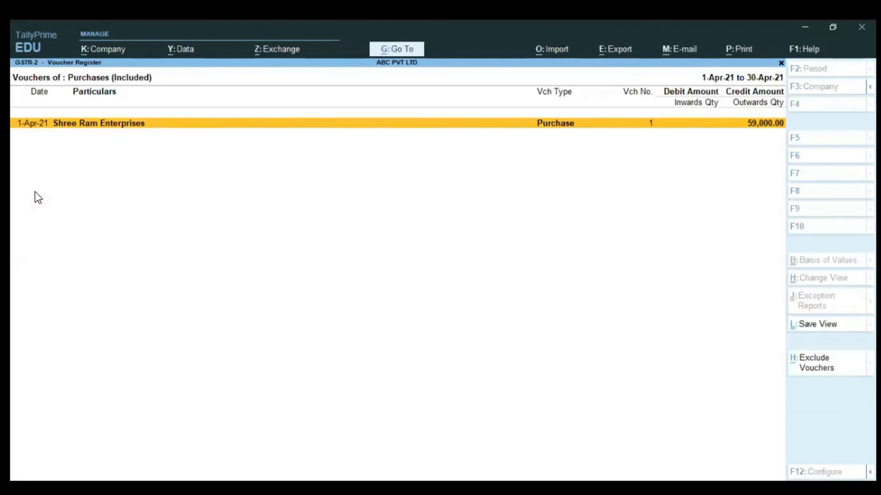
# Examine the supplier-wise tax paid and ITC availed for the B2B Invoices in GSTR-2.
pyautogui.press('Escape')
pyautogui.press('Escape')
pyautogui.press('Down')
pyautogui.press('Down')
pyautogui.press('Down')
pyautogui.press('Down')
pyautogui.press('Down')
pyautogui.press('Down')
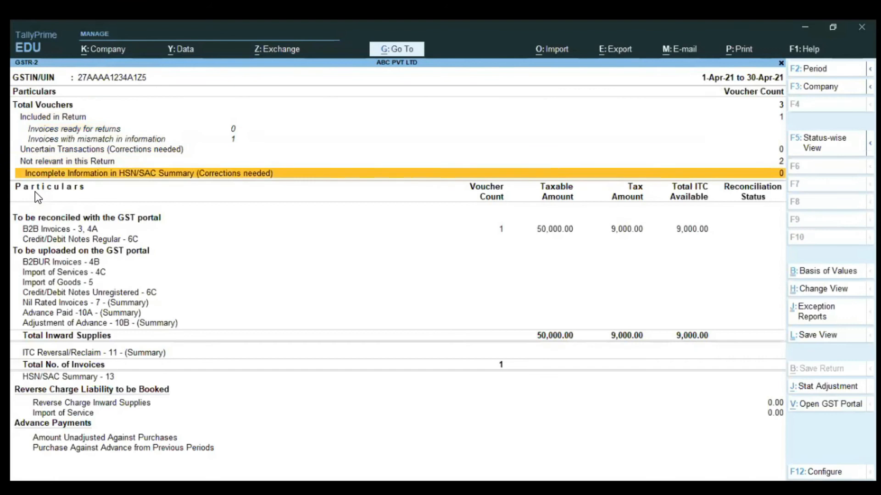
pyautogui.press('Up')
pyautogui.press('Up')
pyautogui.press('Return')
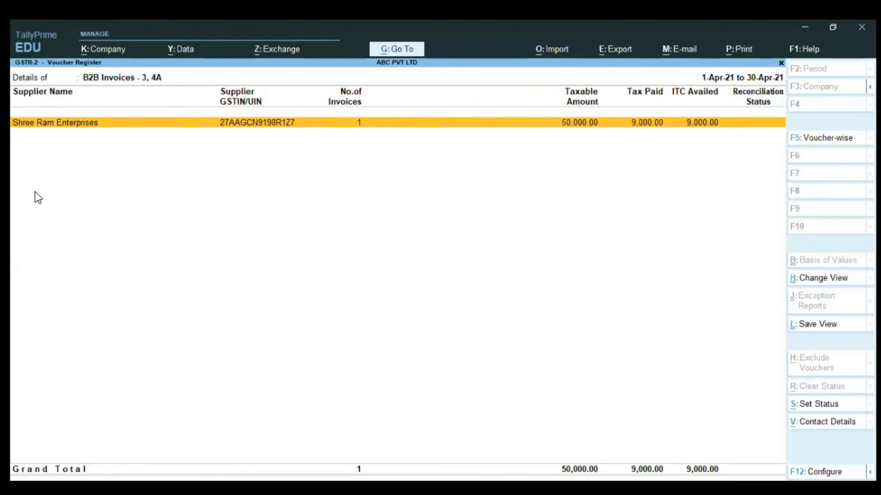
pyautogui.press('Escape')
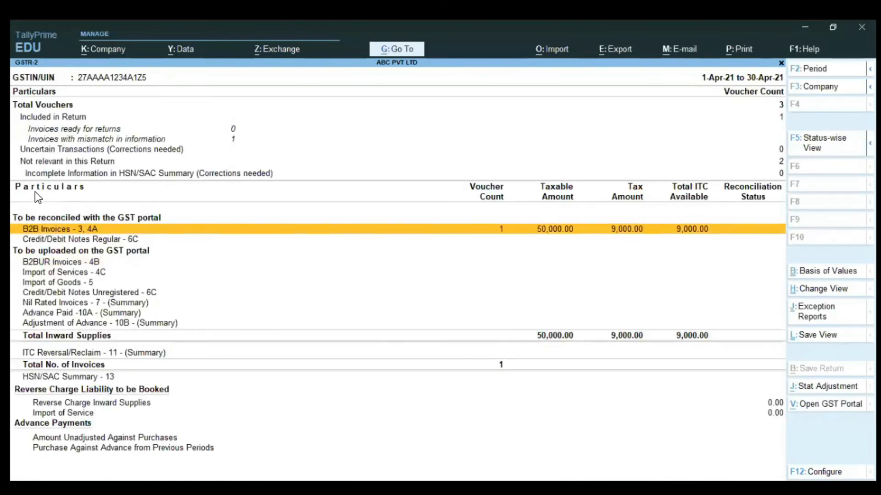
# Close GSTR-2 and the report lists and return to the Gateway of Tally without quitting.
pyautogui.press('Up')
pyautogui.press('Up')
pyautogui.press('Down')
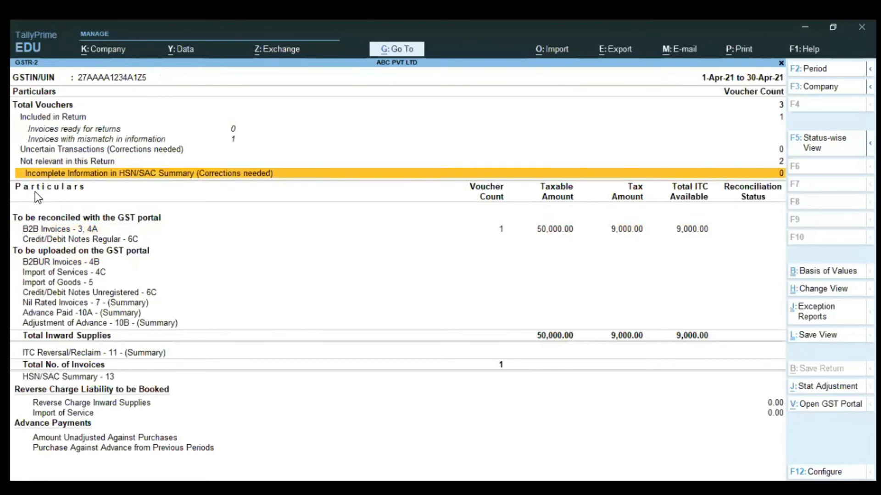
pyautogui.press('Escape')
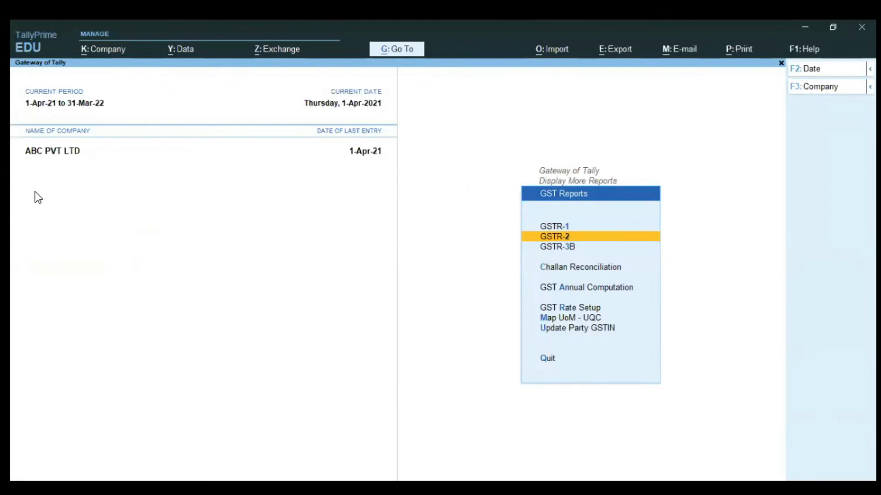
pyautogui.press('Escape')
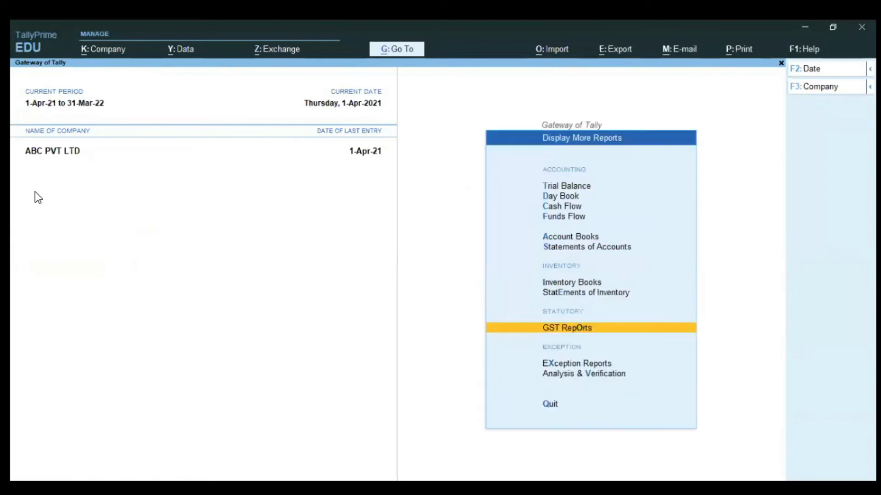
pyautogui.press('Escape')
pyautogui.press('Escape')
pyautogui.press('n')
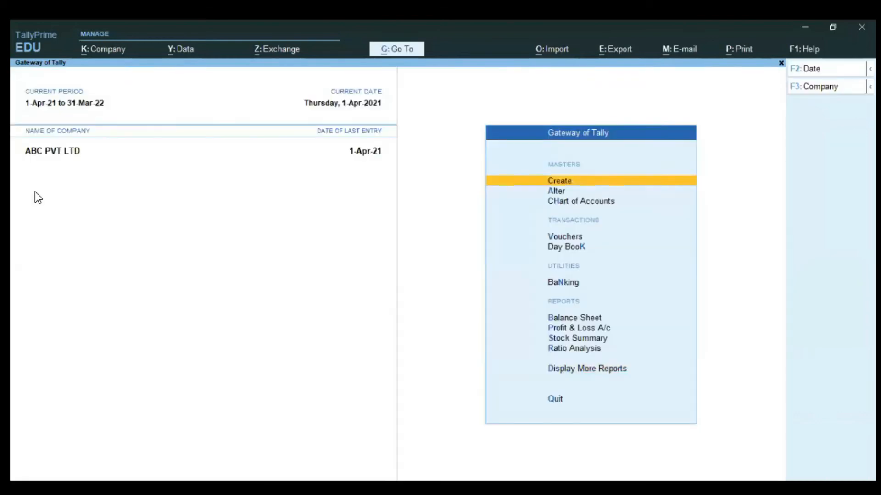